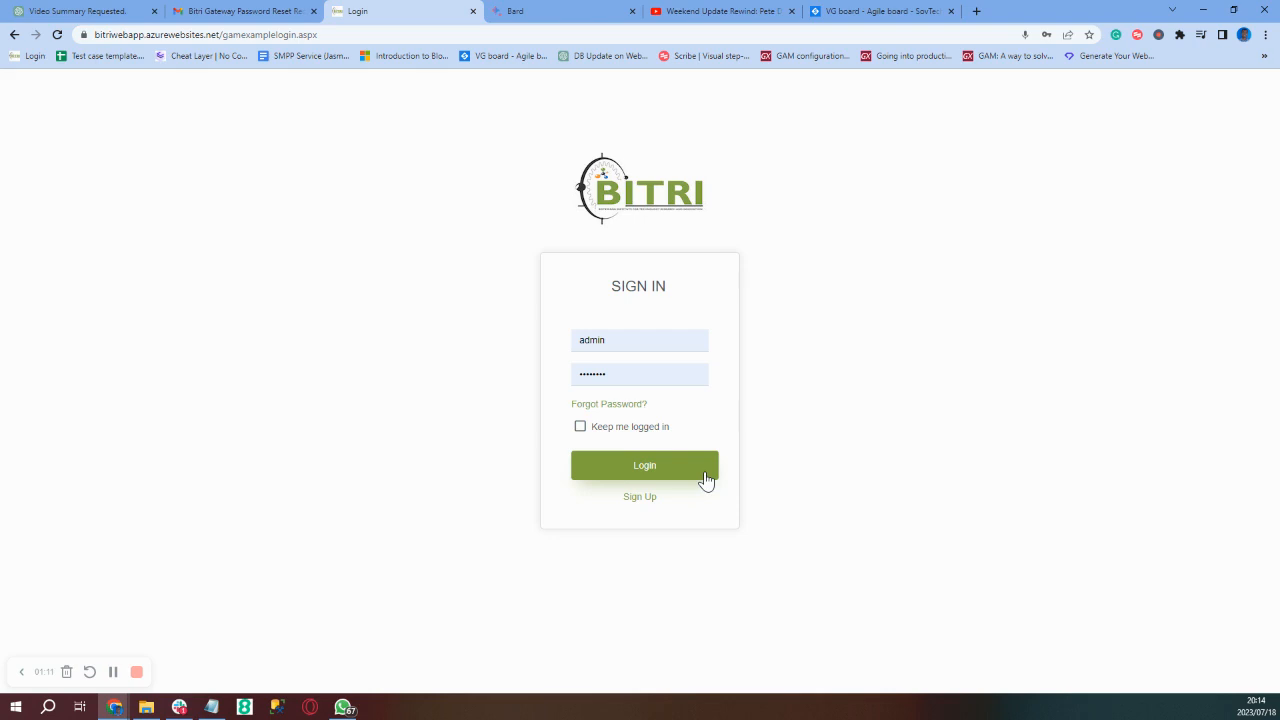
- Log in to BITRI Gateway as admin to reach the Administrator Dashboard
left_click(645, 470)
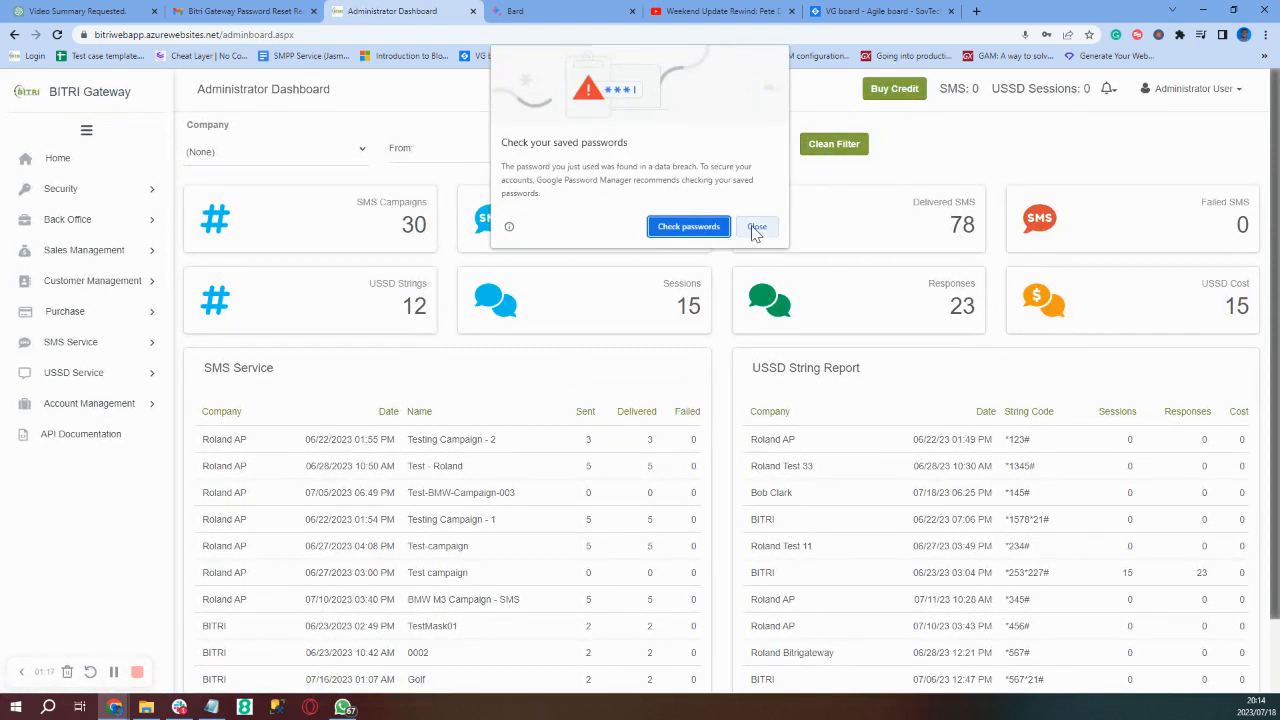
- Close Chrome's password breach warning and page the SMS Service campaign table forward twice
left_click(756, 227)
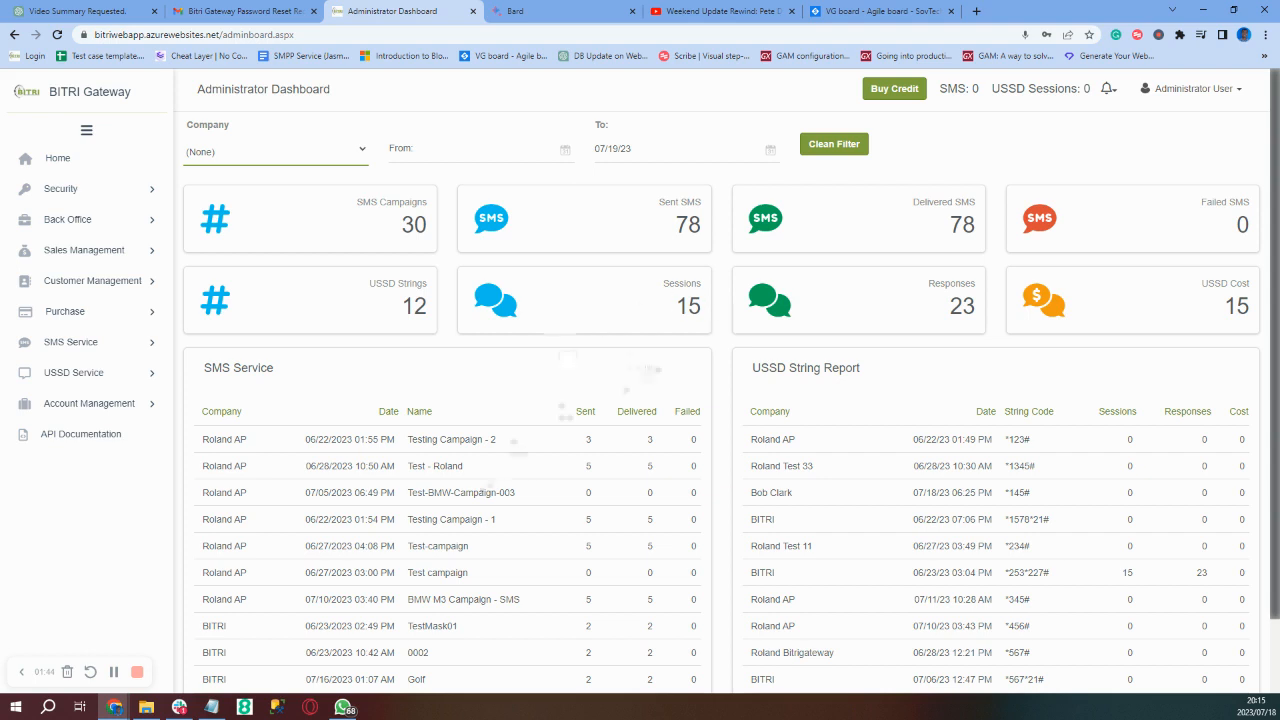
scroll(482, 484, "down", 2)
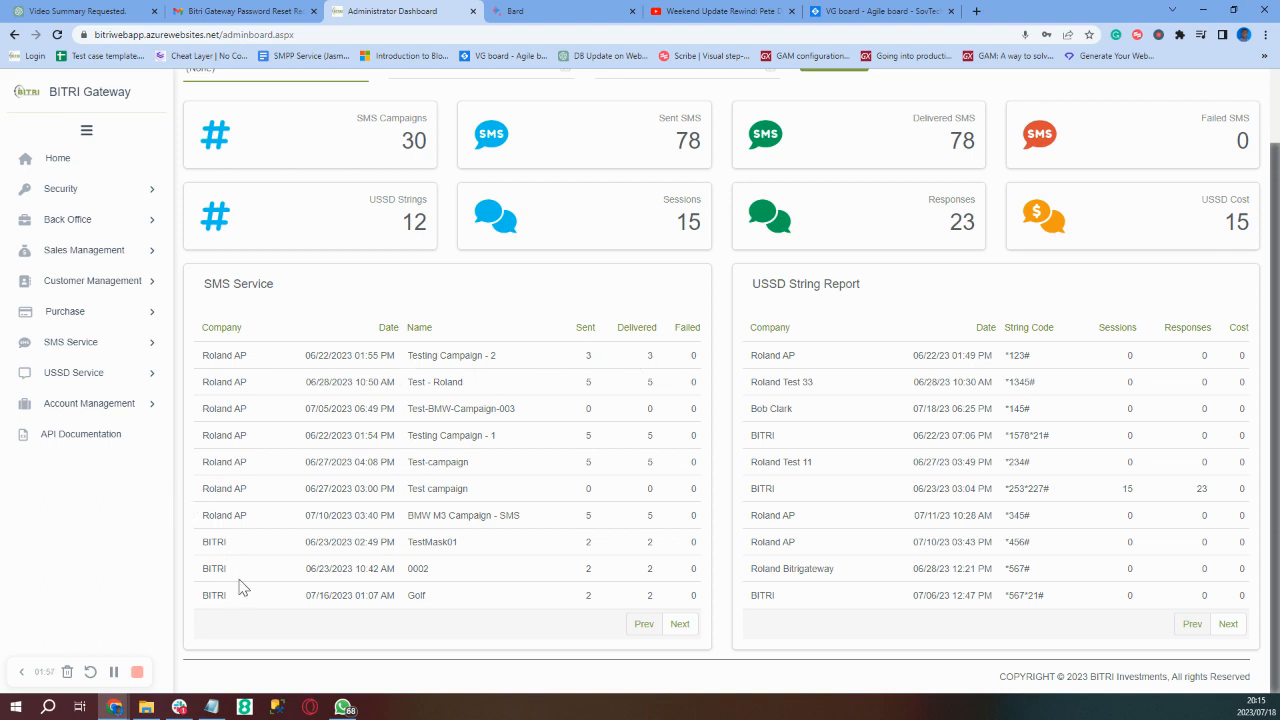
left_click(680, 625)
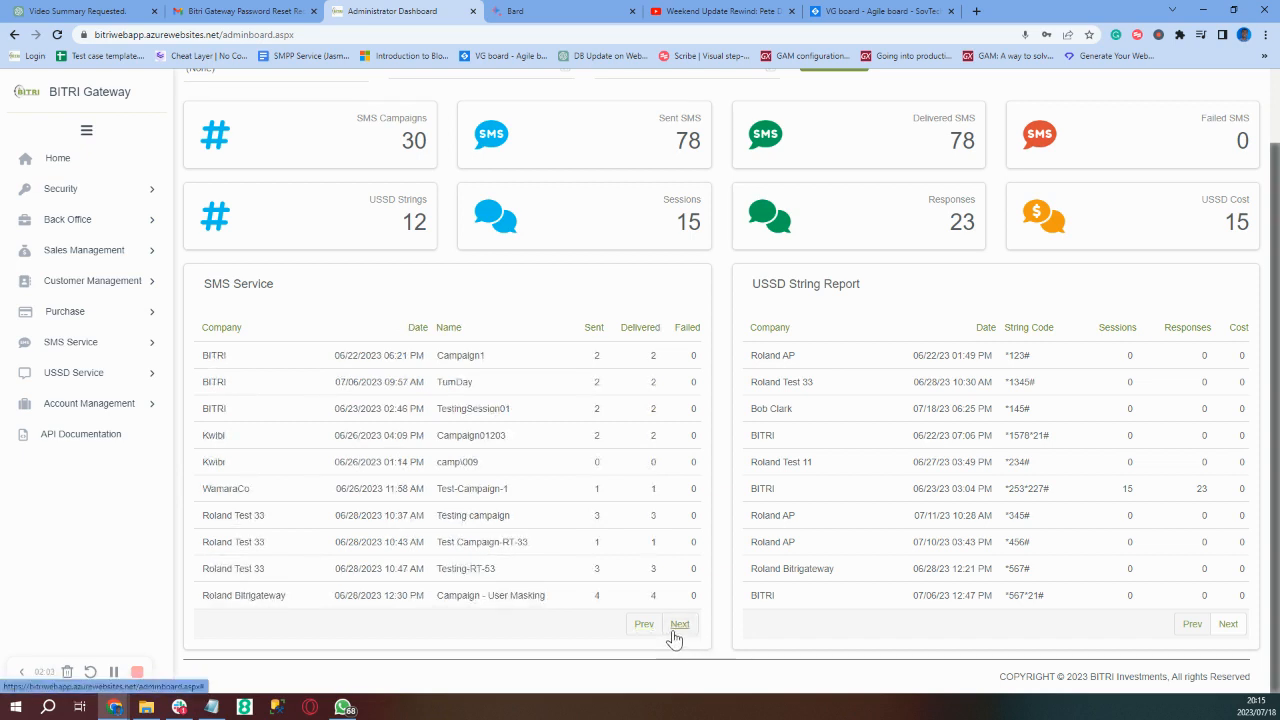
left_click(677, 626)
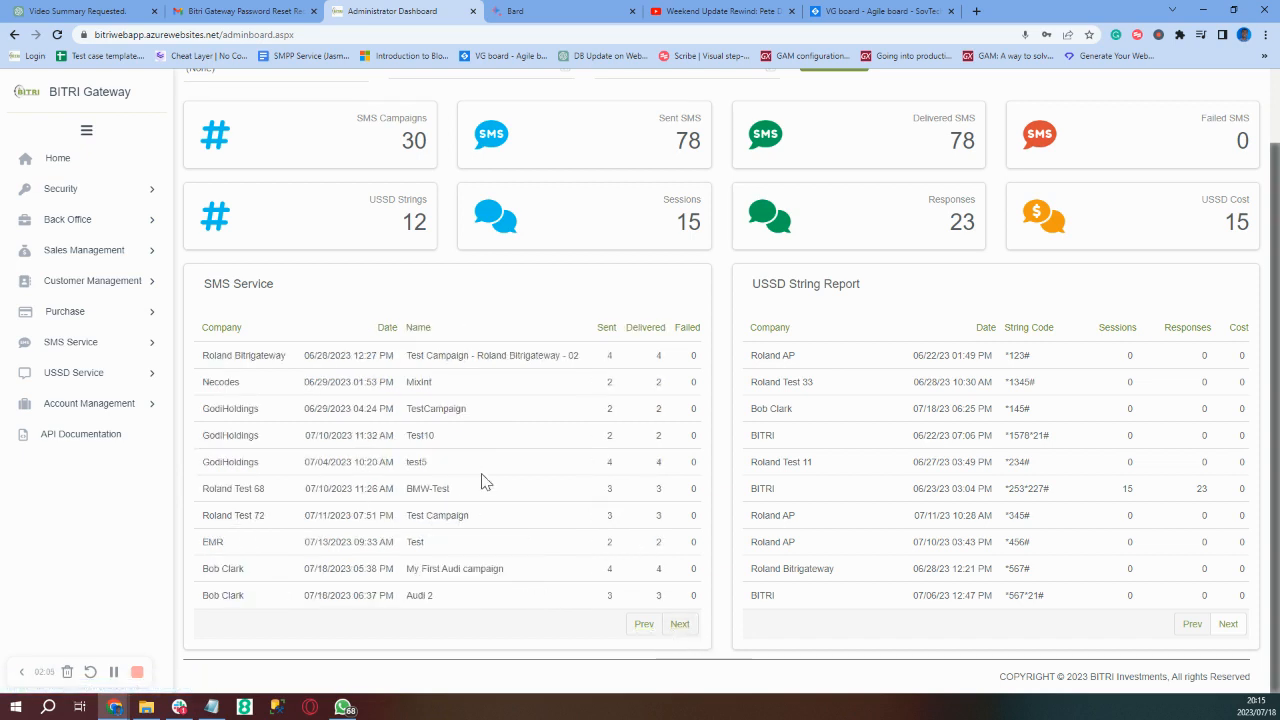
scroll(482, 485, "up", 1)
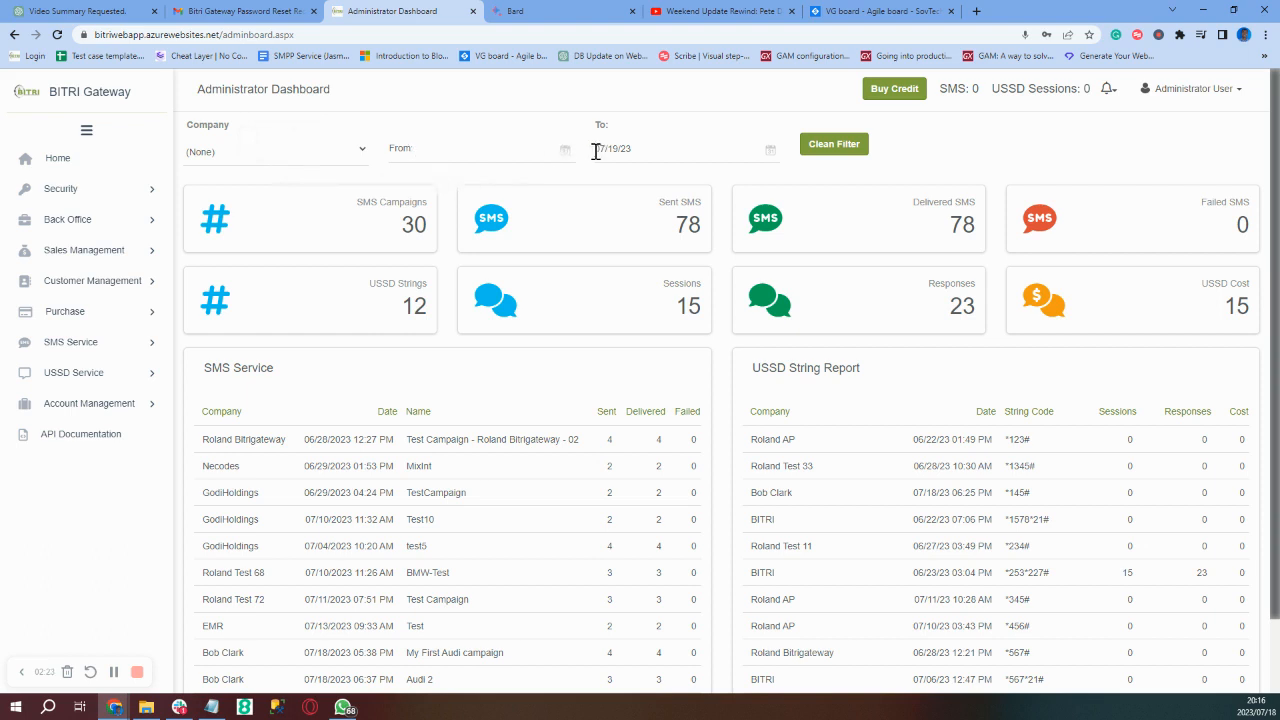
- Filter the dashboard by one company, then Kwibi, then BITRI, and finally clear the filter
left_click(360, 155)
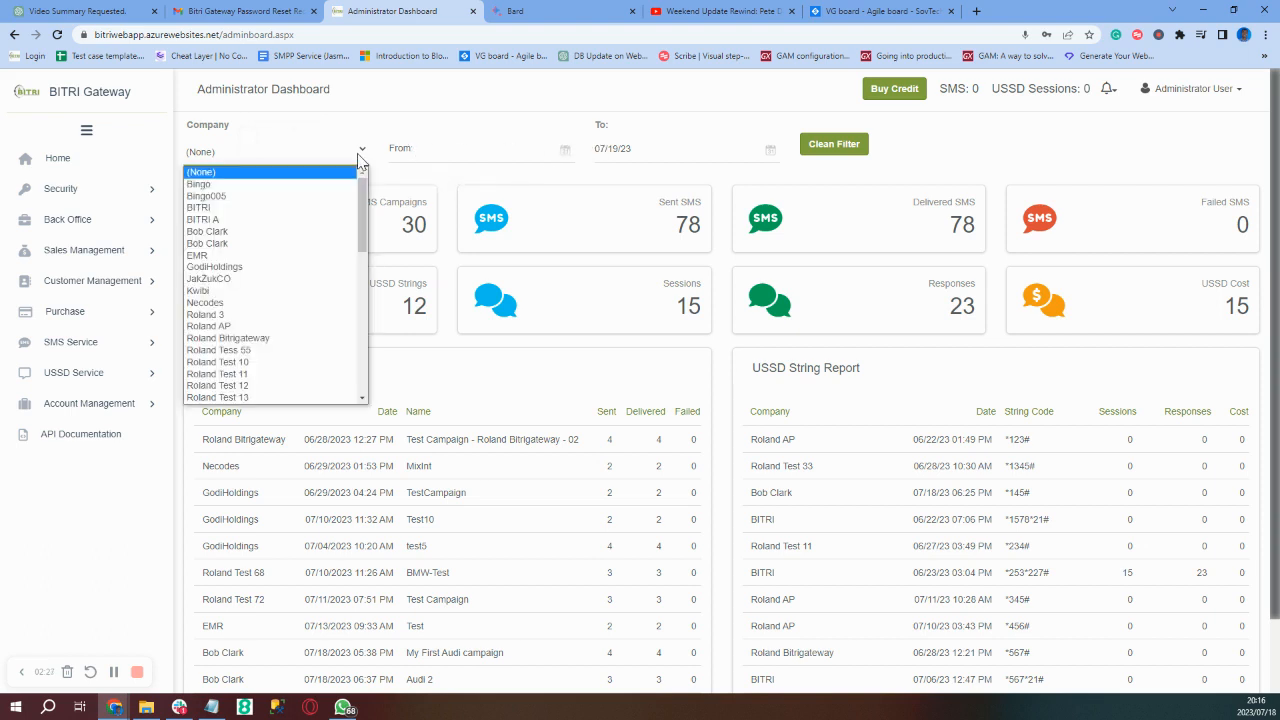
left_click(222, 327)
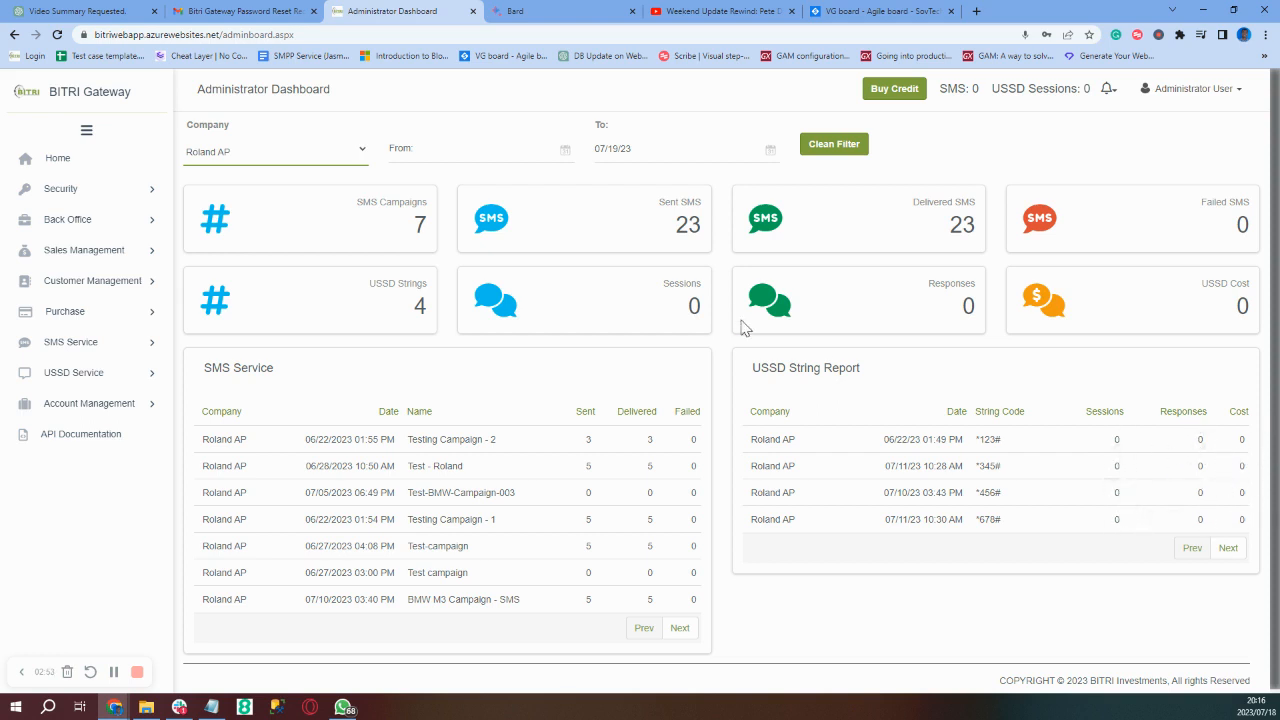
left_click(360, 153)
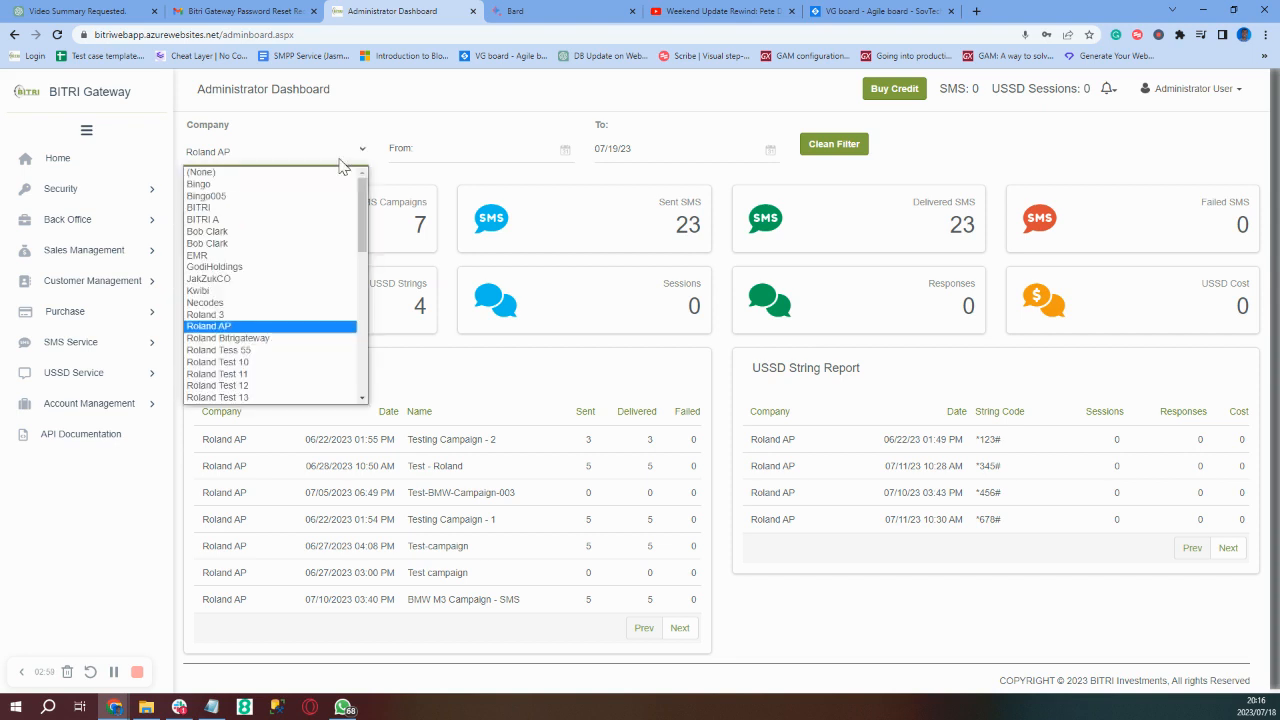
left_click(218, 291)
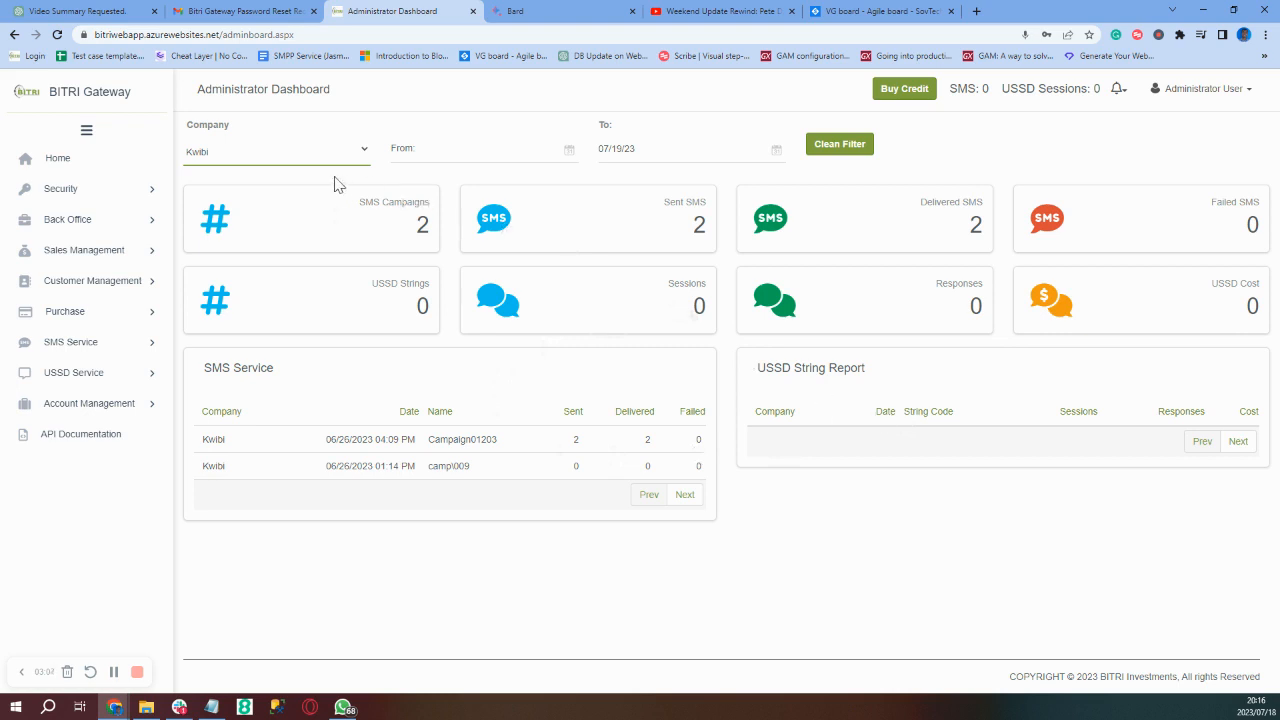
right_click(364, 155)
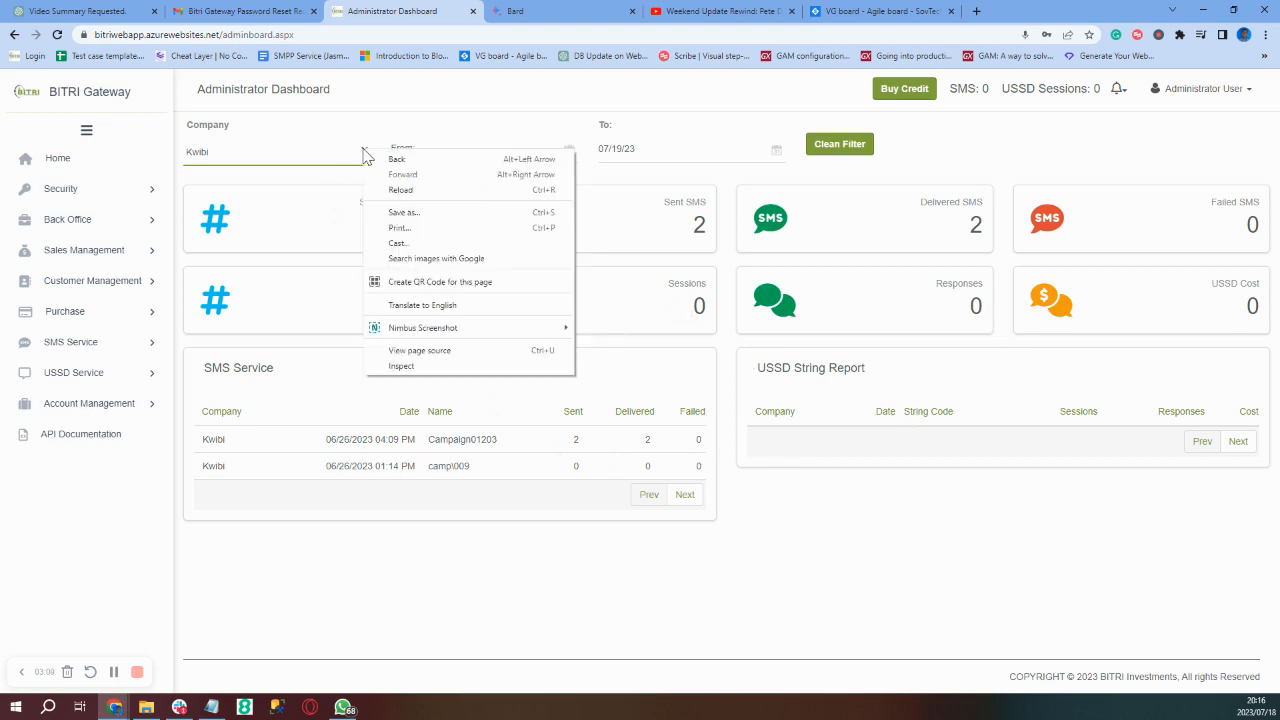
left_click(364, 152)
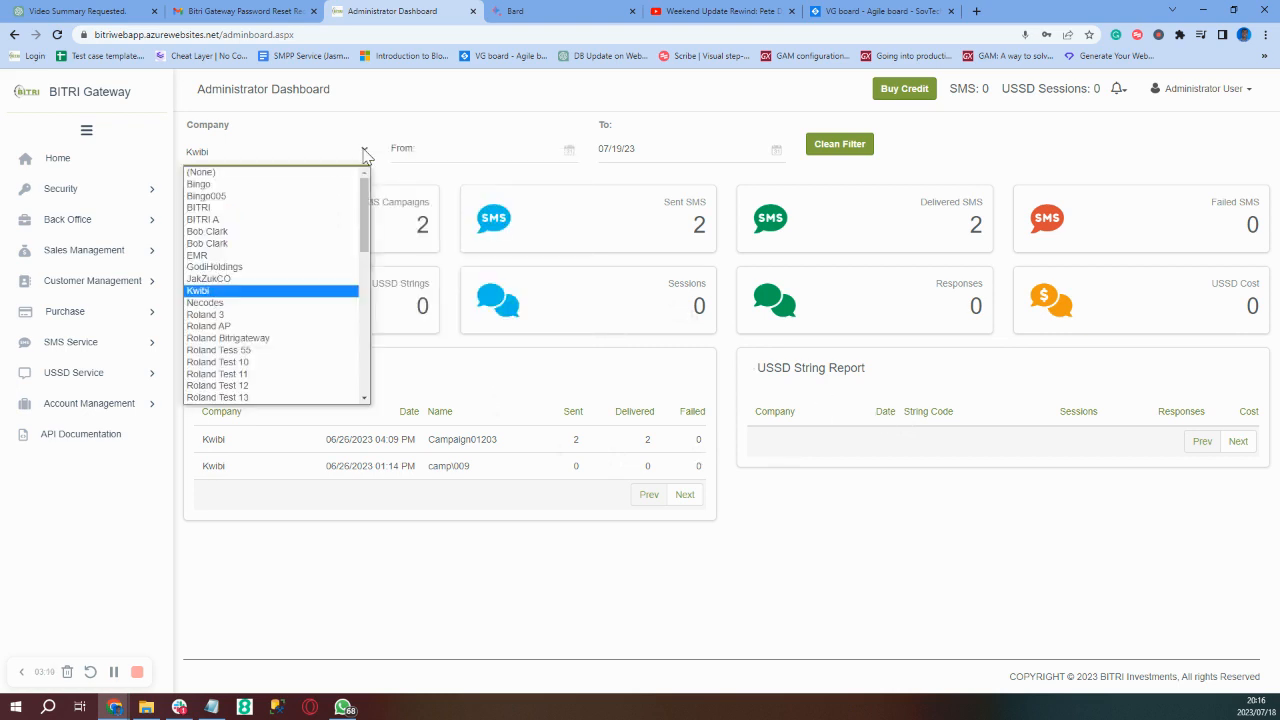
left_click(247, 208)
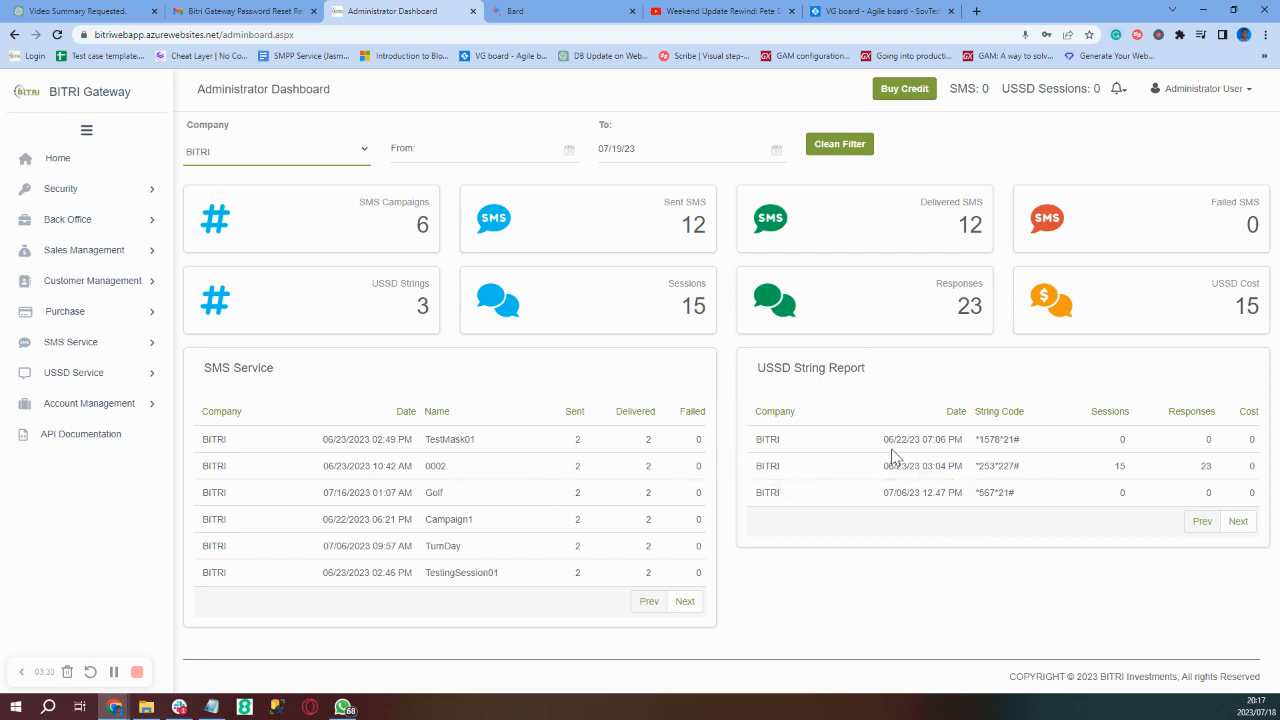
left_click(838, 144)
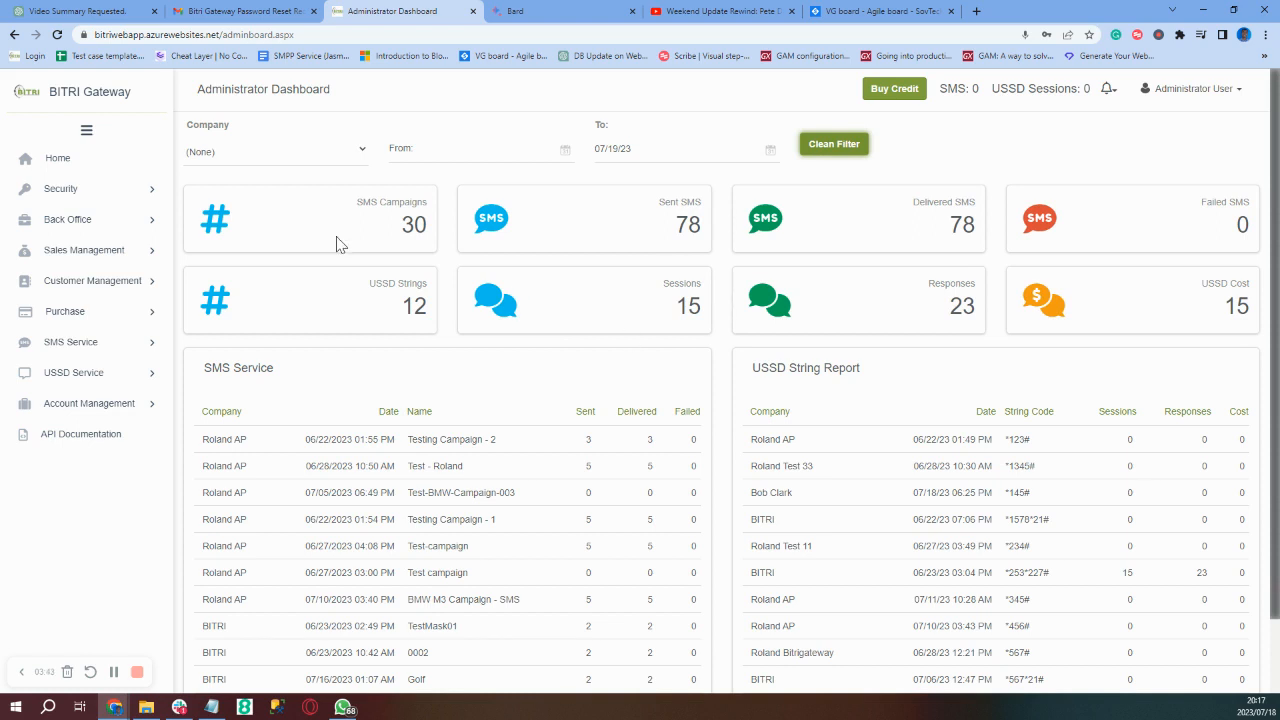
- Expand Security in the sidebar and show the Users page listing ten accounts
left_click(72, 197)
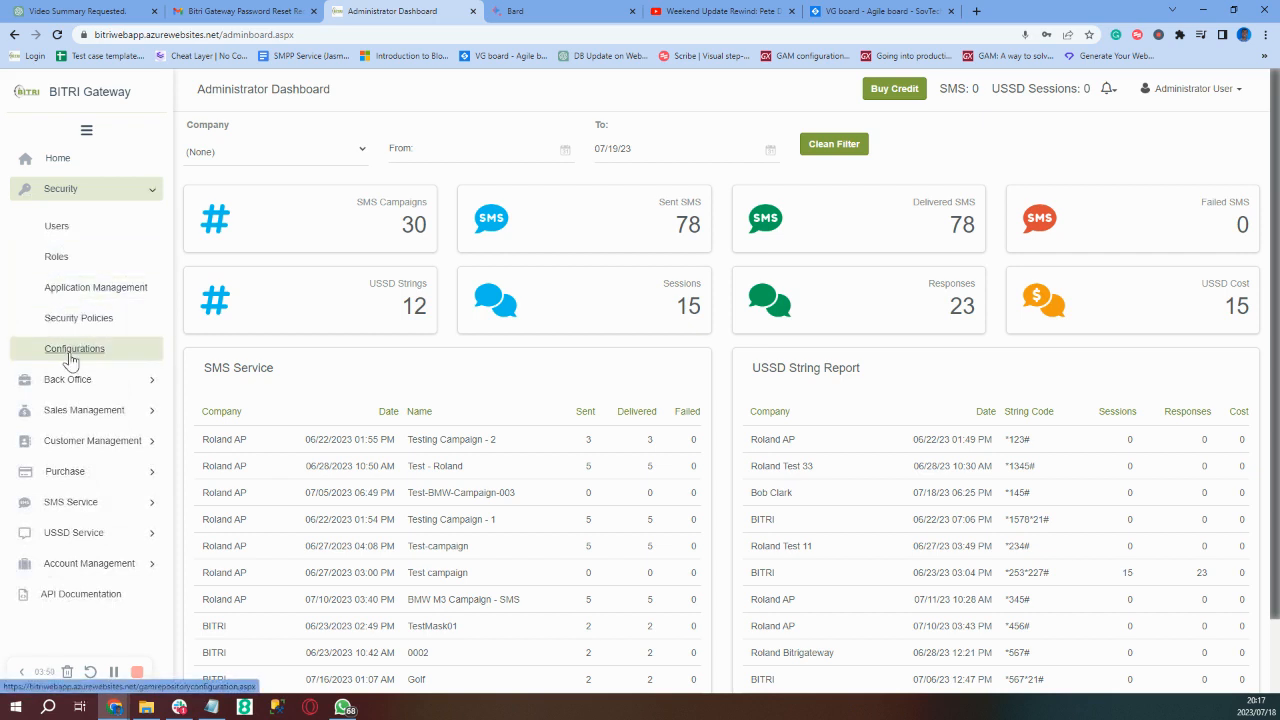
left_click(78, 233)
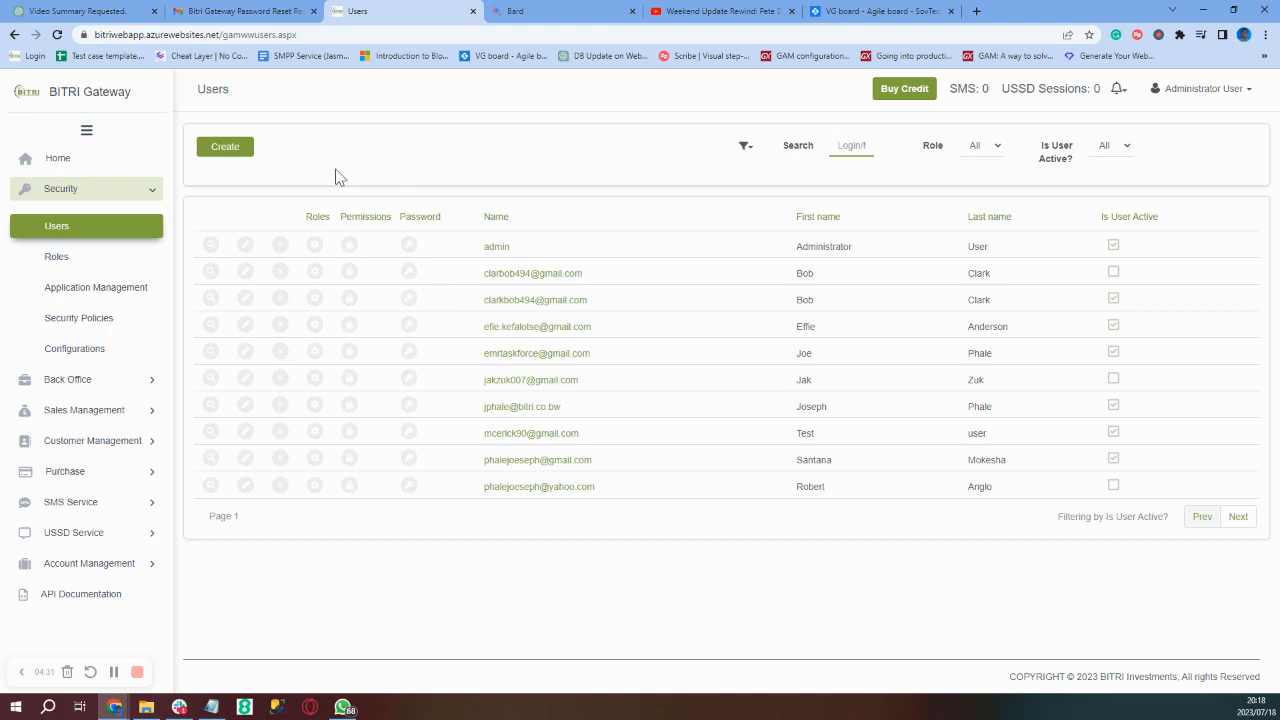
left_click(227, 150)
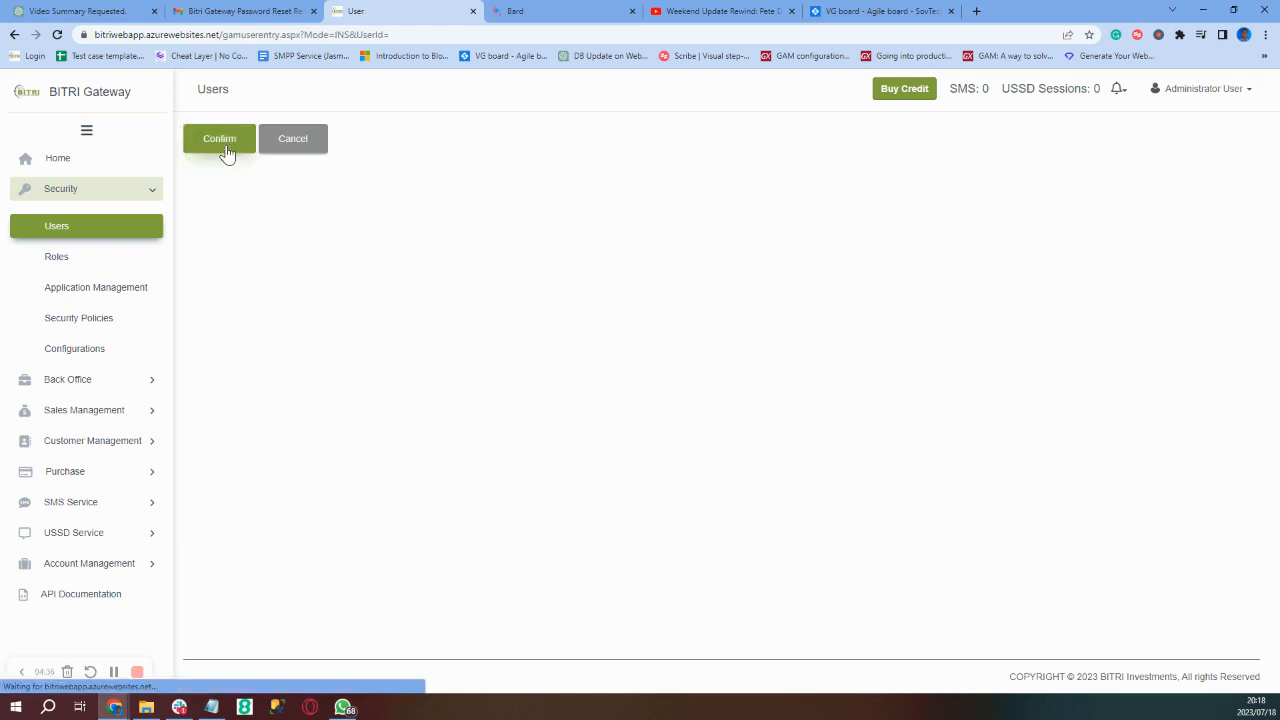
scroll(431, 348, "down", 3)
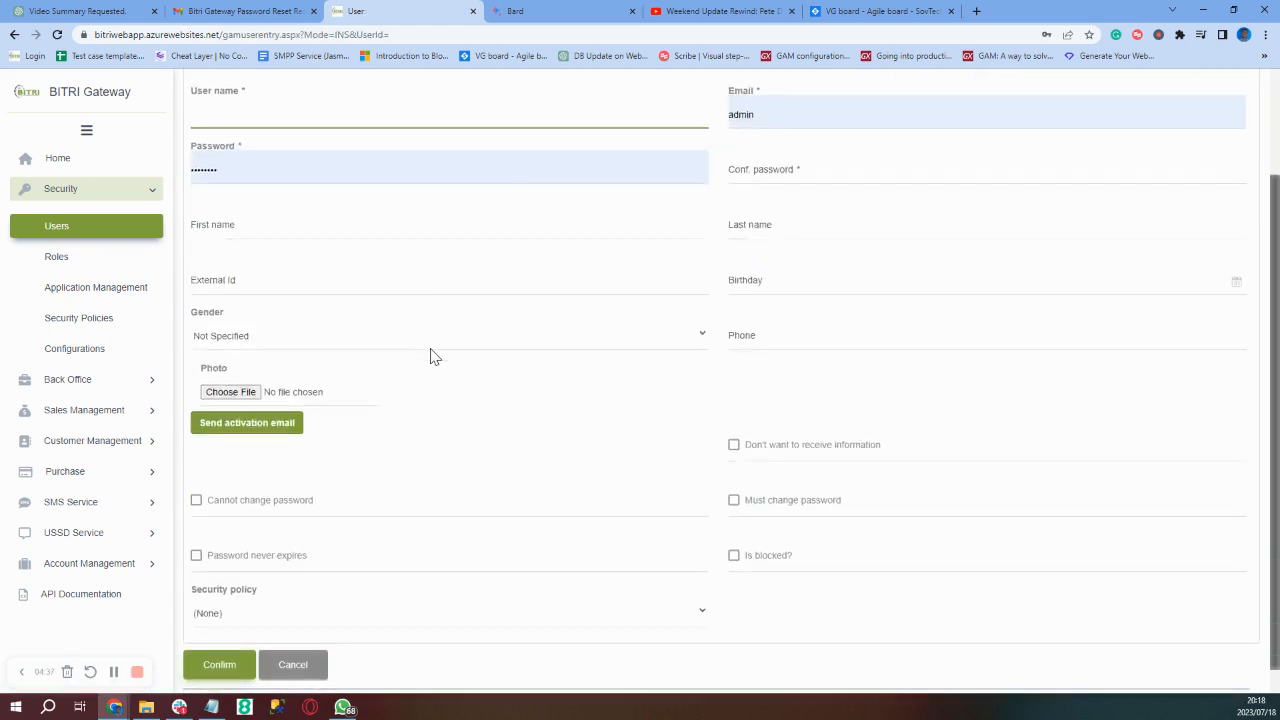
scroll(418, 427, "up", 2)
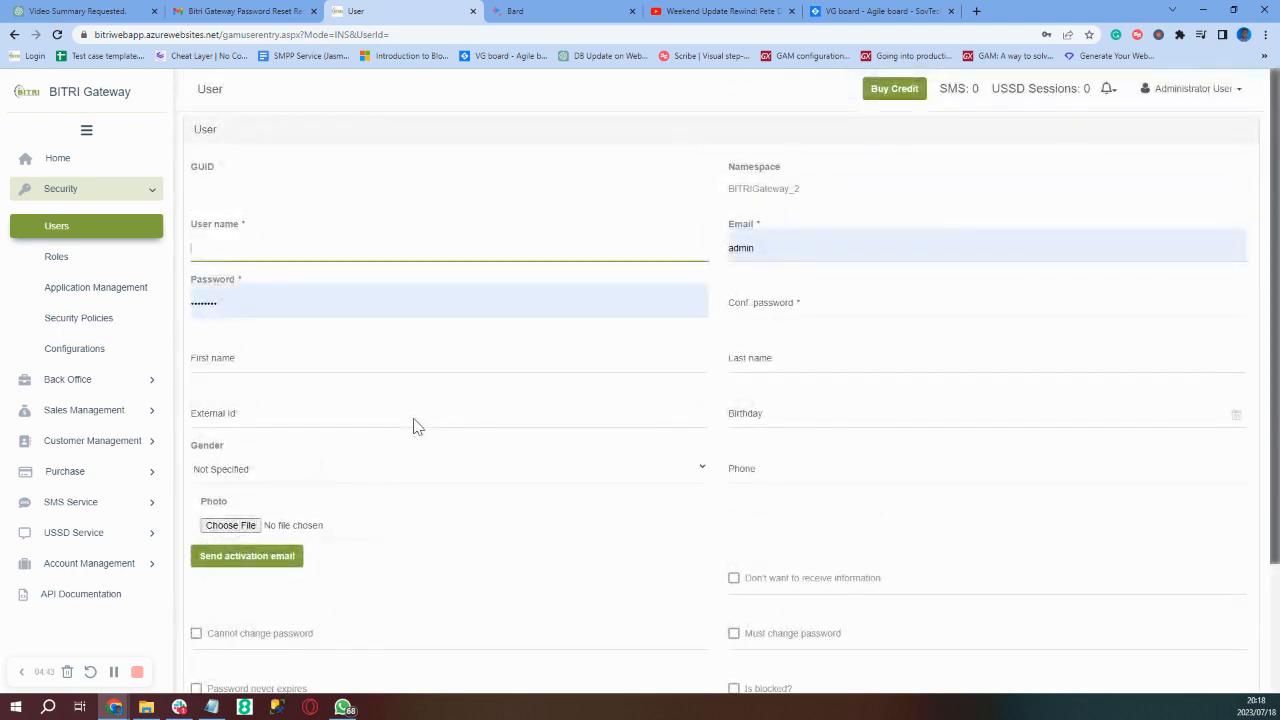
scroll(418, 427, "down", 2)
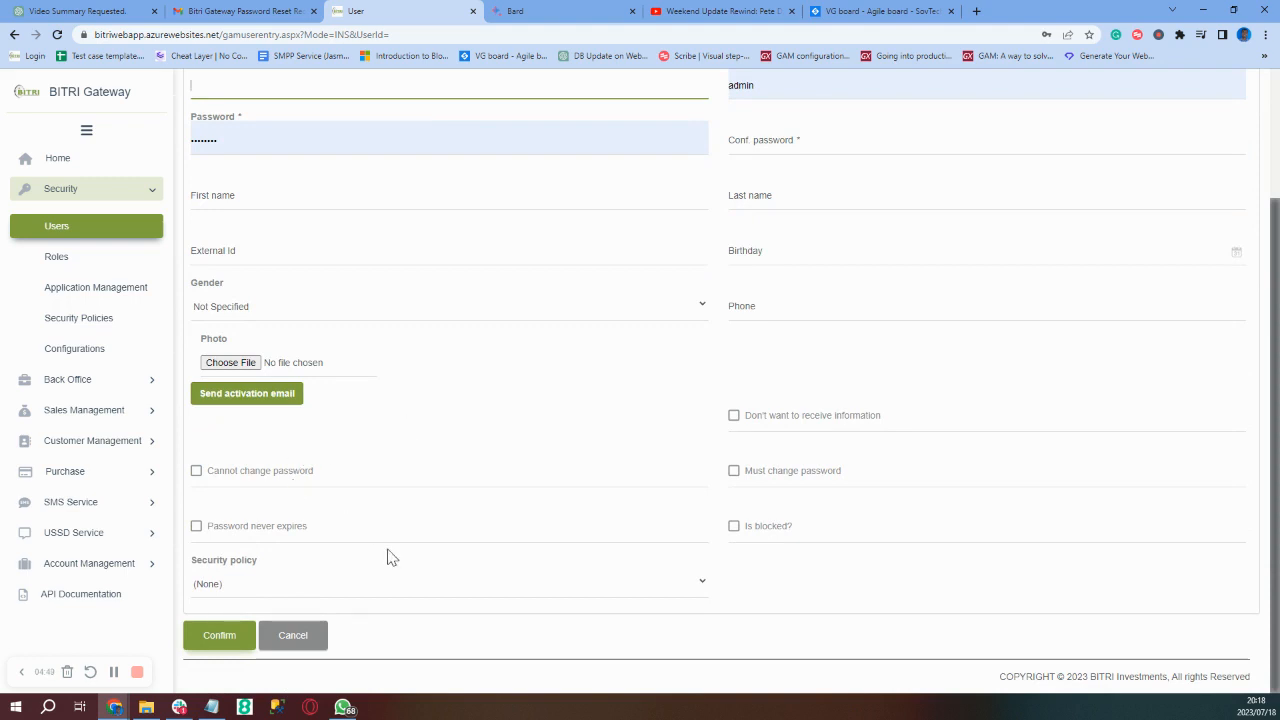
left_click(287, 643)
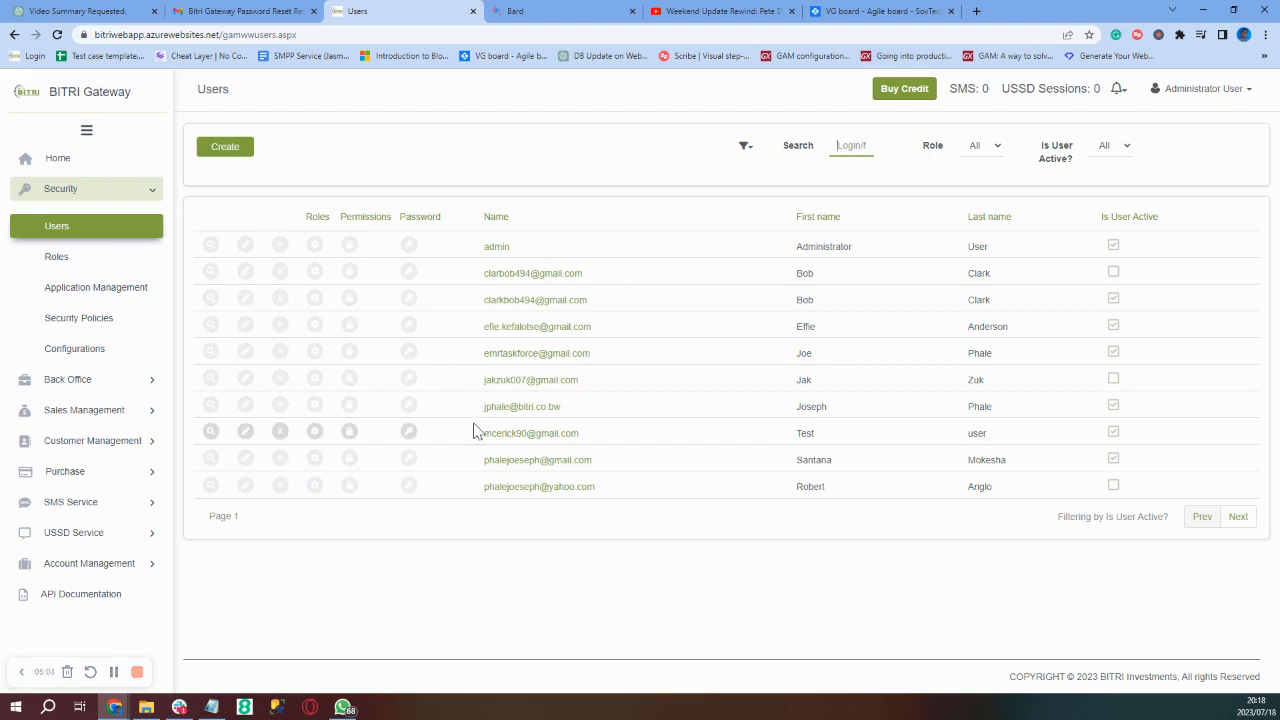
left_click(245, 245)
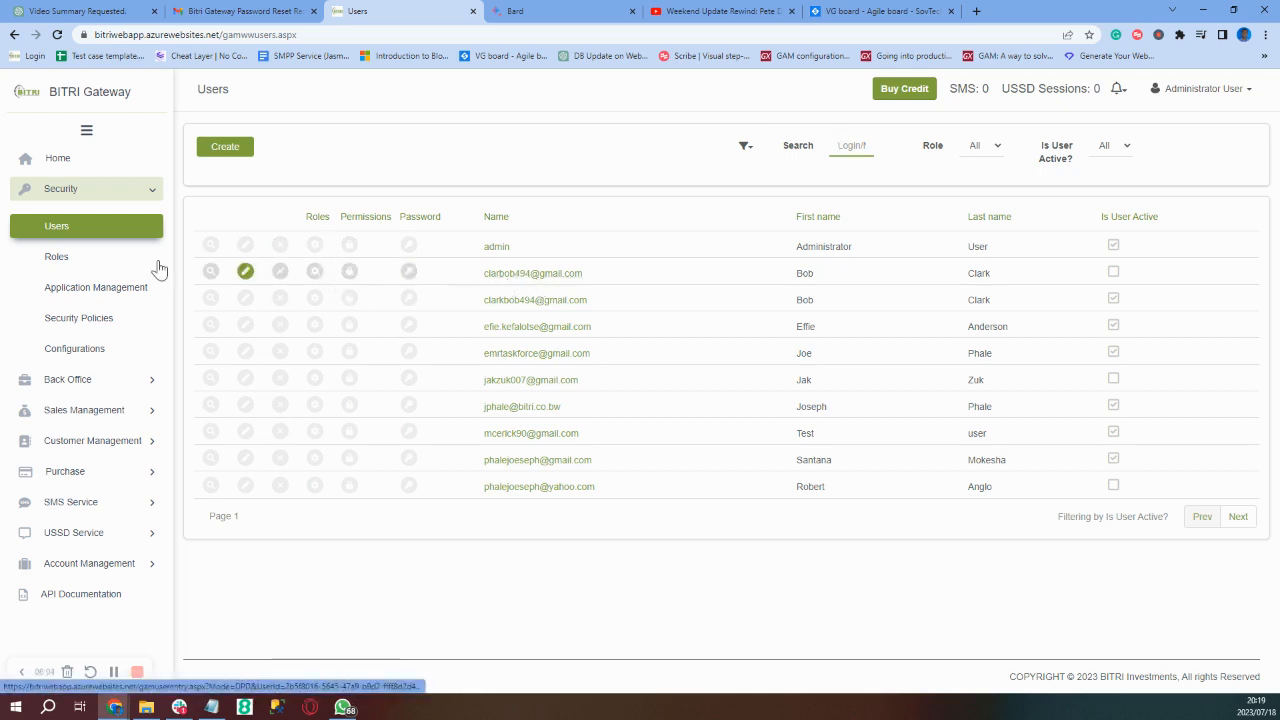
right_click(61, 257)
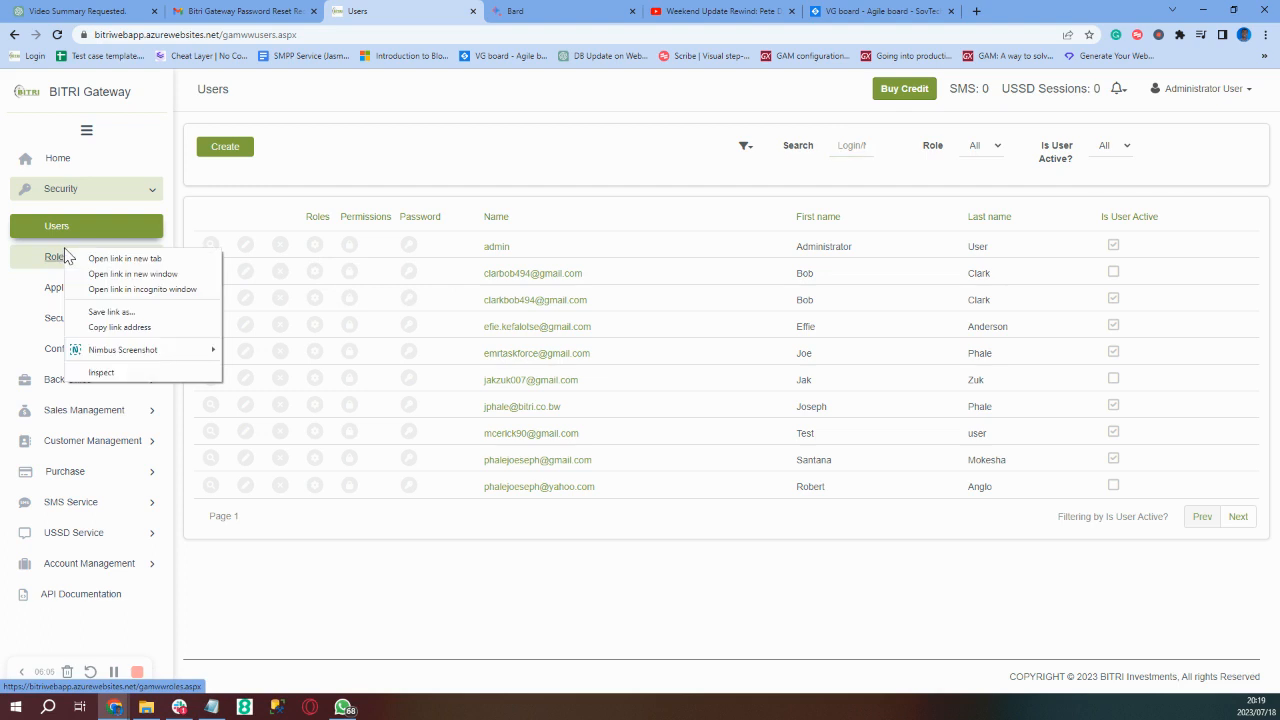
left_click(57, 262)
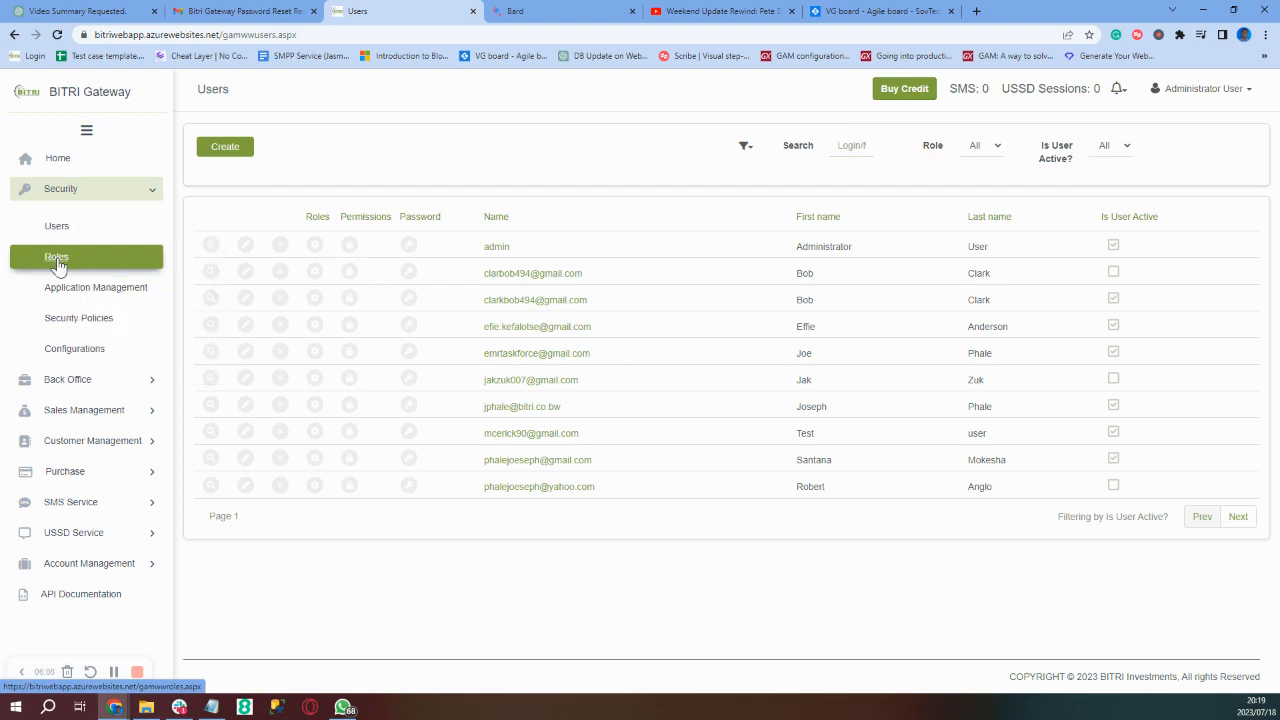
- Go to the Roles list of seven roles and start a new role entry
left_click(57, 260)
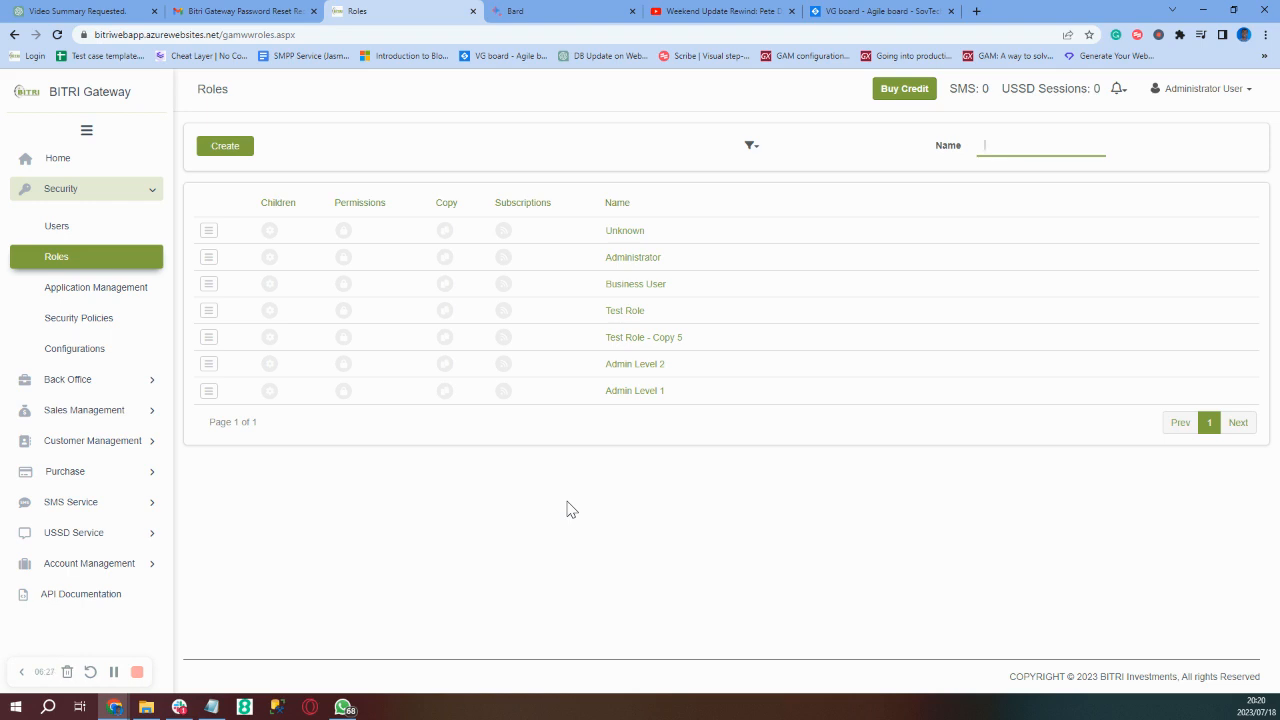
left_click(218, 156)
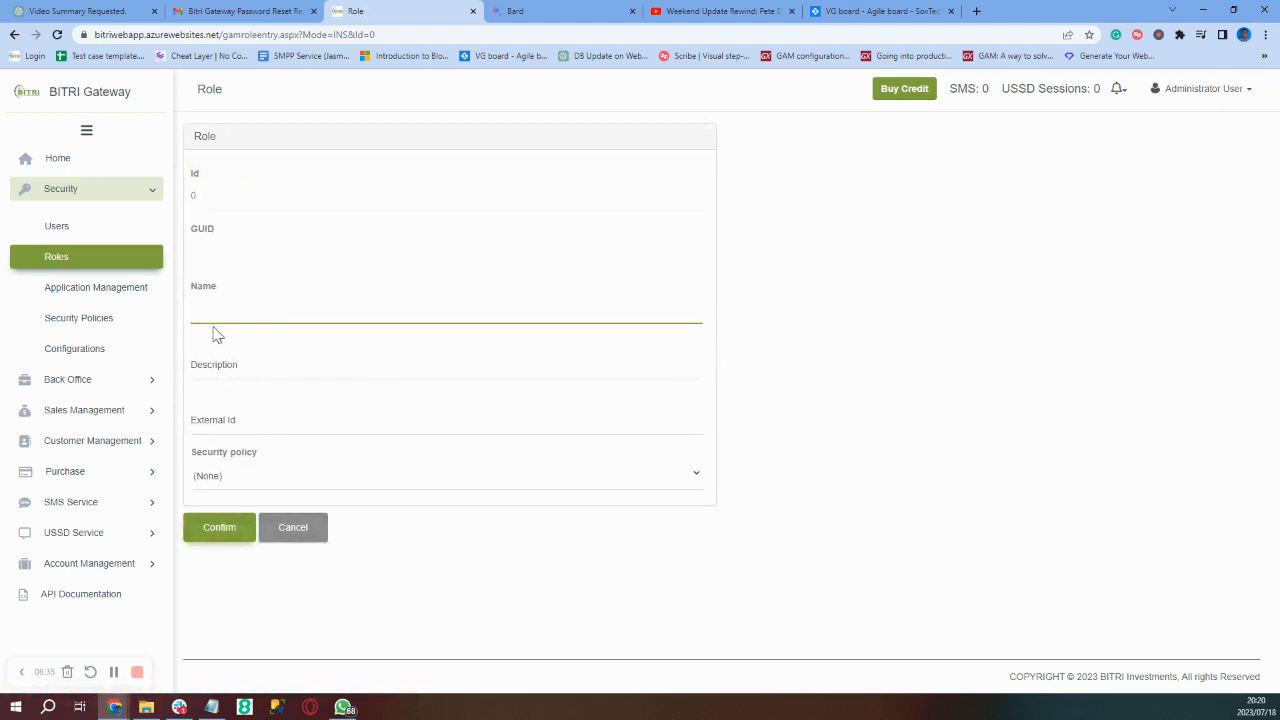
- Save role Testing Demo with description 'We are storiy testing' and the Default Security Policy
type("Testing Demo")
left_click(232, 372)
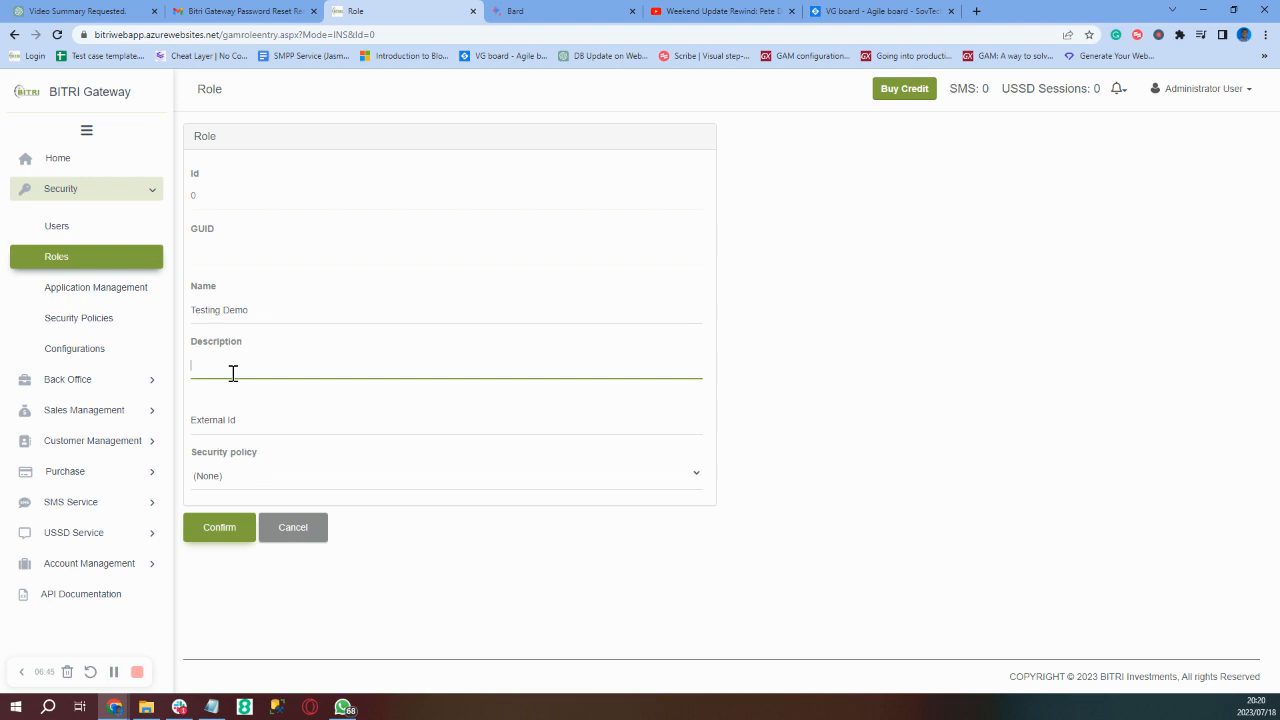
type("We are stori")
type("y testing")
left_click(296, 475)
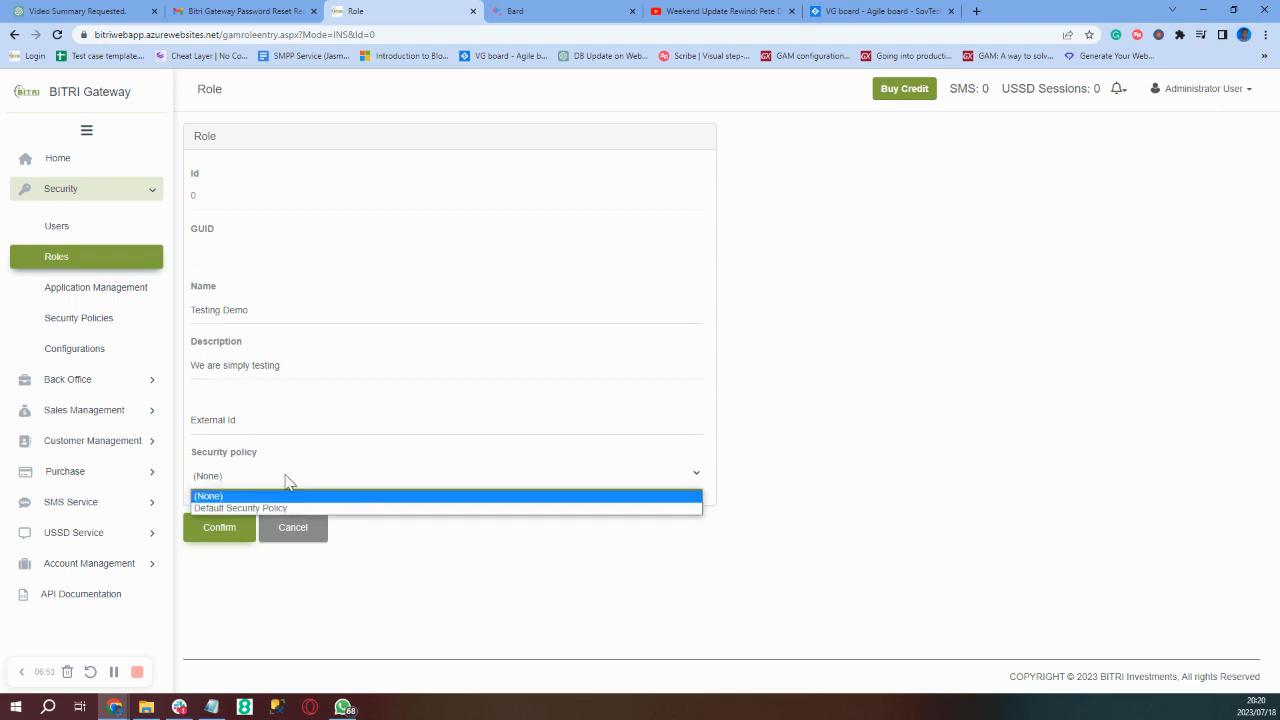
left_click(278, 509)
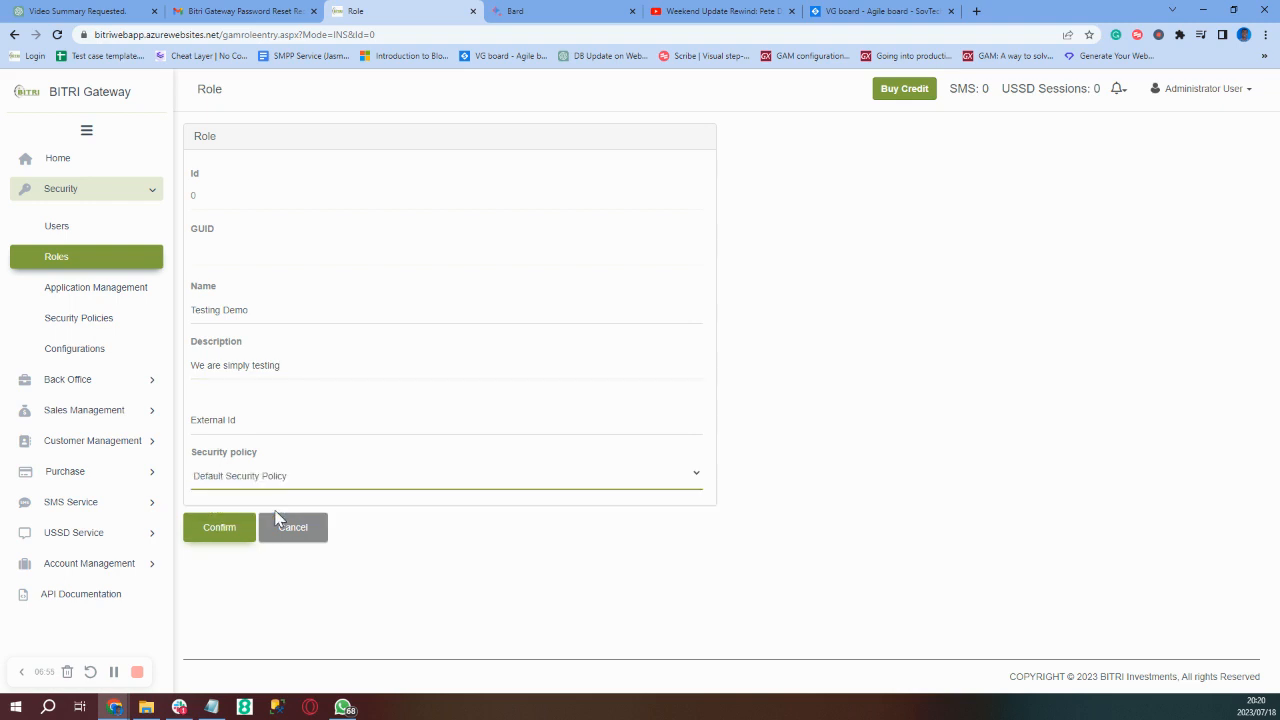
left_click(210, 528)
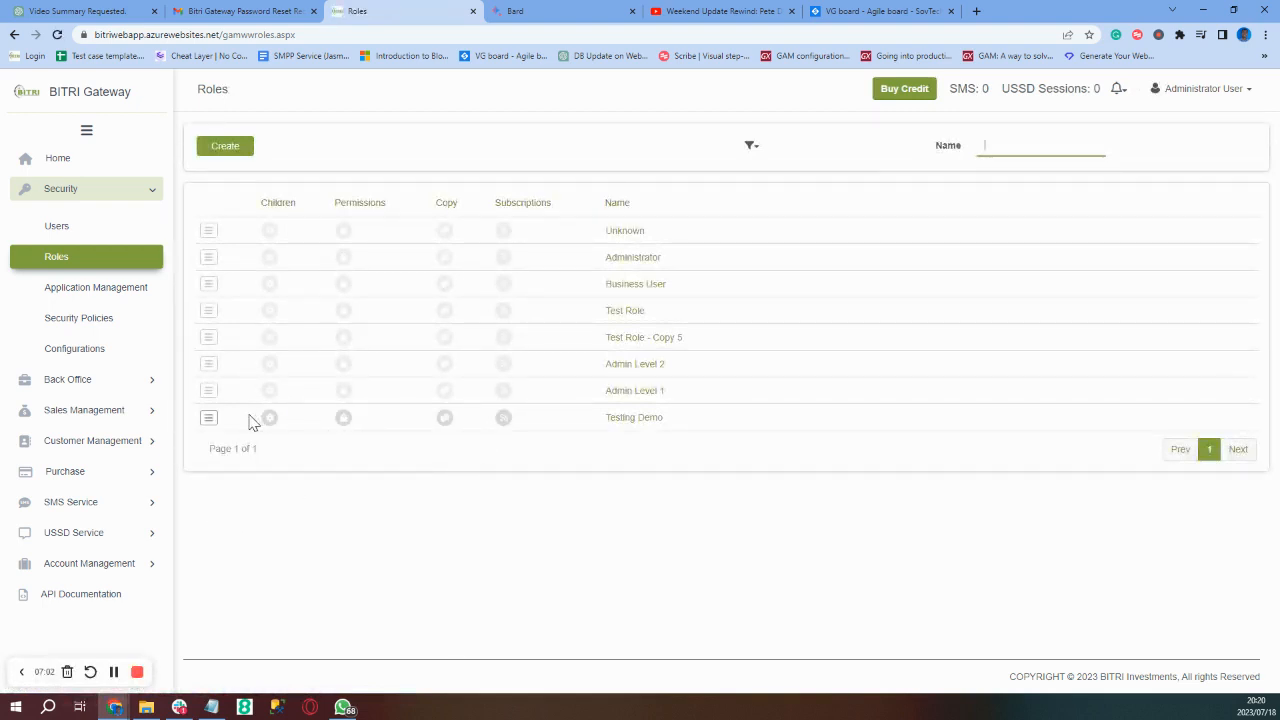
- Show Testing Demo's permissions for BITRIGateway_2 and begin adding new permissions
left_click(344, 419)
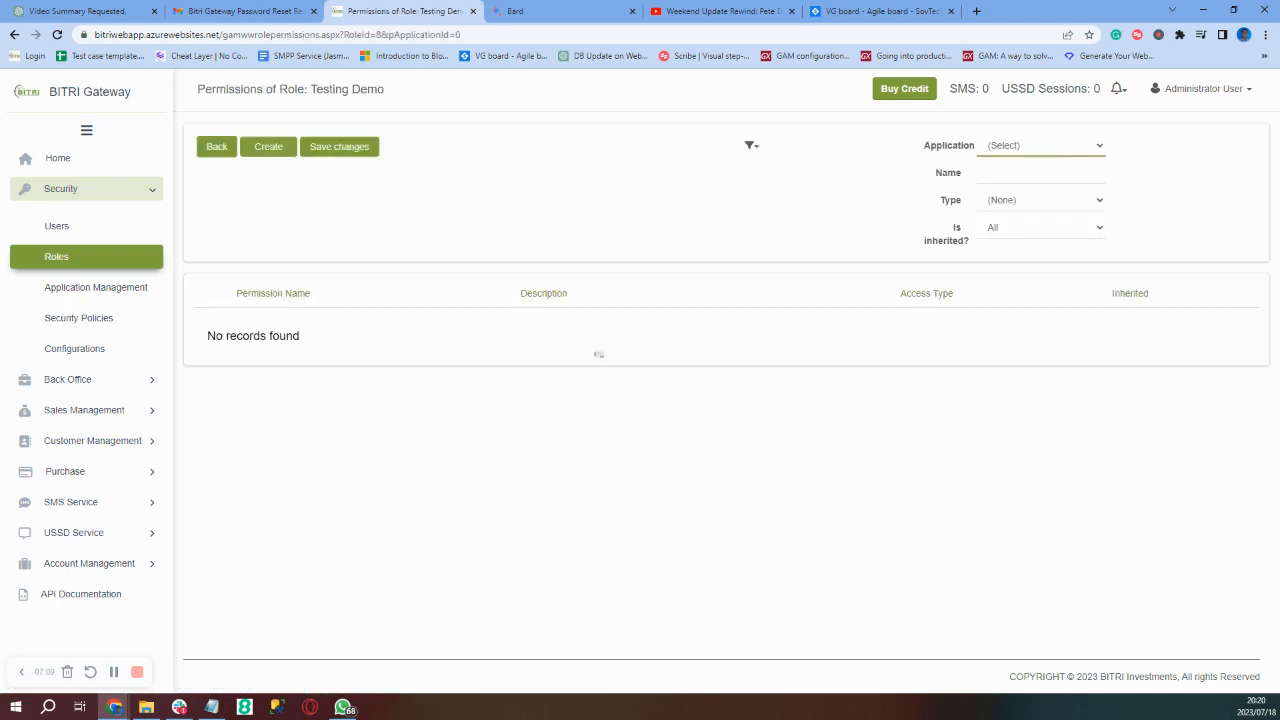
left_click(1058, 148)
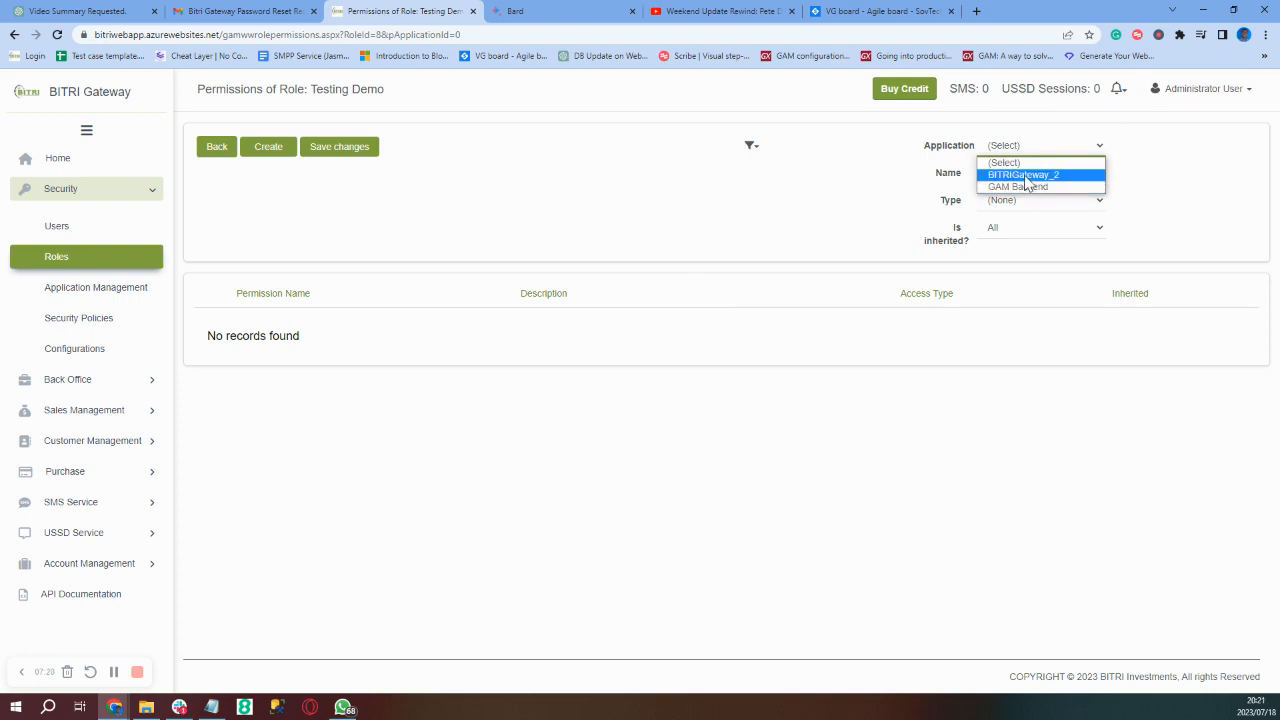
left_click(1025, 176)
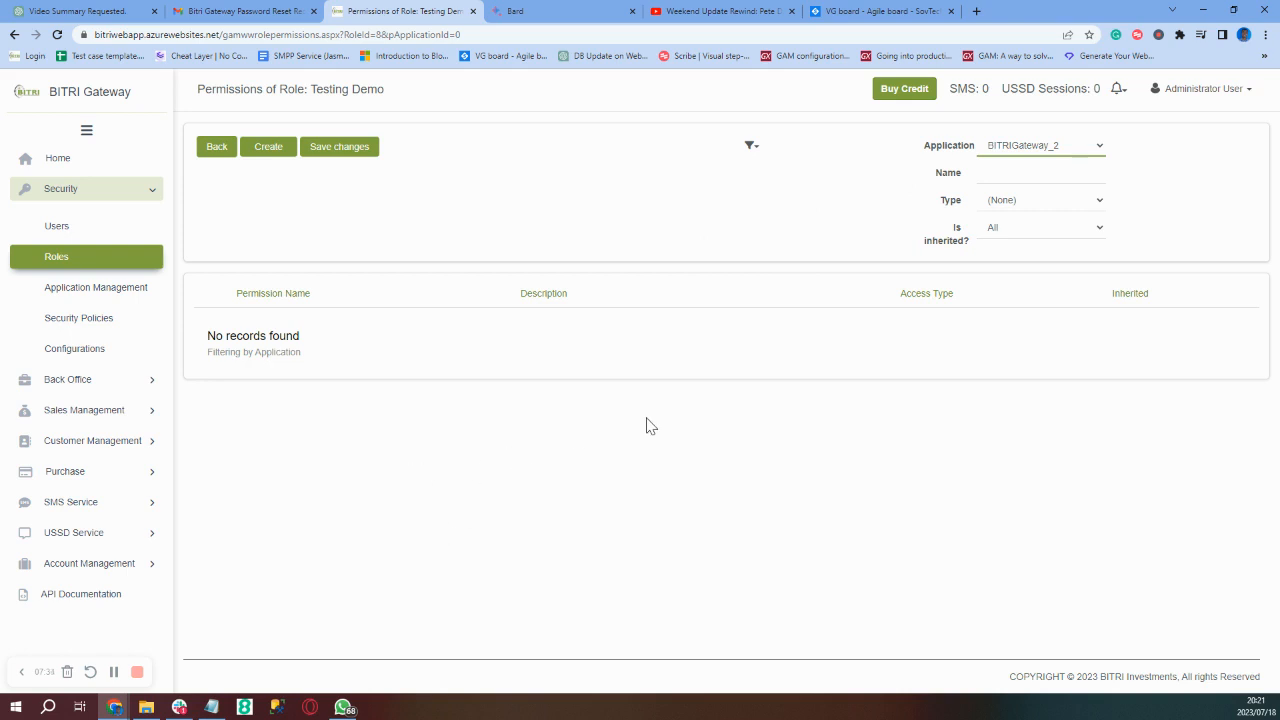
left_click(272, 149)
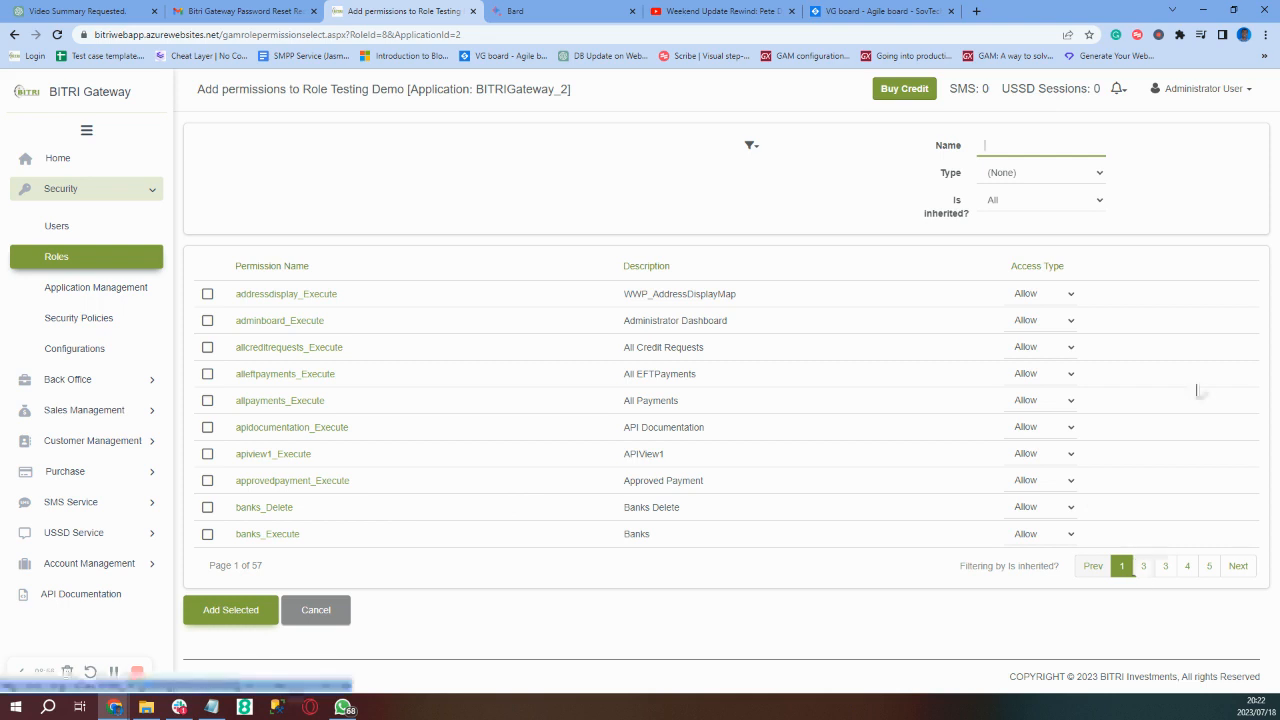
- Filter the addable permissions by the name SMS
type("SMS")
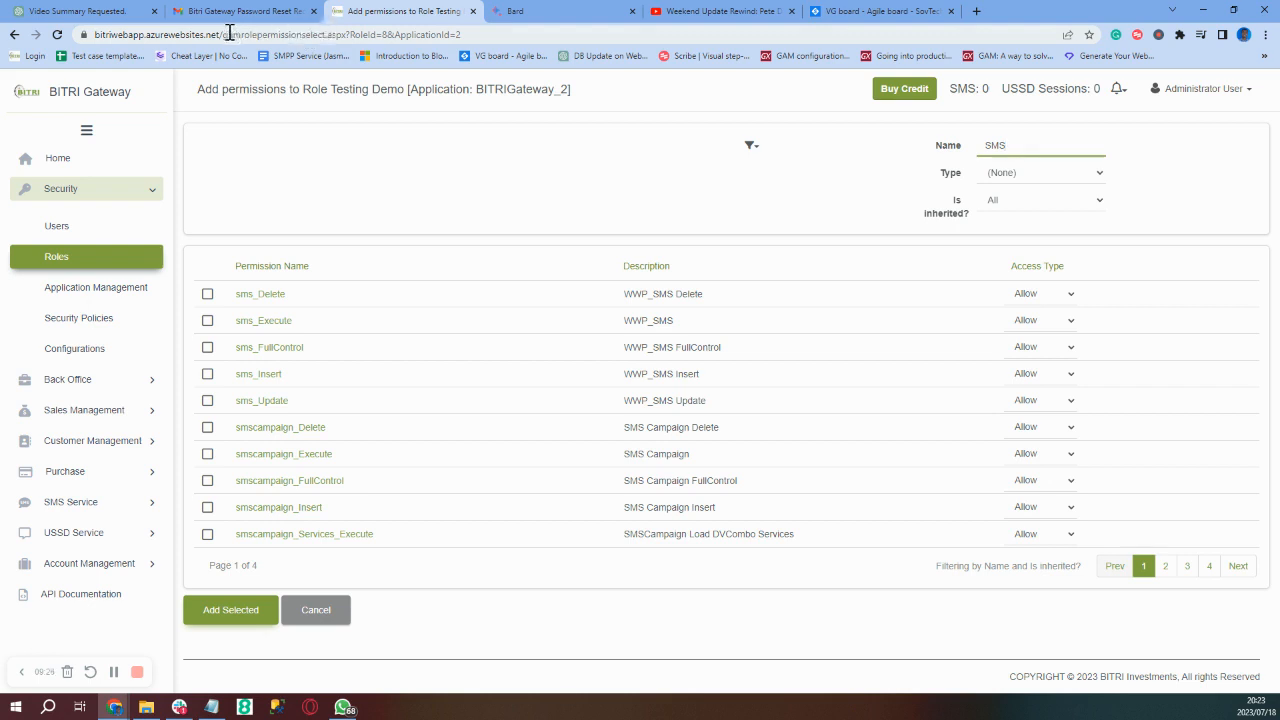
- Replace the SMS name filter with gamrolepermissionselect copied from the page address
left_click_drag(222, 34, 327, 40)
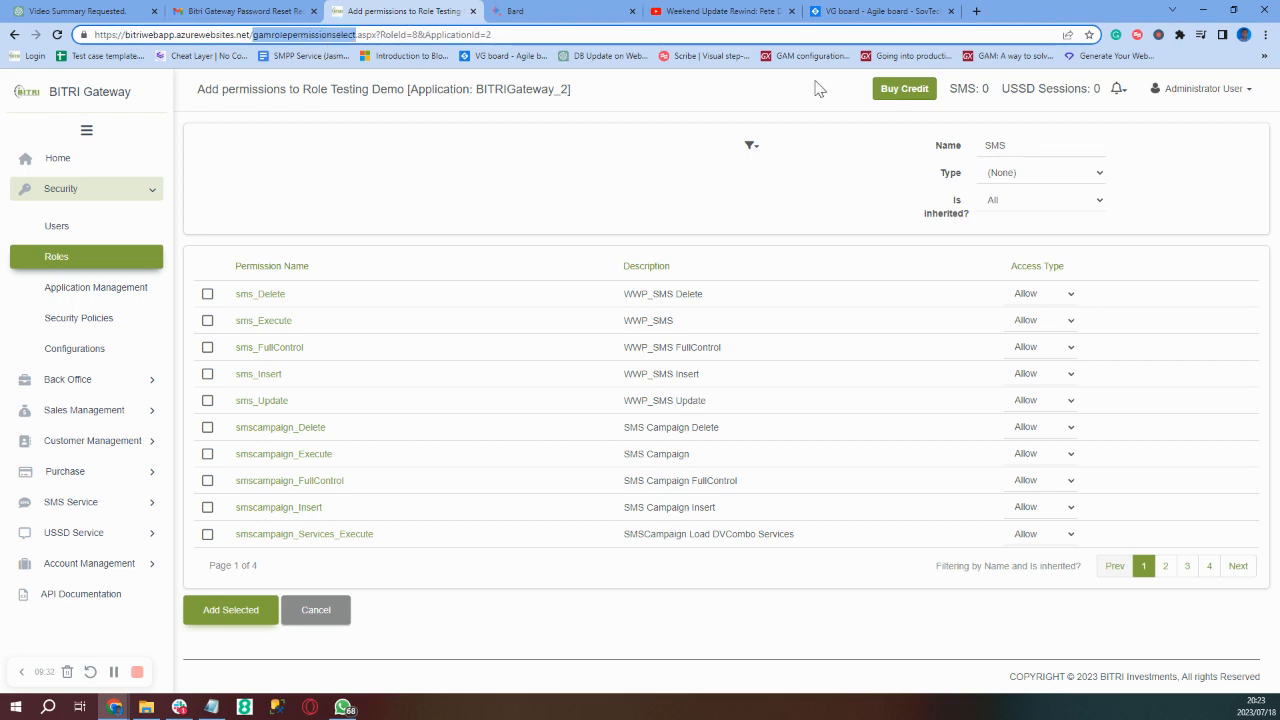
double_click(1027, 148)
right_click(1027, 150)
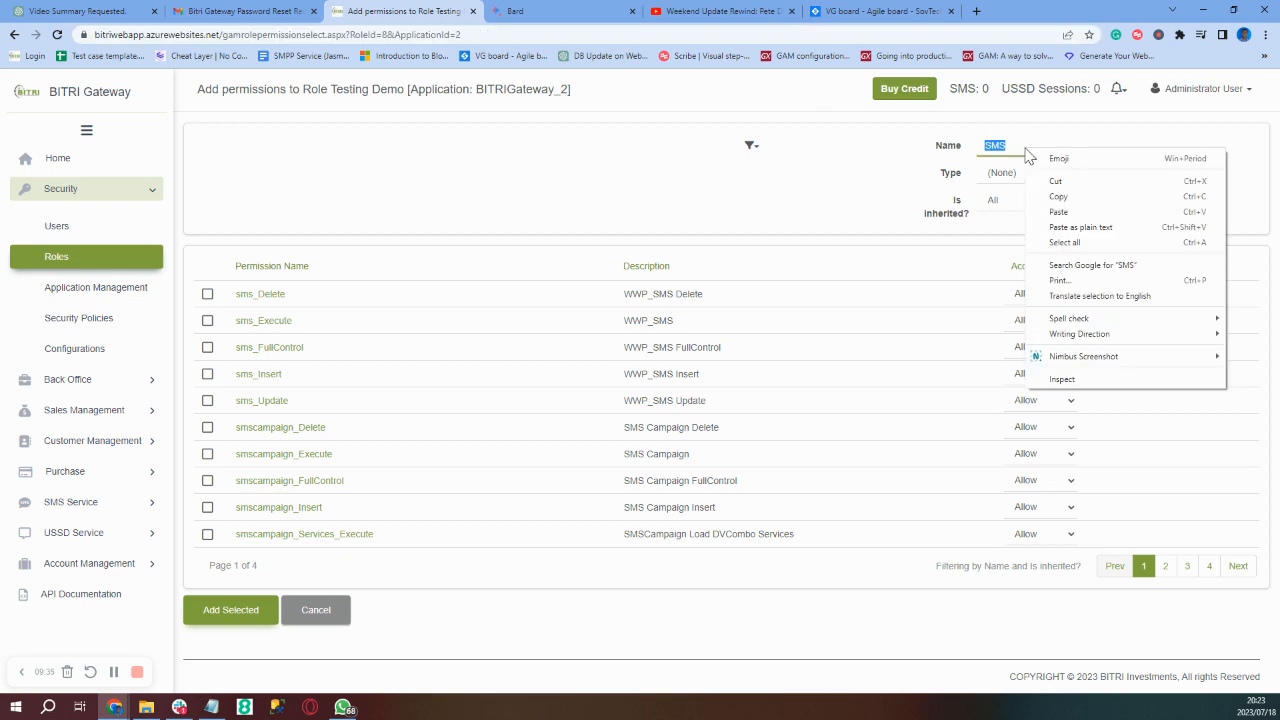
left_click(327, 39)
left_click(326, 38)
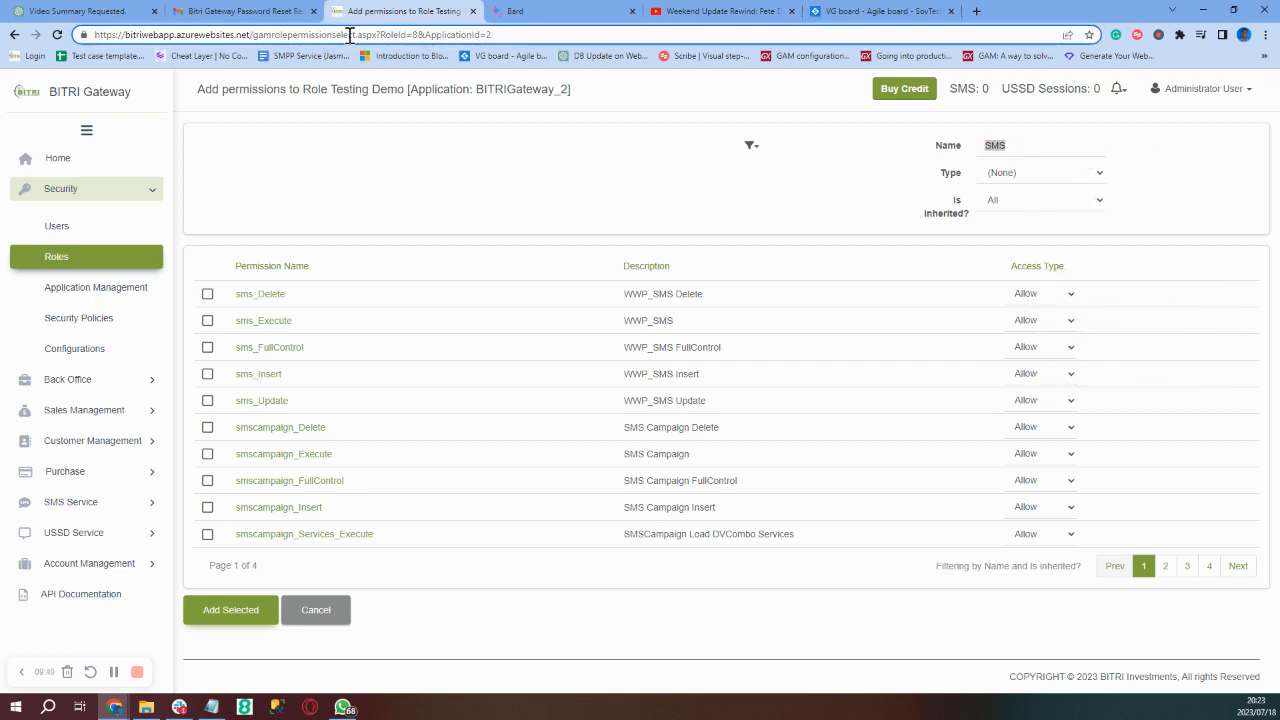
right_click(342, 38)
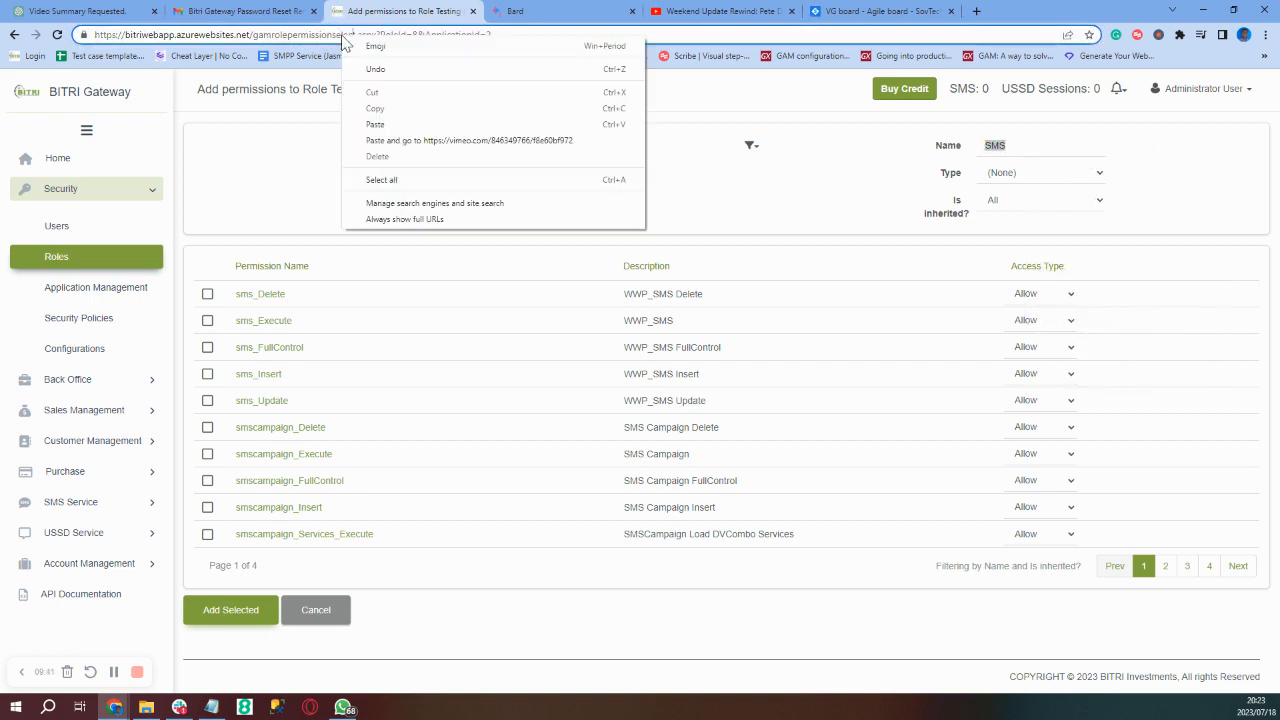
left_click(256, 35)
double_click(256, 35)
key("ctrl+c")
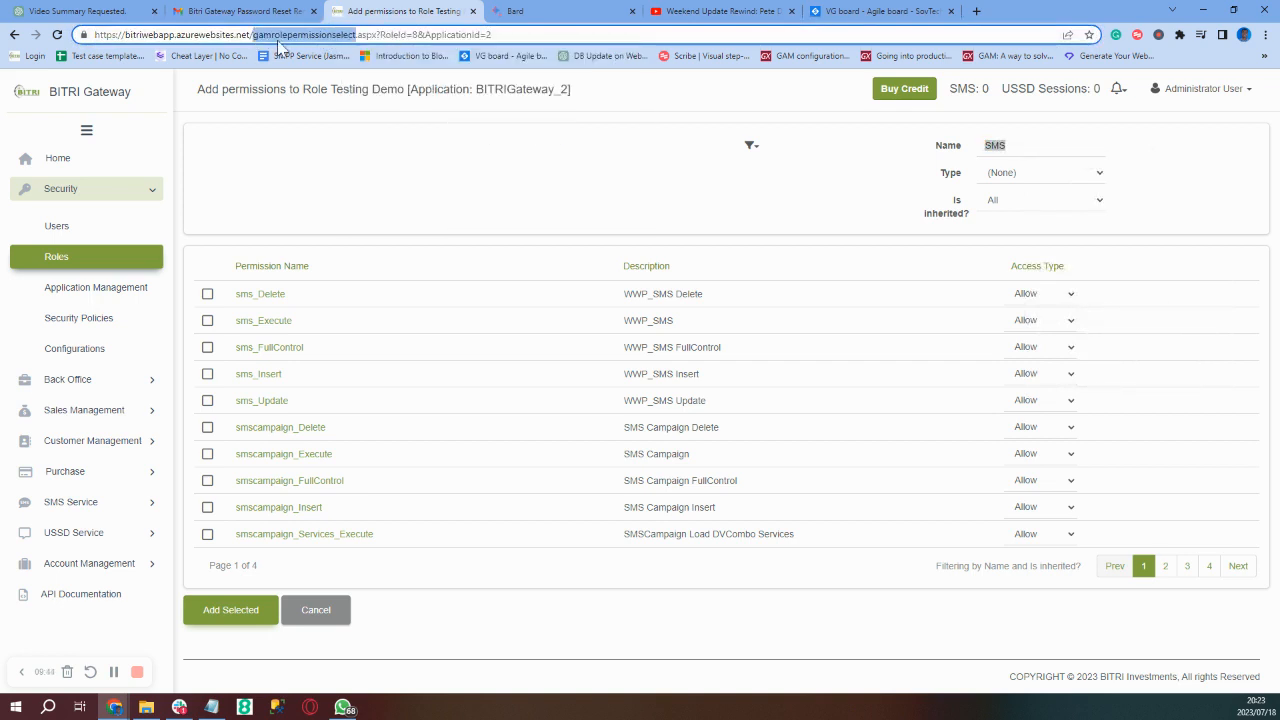
left_click(1046, 144)
key("BackSpace")
key("BackSpace")
key("BackSpace")
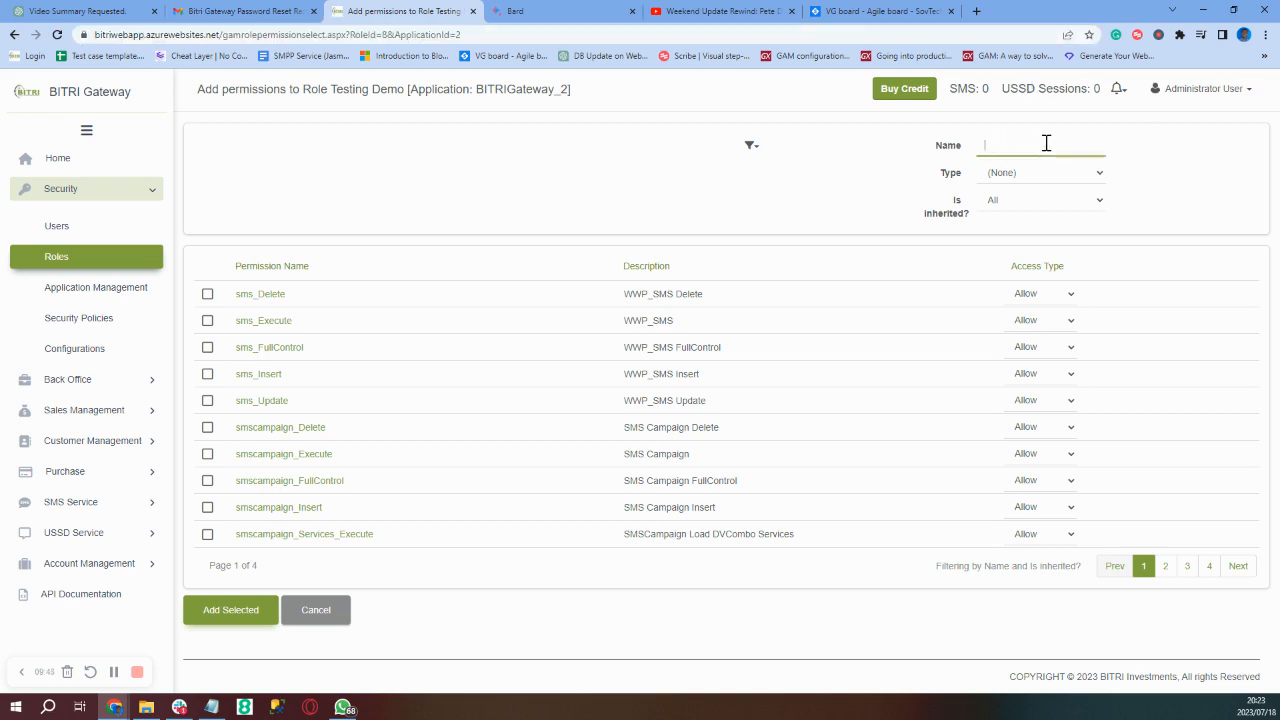
key("ctrl+v")
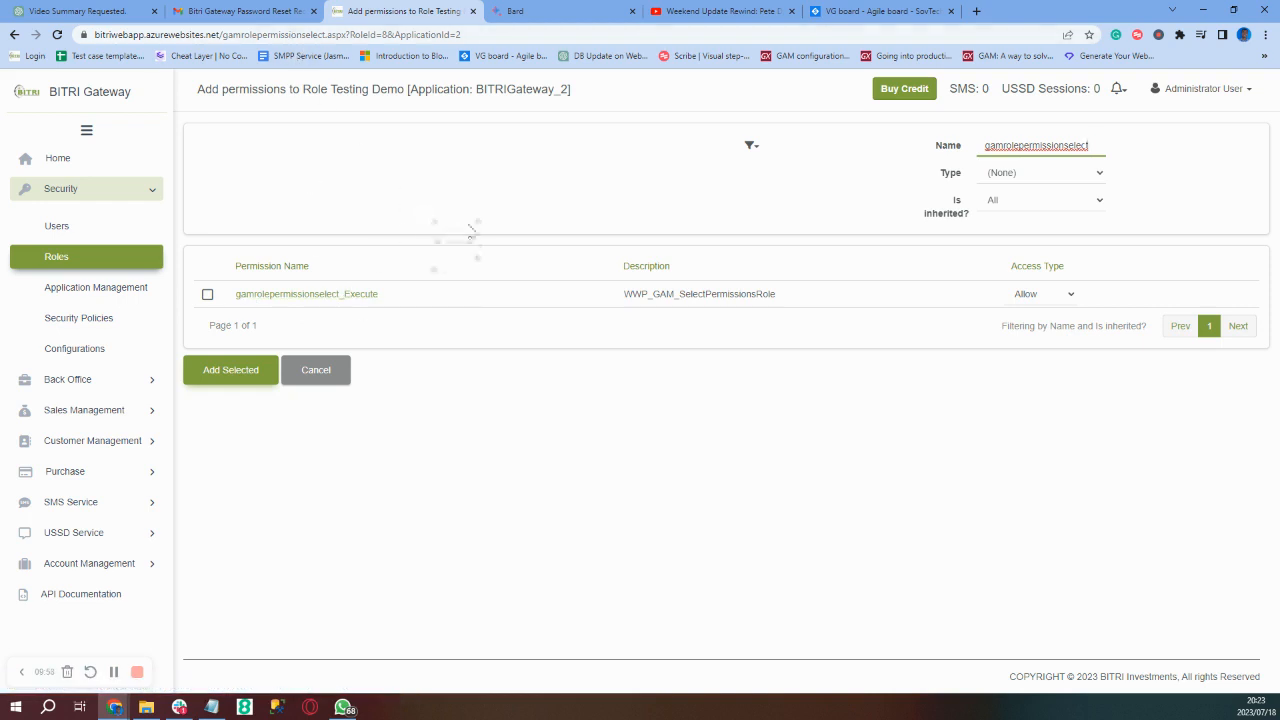
- Add gamrolepermissionselect_Execute to Testing Demo and return to the Roles list
left_click(208, 296)
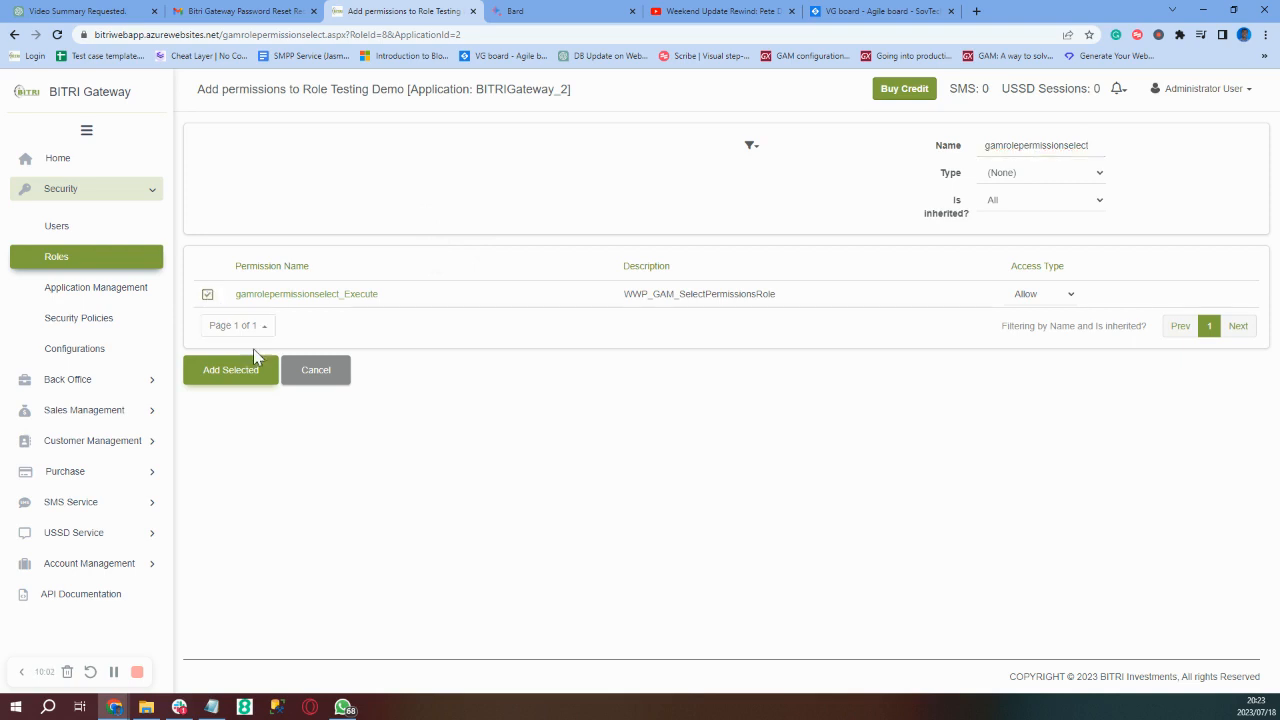
left_click(231, 370)
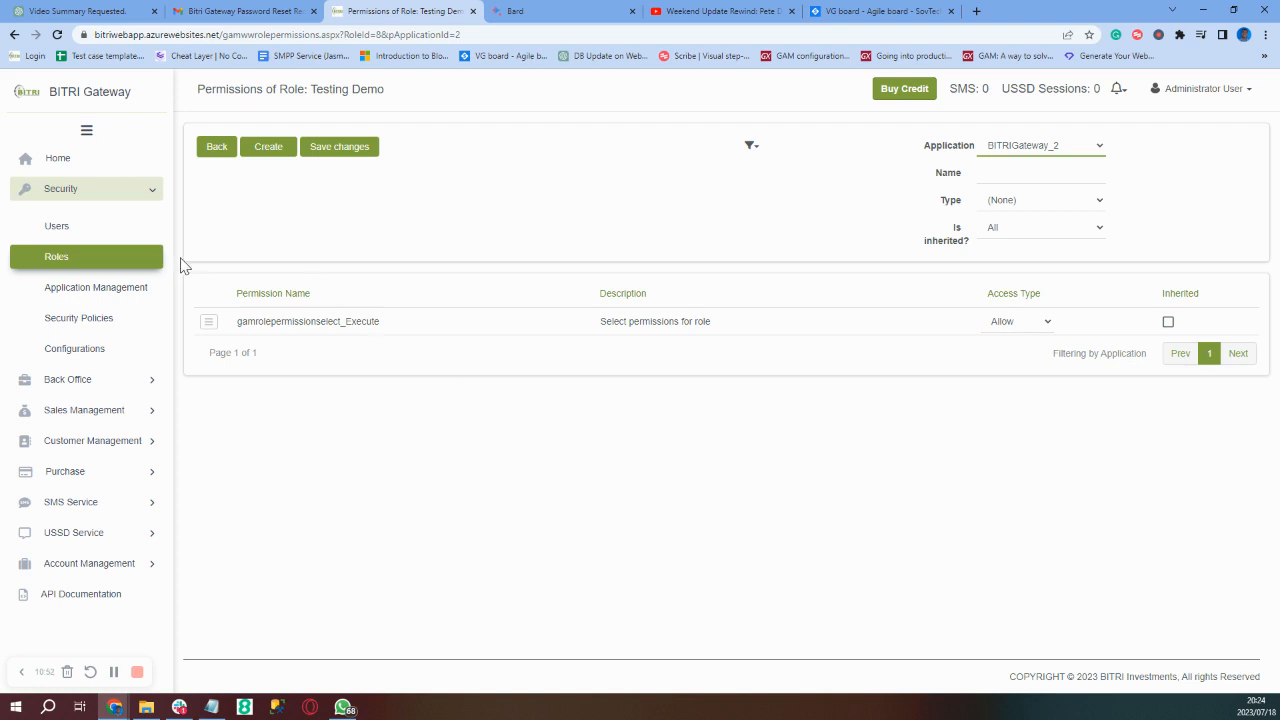
left_click(63, 258)
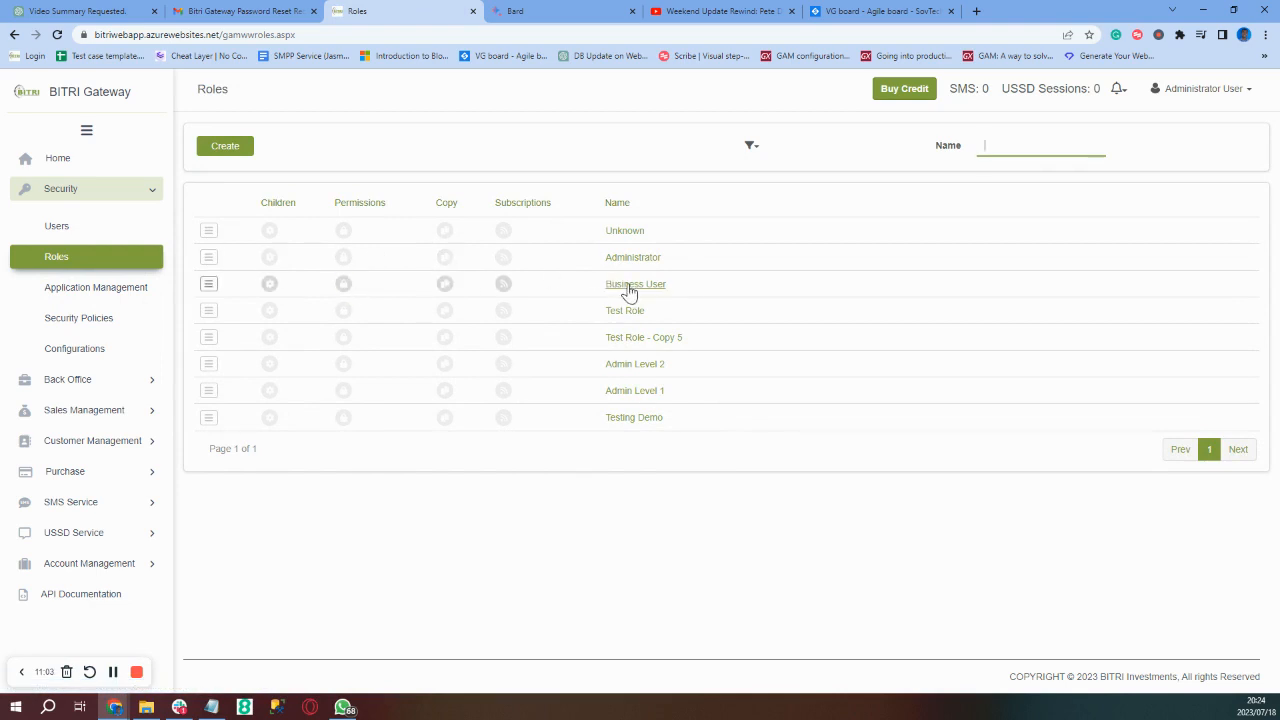
- Show the Business User role's BITRIGateway_2 permissions, an 11-page list with inherited entries
left_click(346, 285)
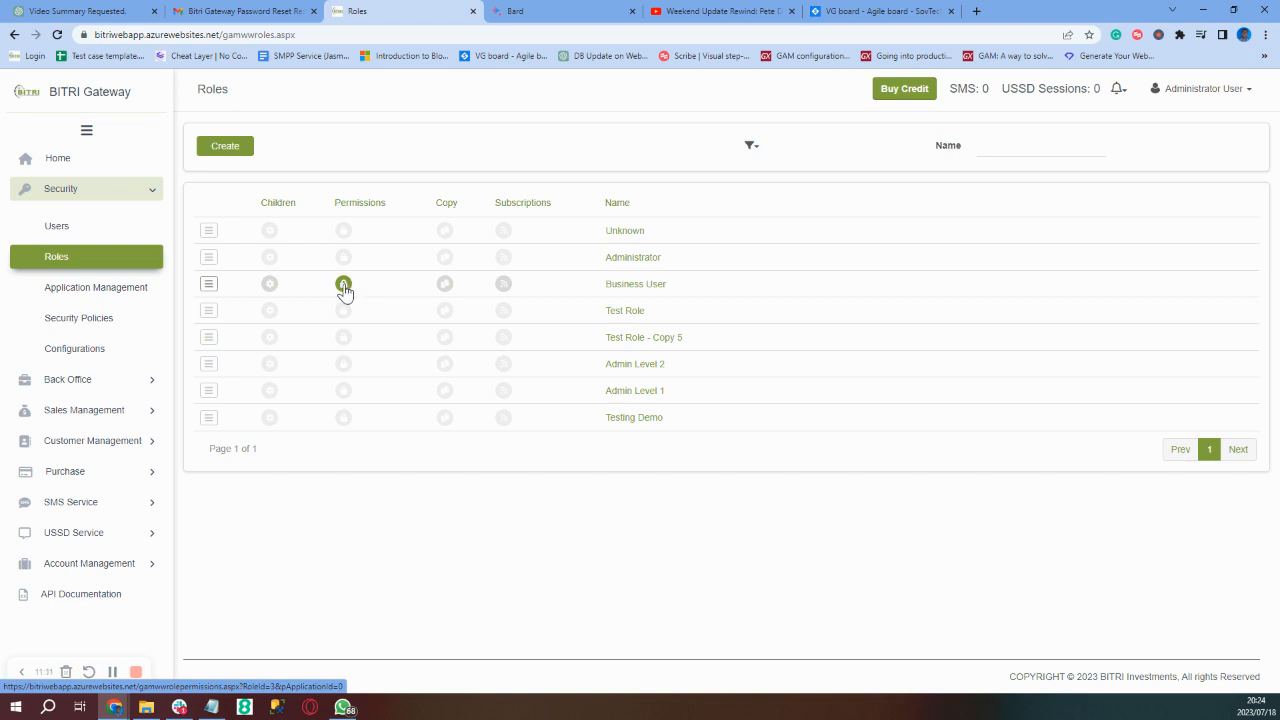
left_click(343, 287)
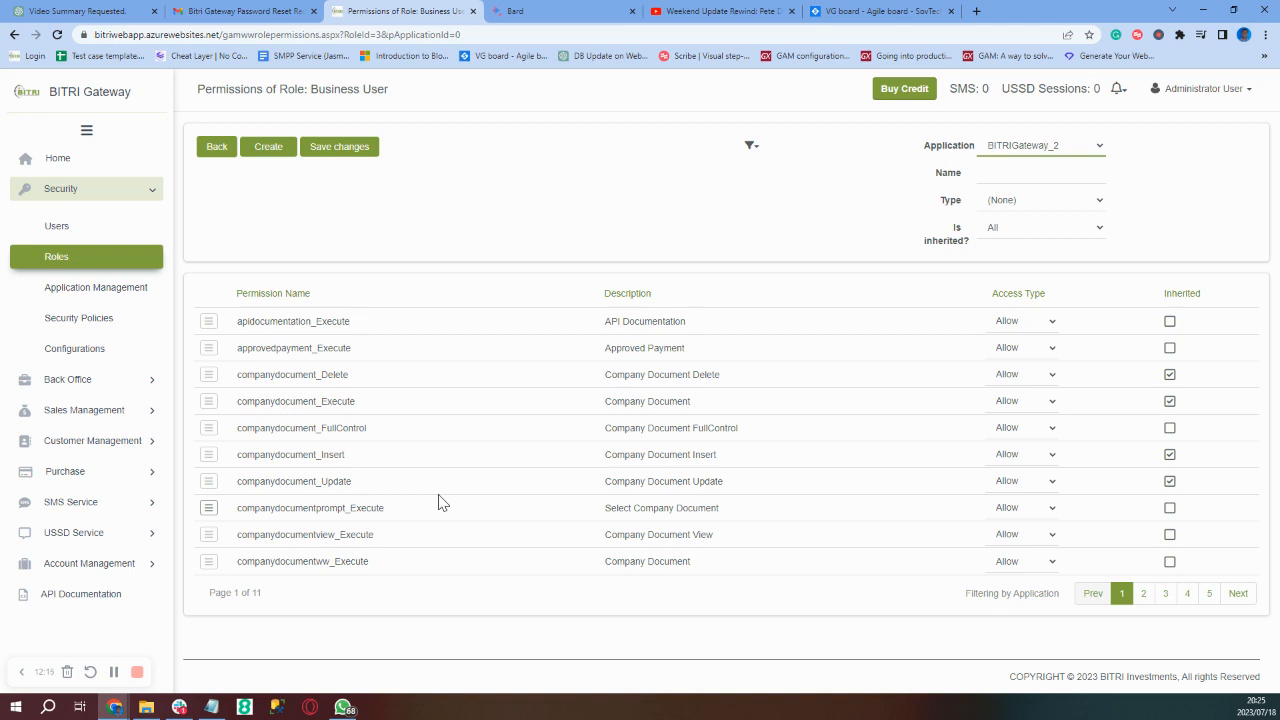
- Open the Menus list for the BITRIGateway_2 application from the registered applications
left_click(100, 290)
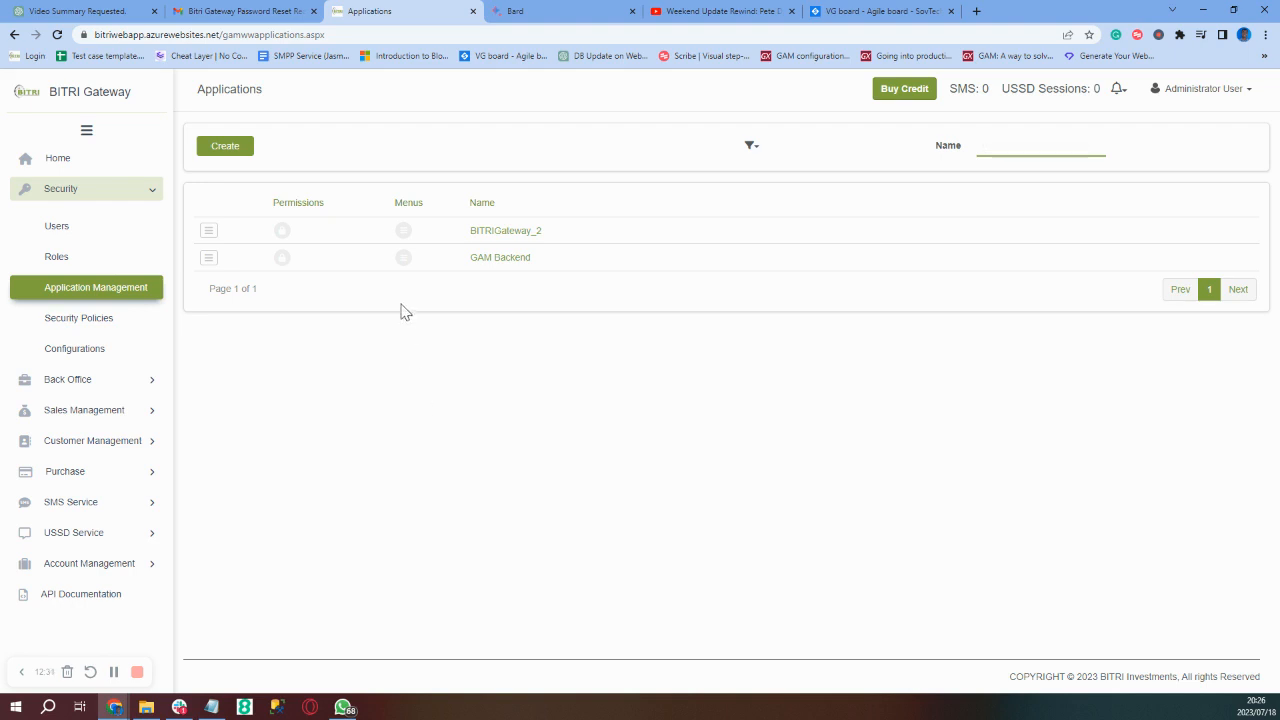
left_click(405, 232)
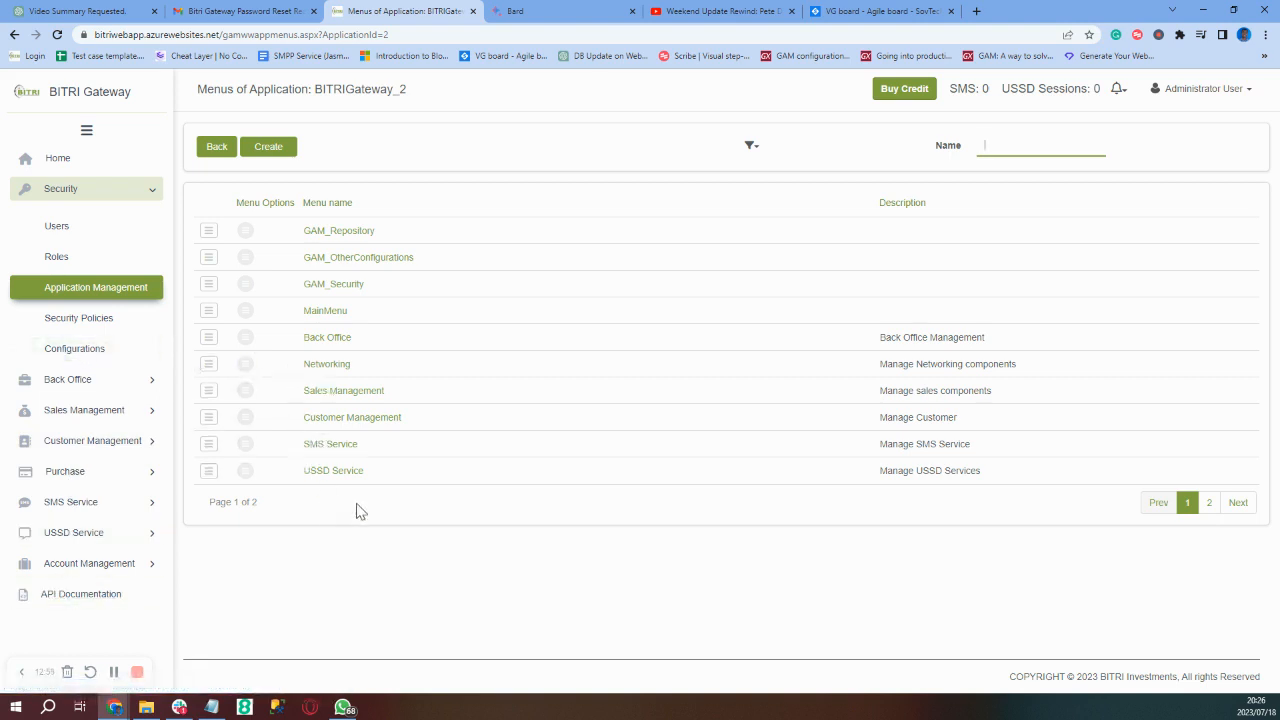
- Page through the menus and open MainMenu's ten options, Home through API Documentation
left_click(1208, 504)
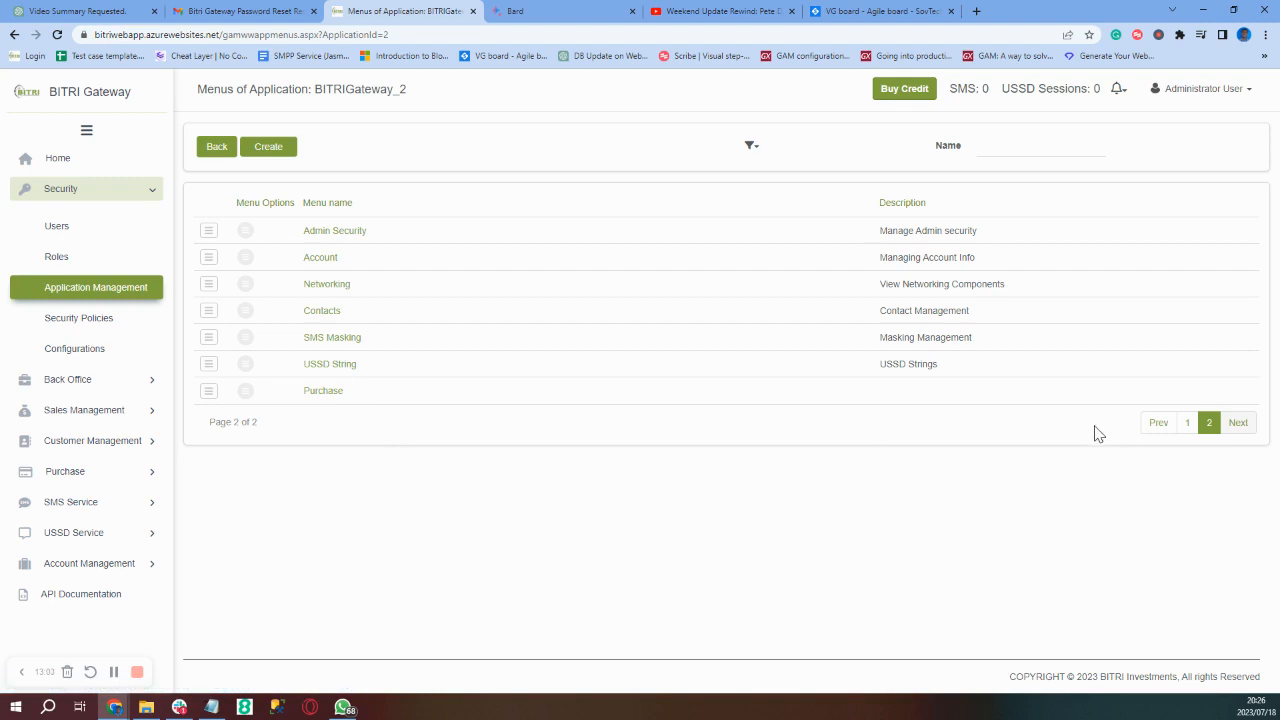
left_click(1190, 428)
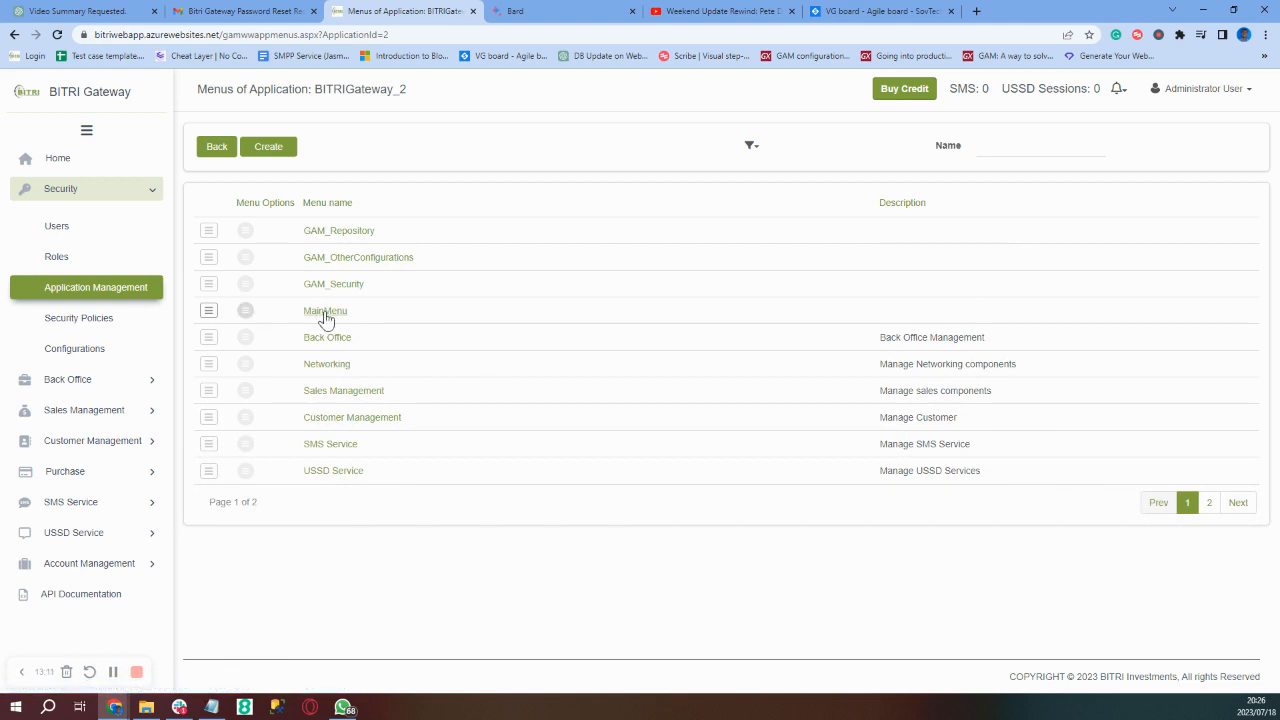
left_click(246, 312)
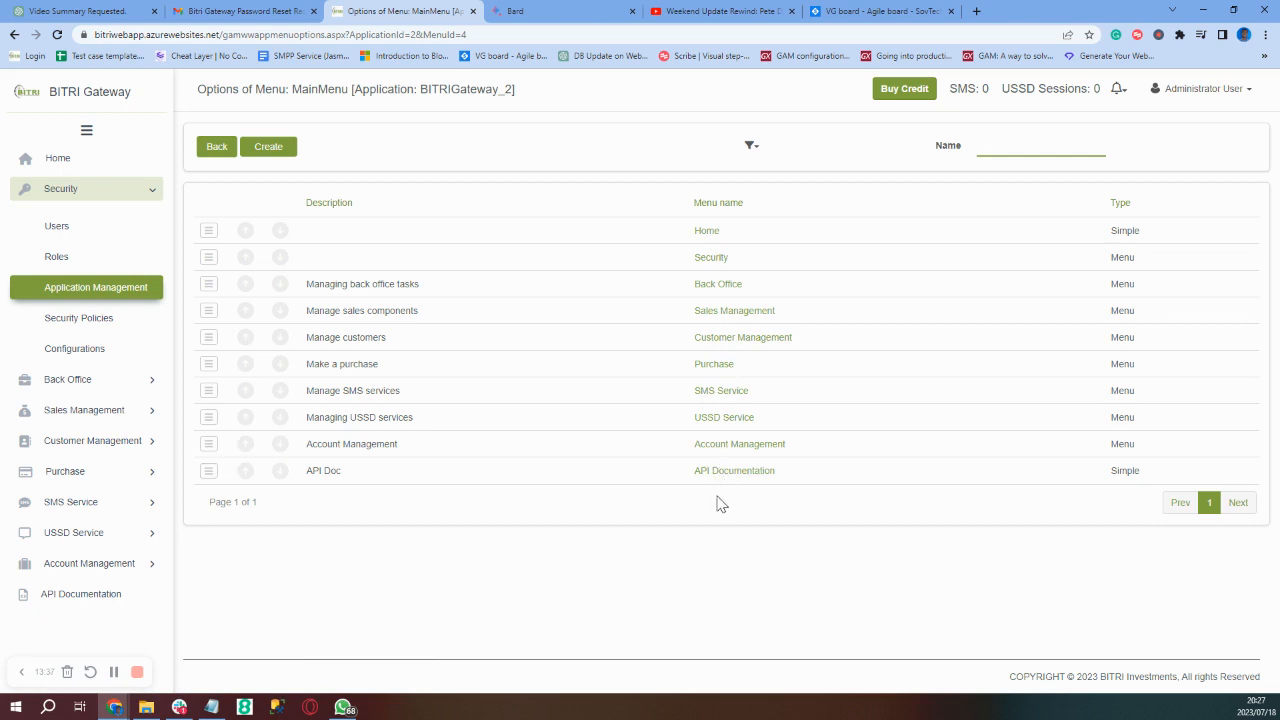
left_click(153, 196)
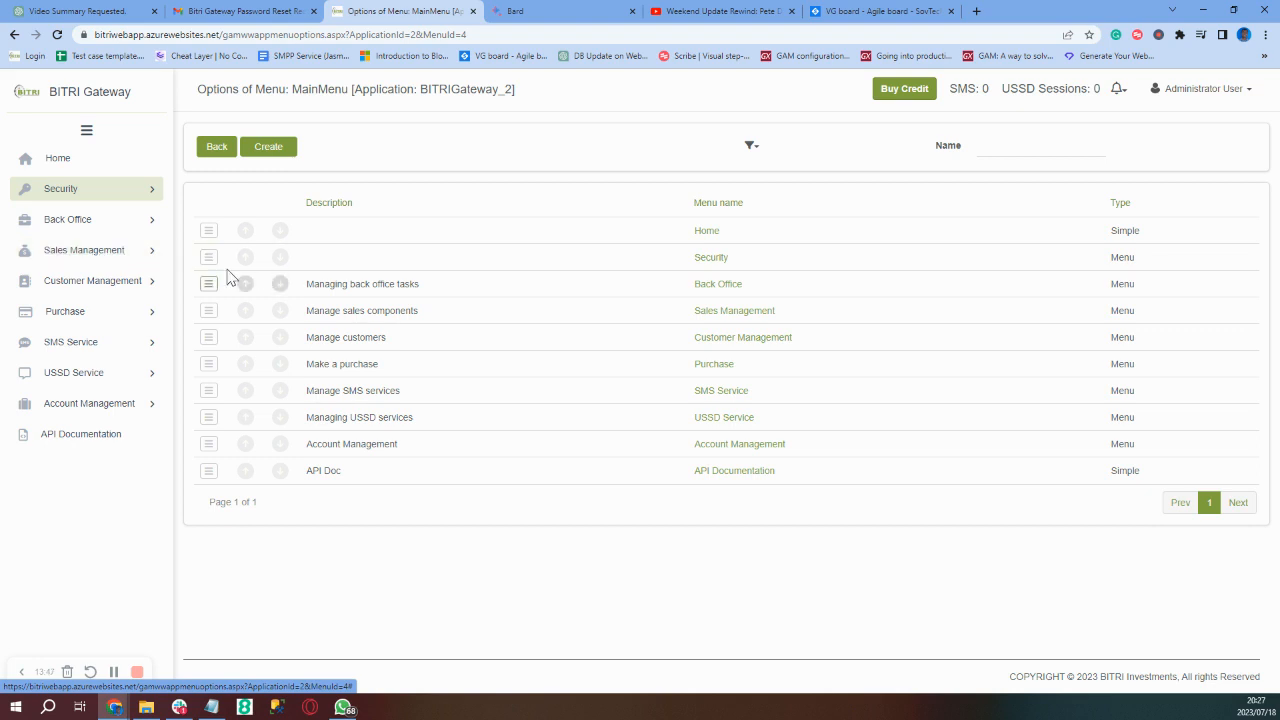
- Start a new MainMenu option with Name 'test' and Description 'test'
left_click(269, 150)
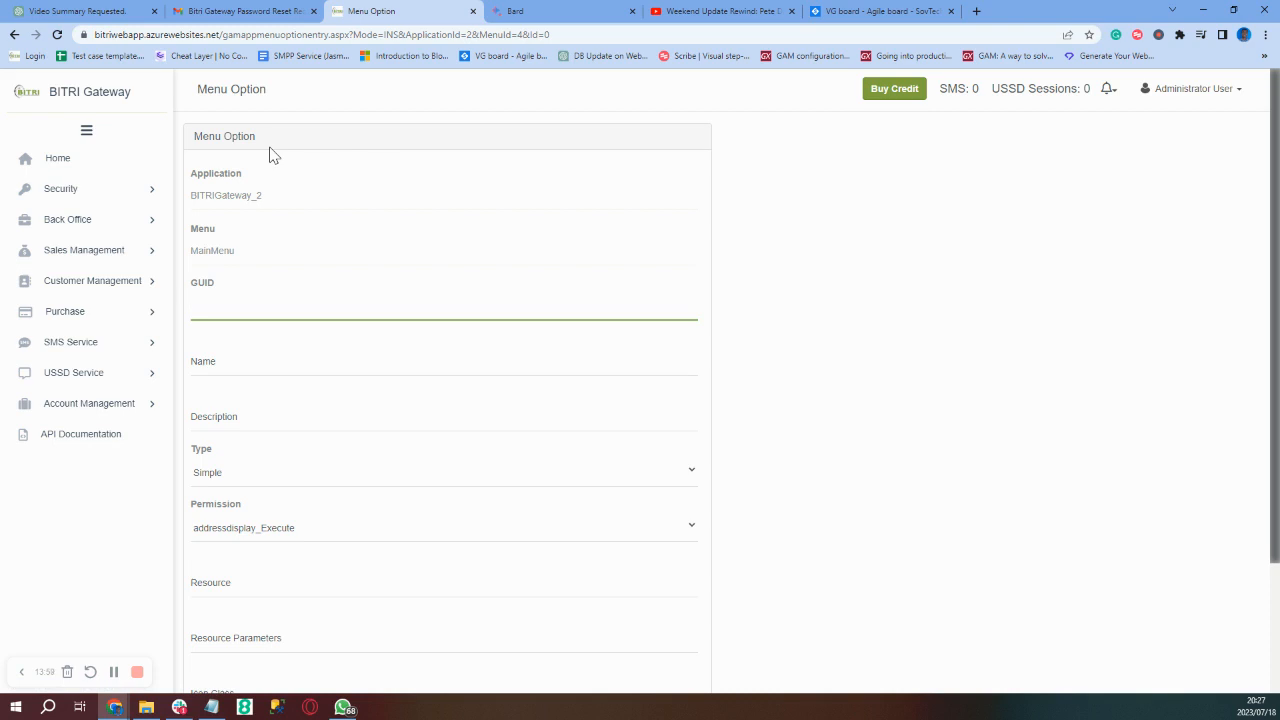
left_click(222, 365)
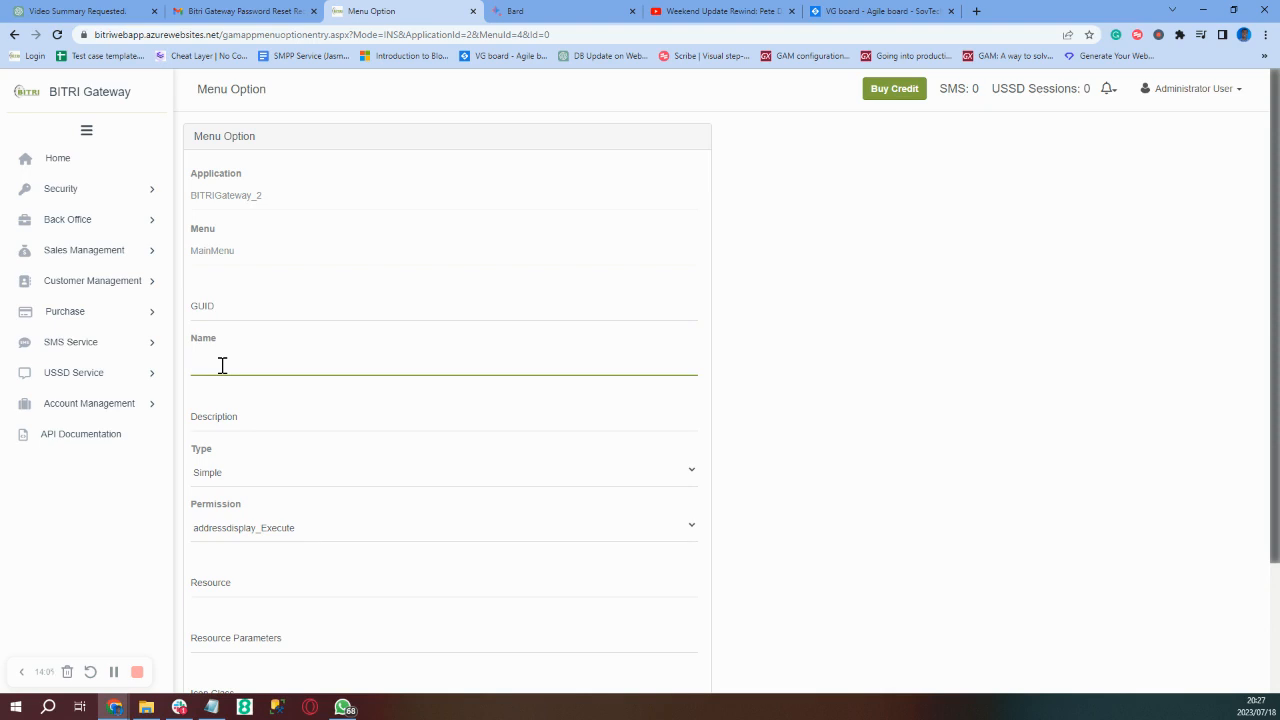
type("test")
left_click(245, 421)
type("test")
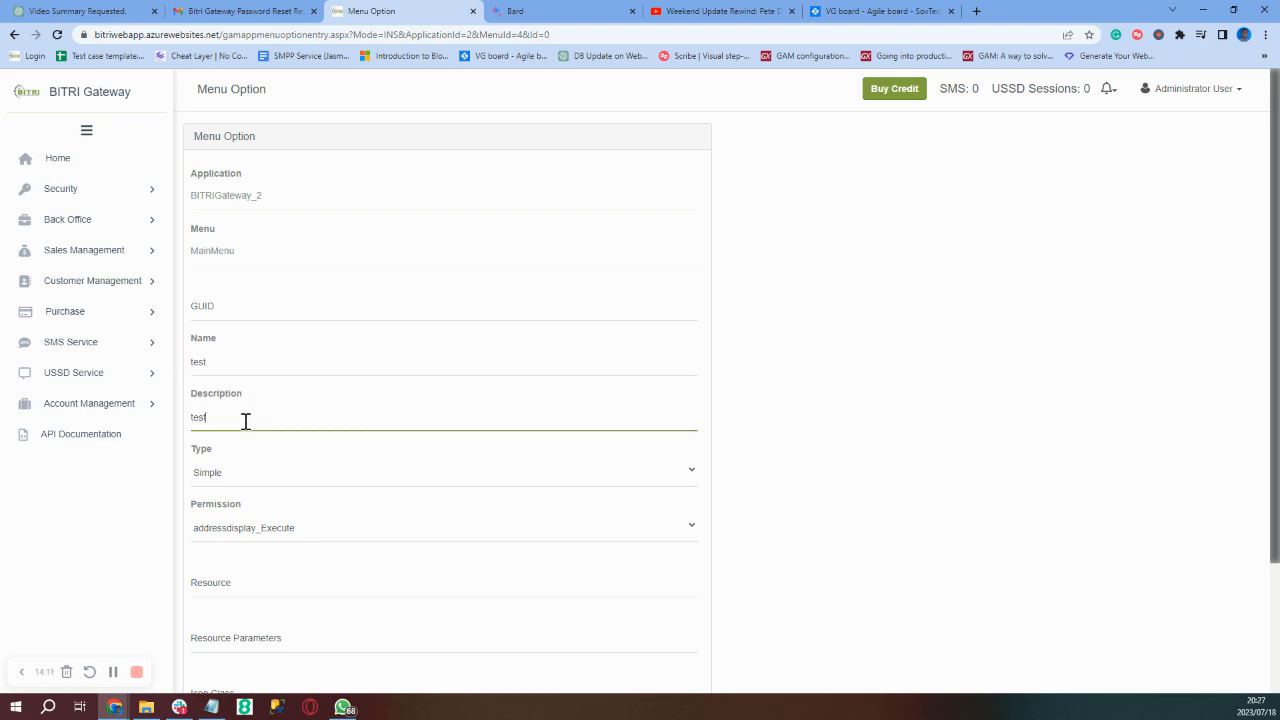
left_click(238, 480)
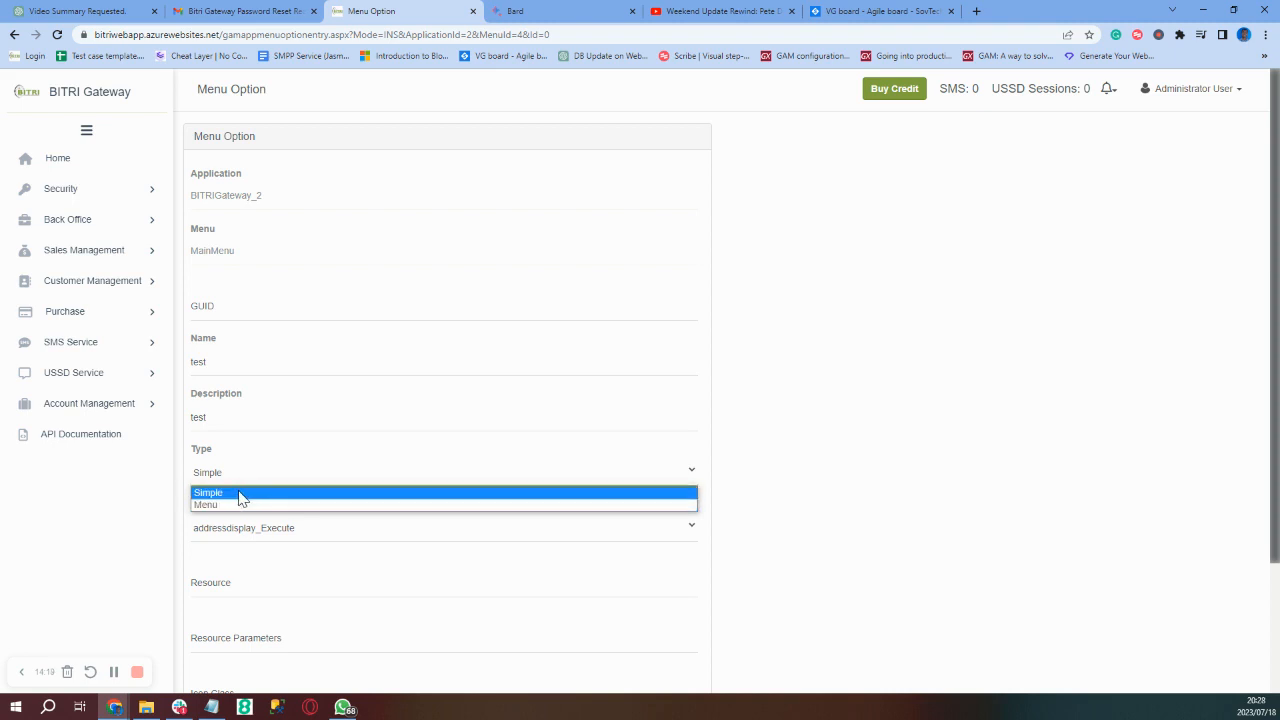
- Keep the test option as Simple type with banksview_Execute permission and confirm it
left_click(240, 493)
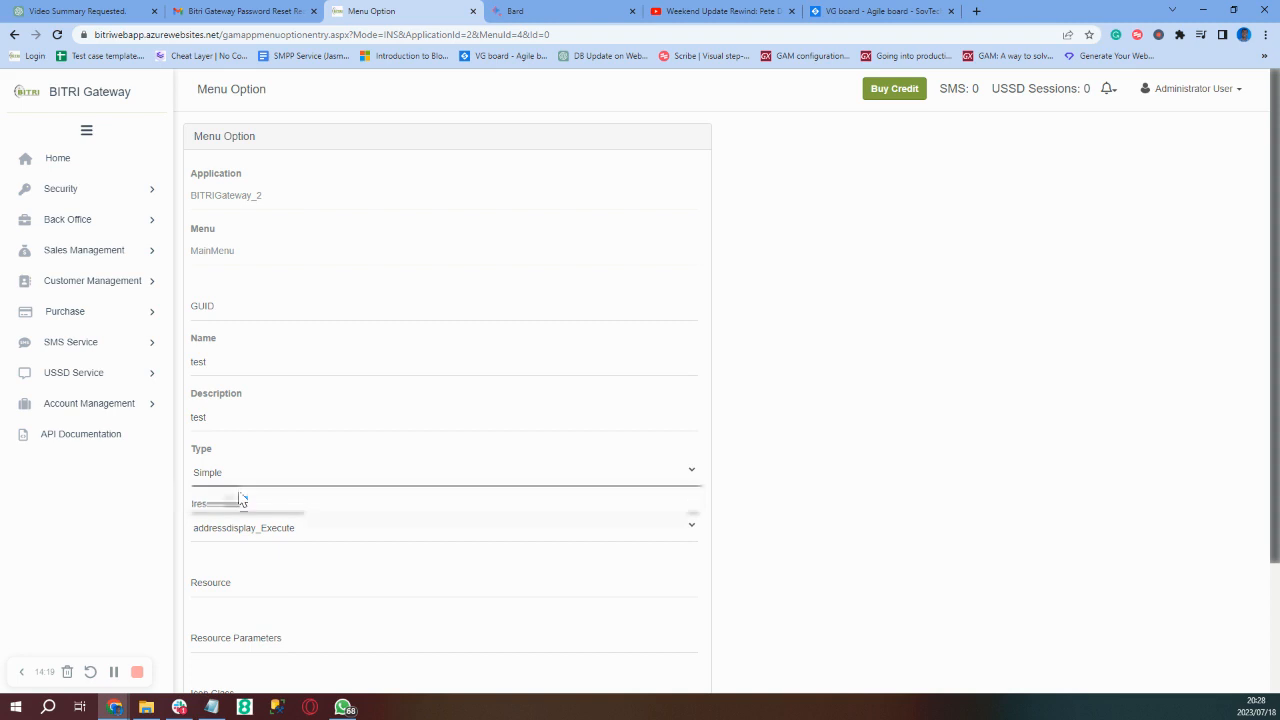
left_click(390, 538)
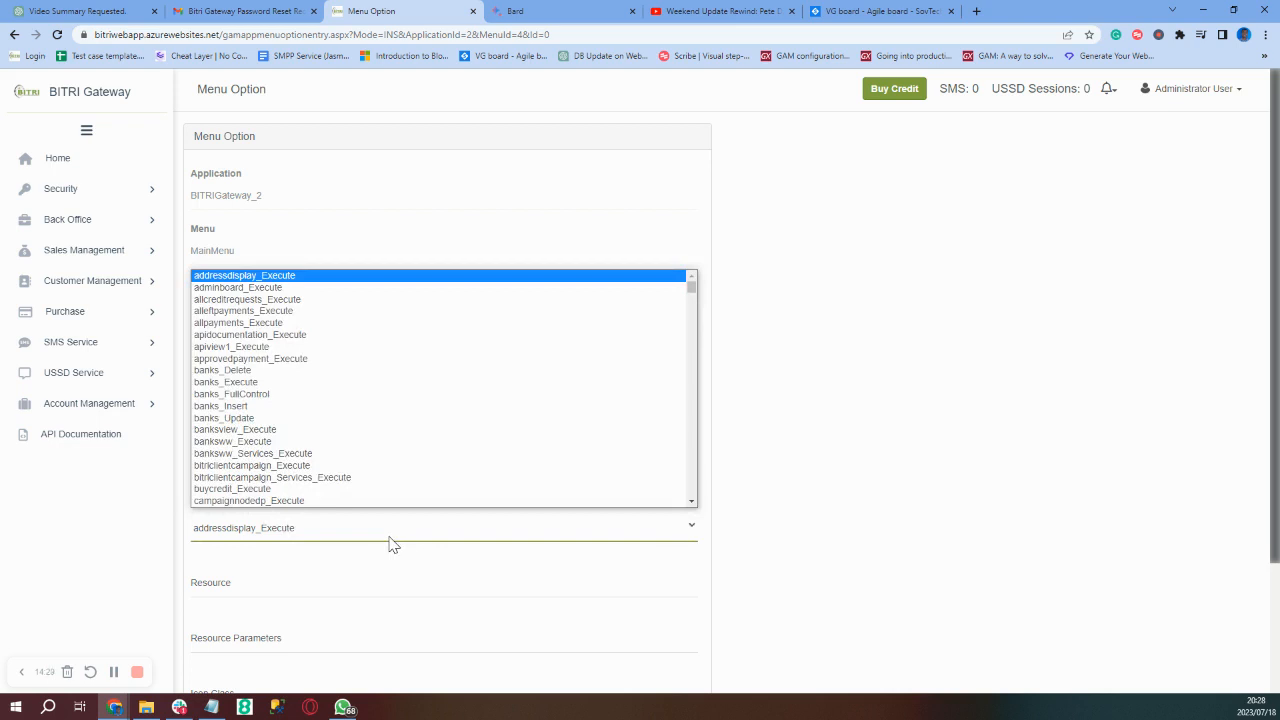
left_click(263, 430)
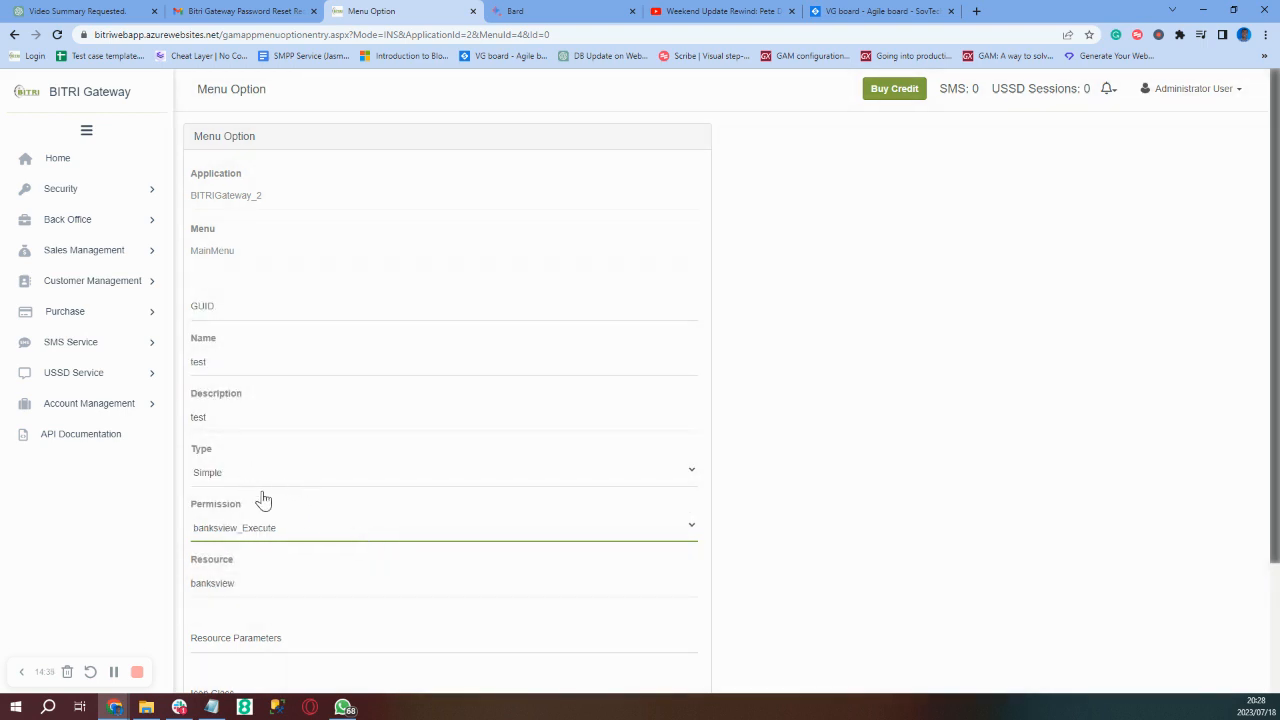
scroll(295, 565, "down", 3)
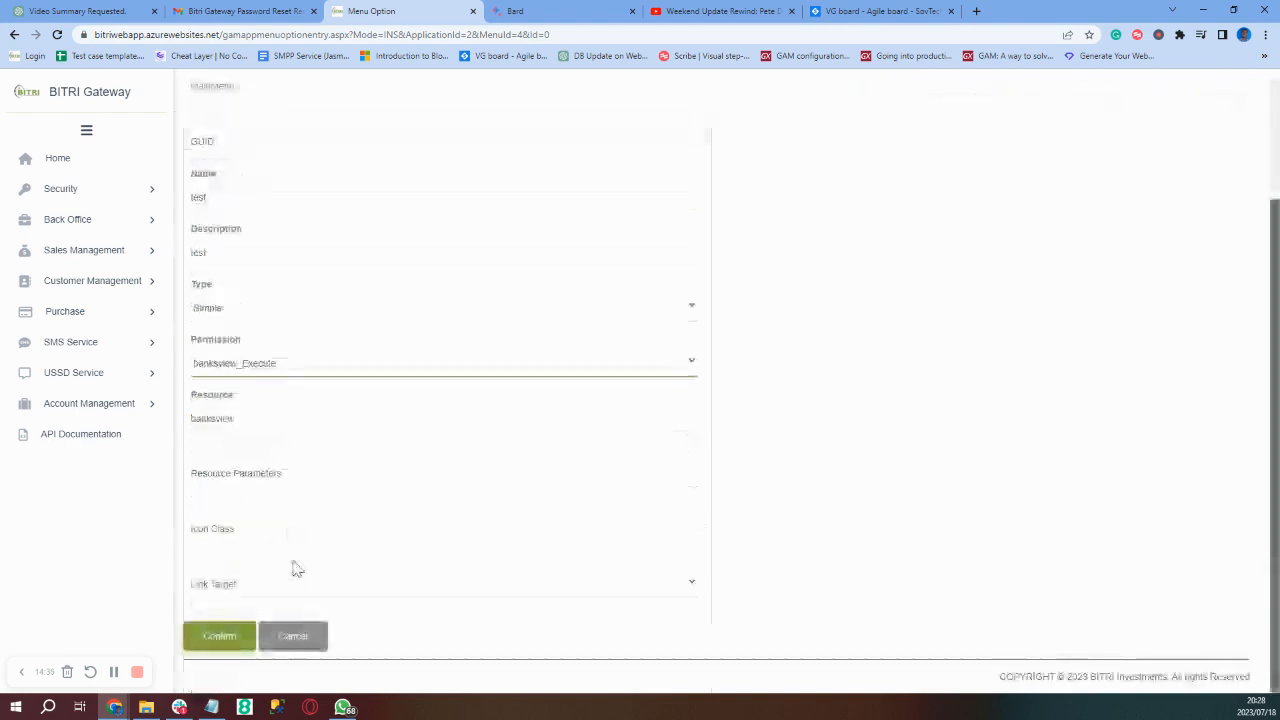
left_click(209, 642)
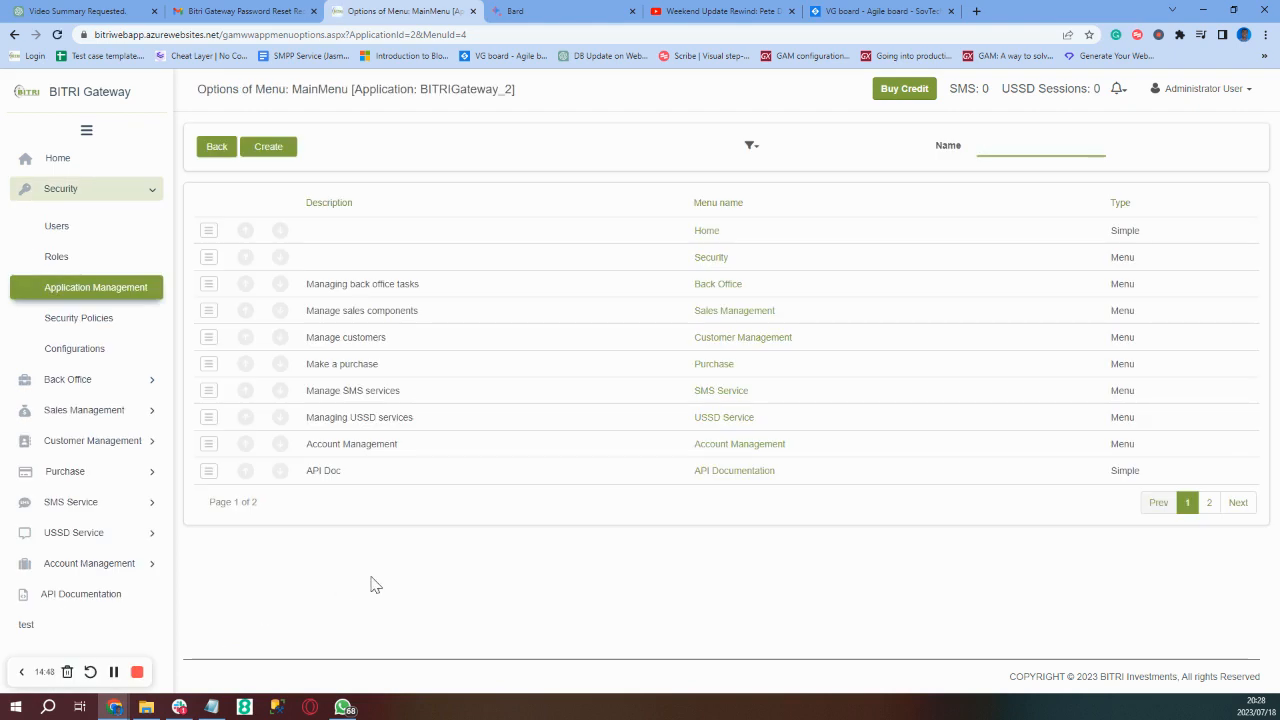
- Open the new test sidebar entry, which shows the banksview page reporting Record not found
left_click(26, 630)
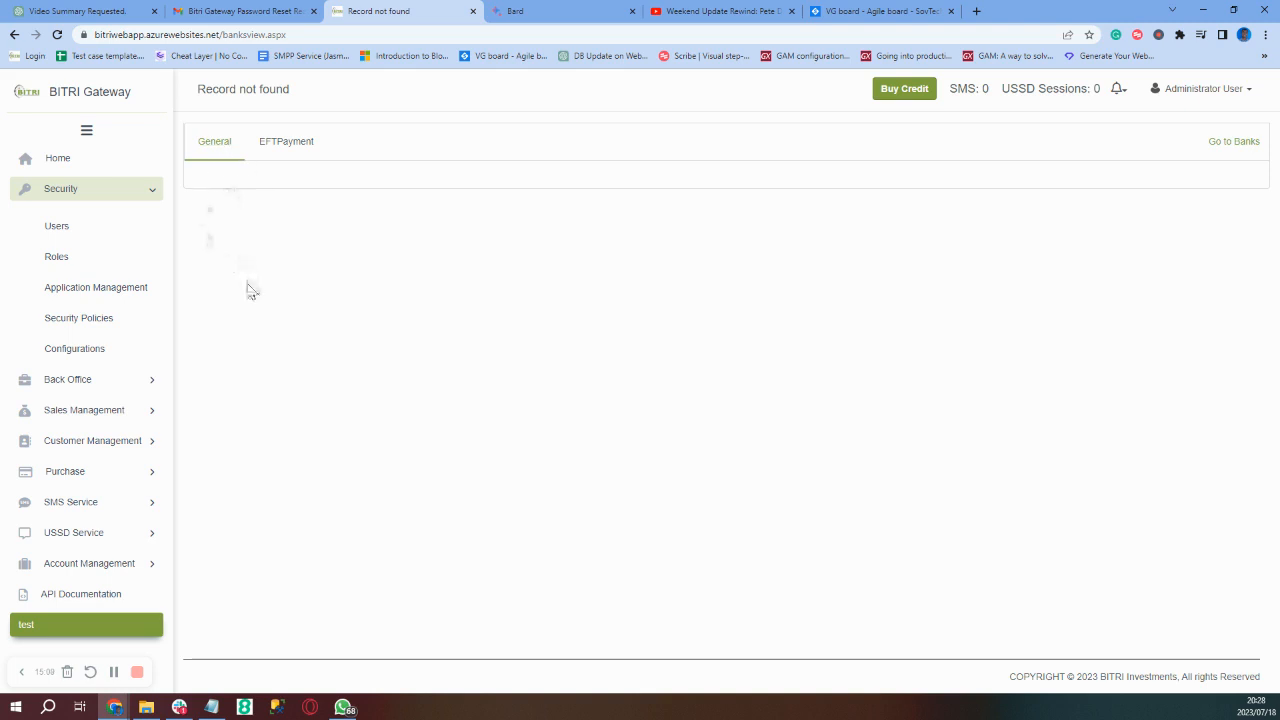
- Switch between the test page's EFTPayment and General tabs, then return to Application Management
left_click(287, 160)
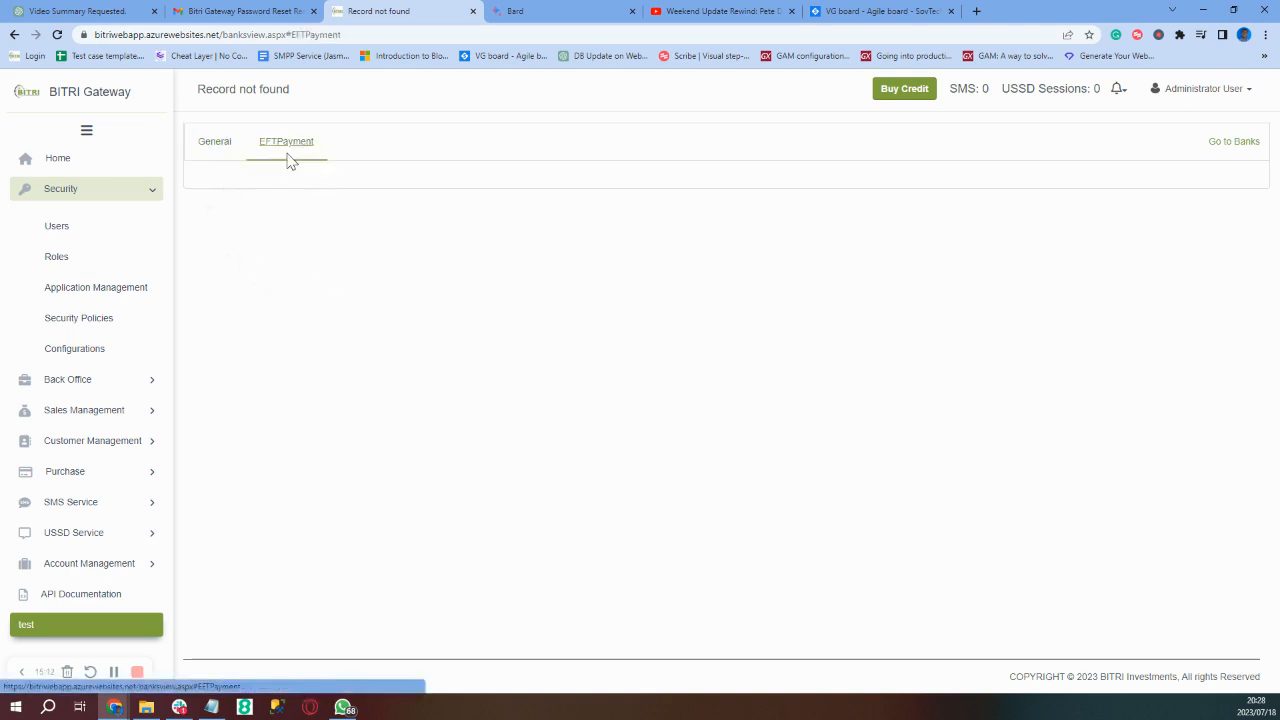
left_click(229, 152)
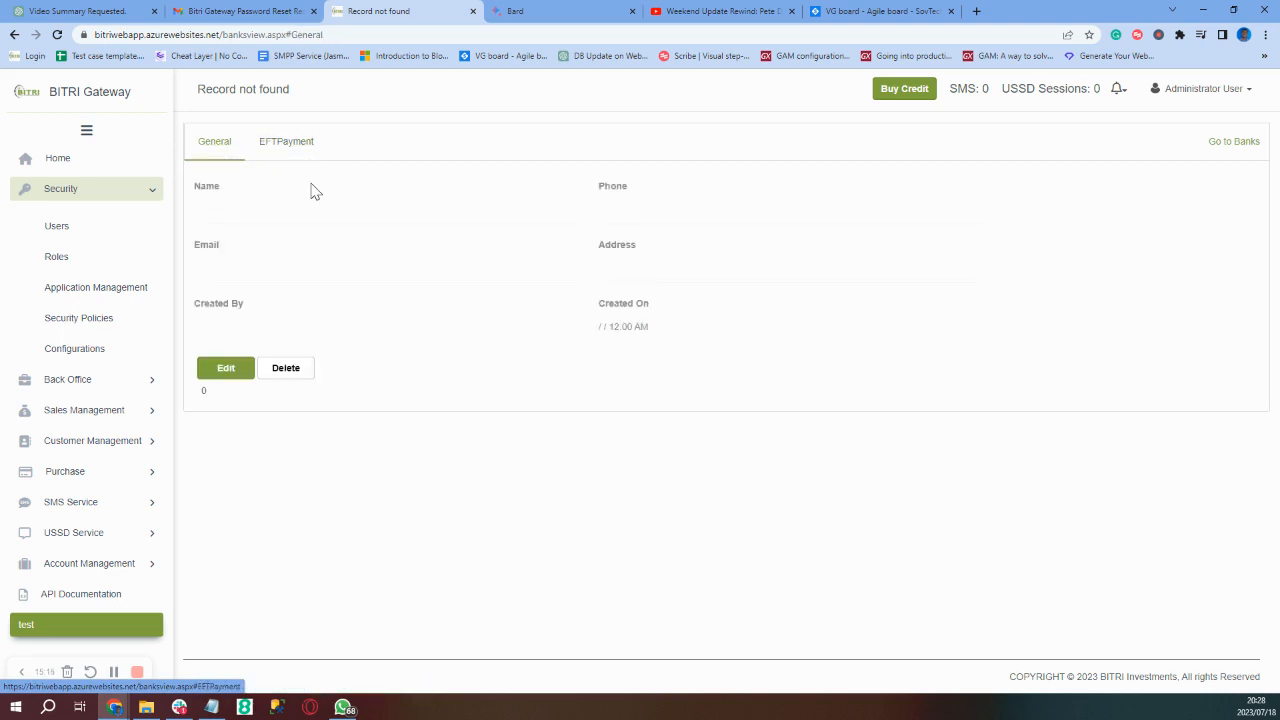
left_click(279, 150)
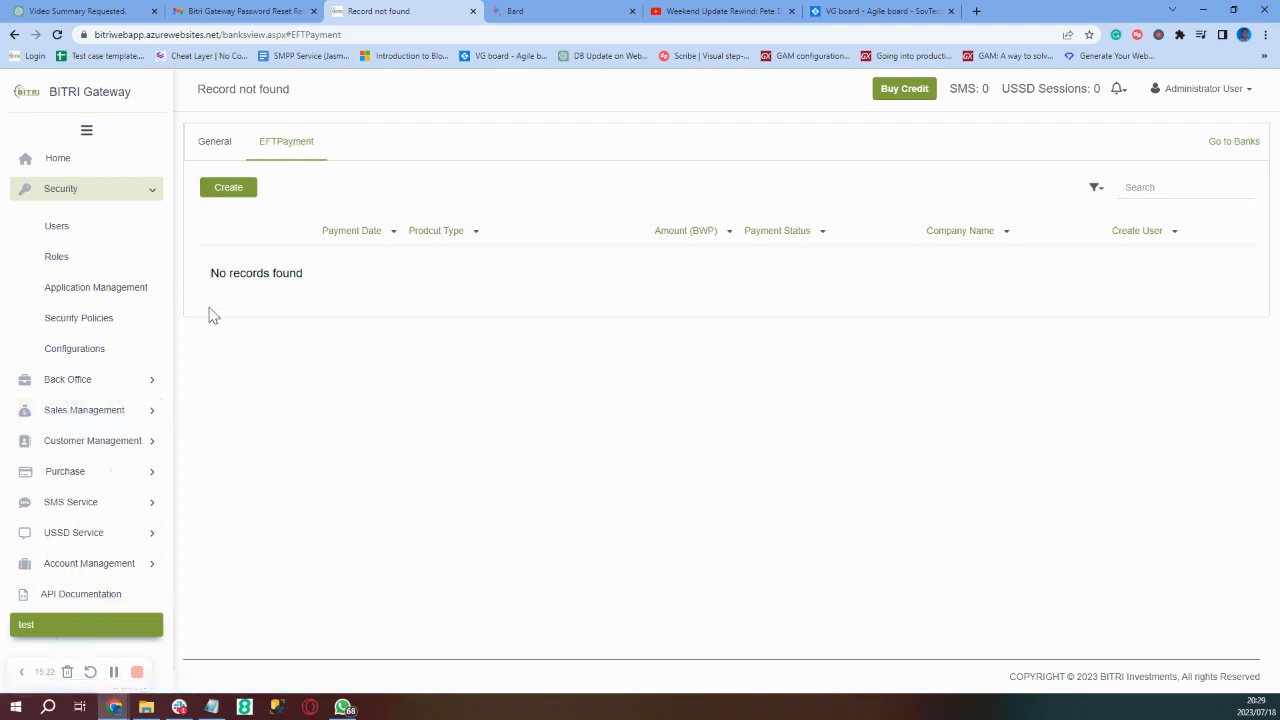
left_click(72, 296)
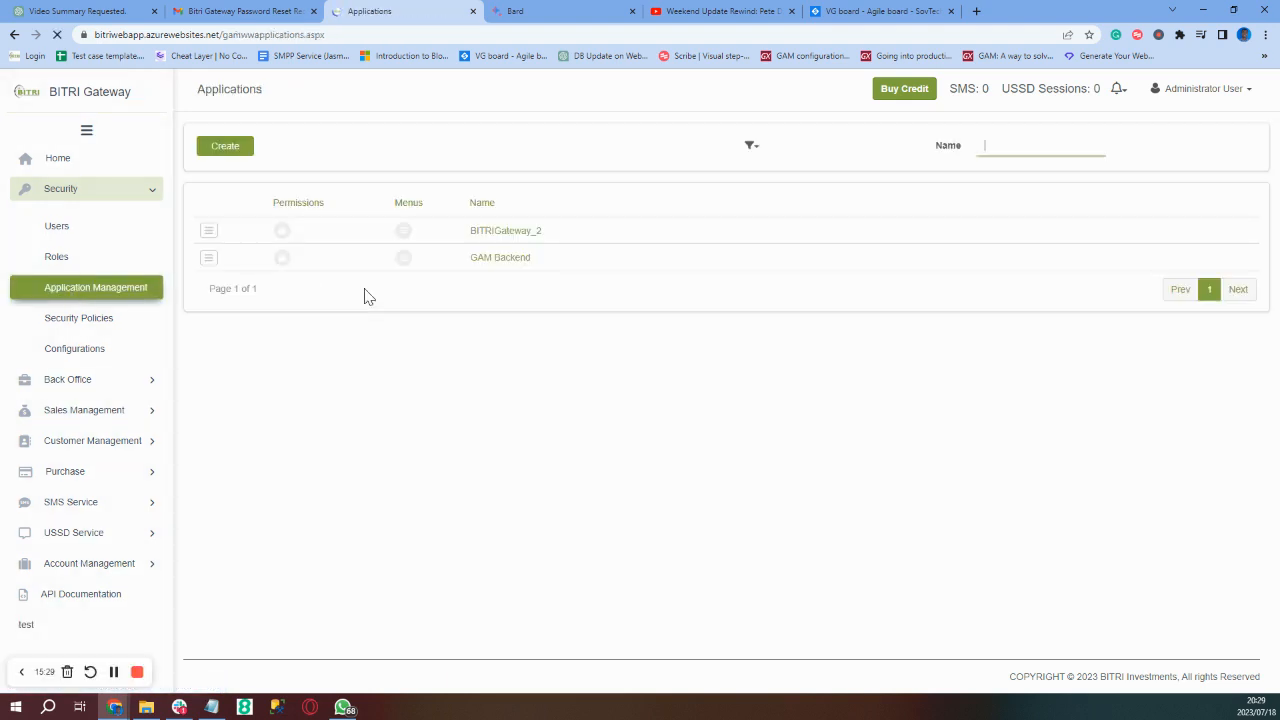
- Create a BITRIGateway_2 menu with Name 'test' and Description 'test'
left_click(401, 240)
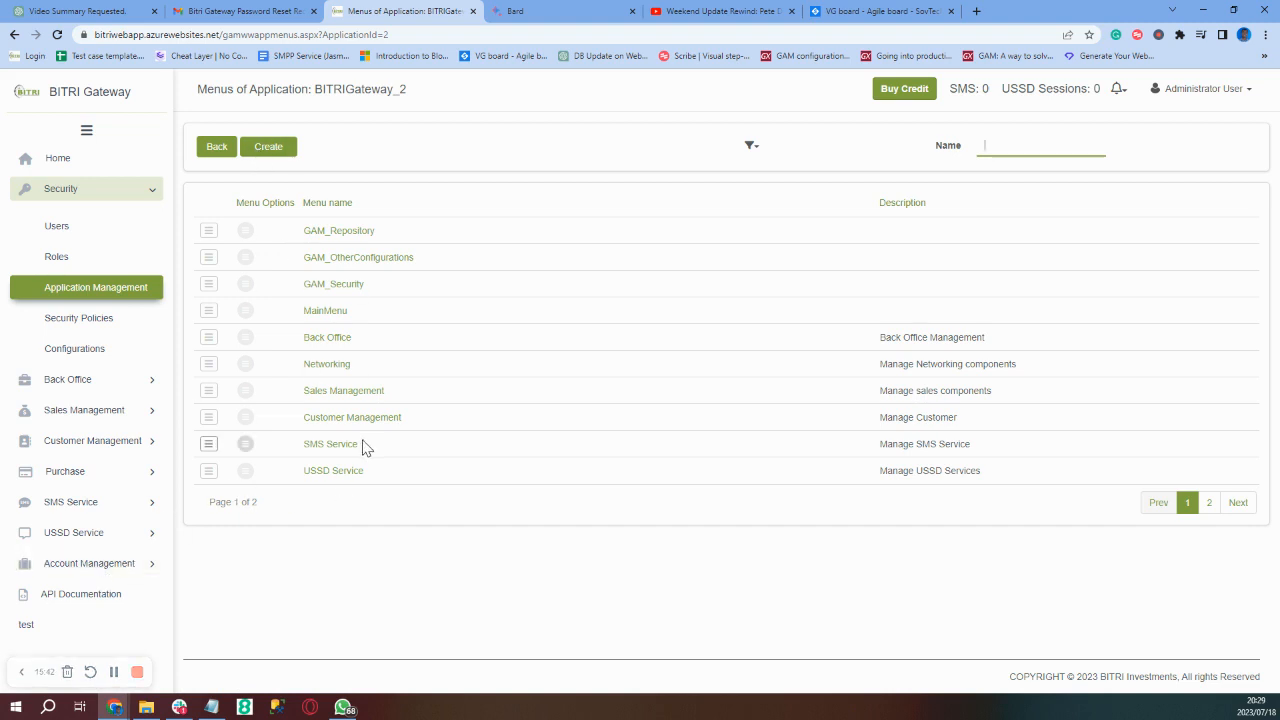
left_click(268, 150)
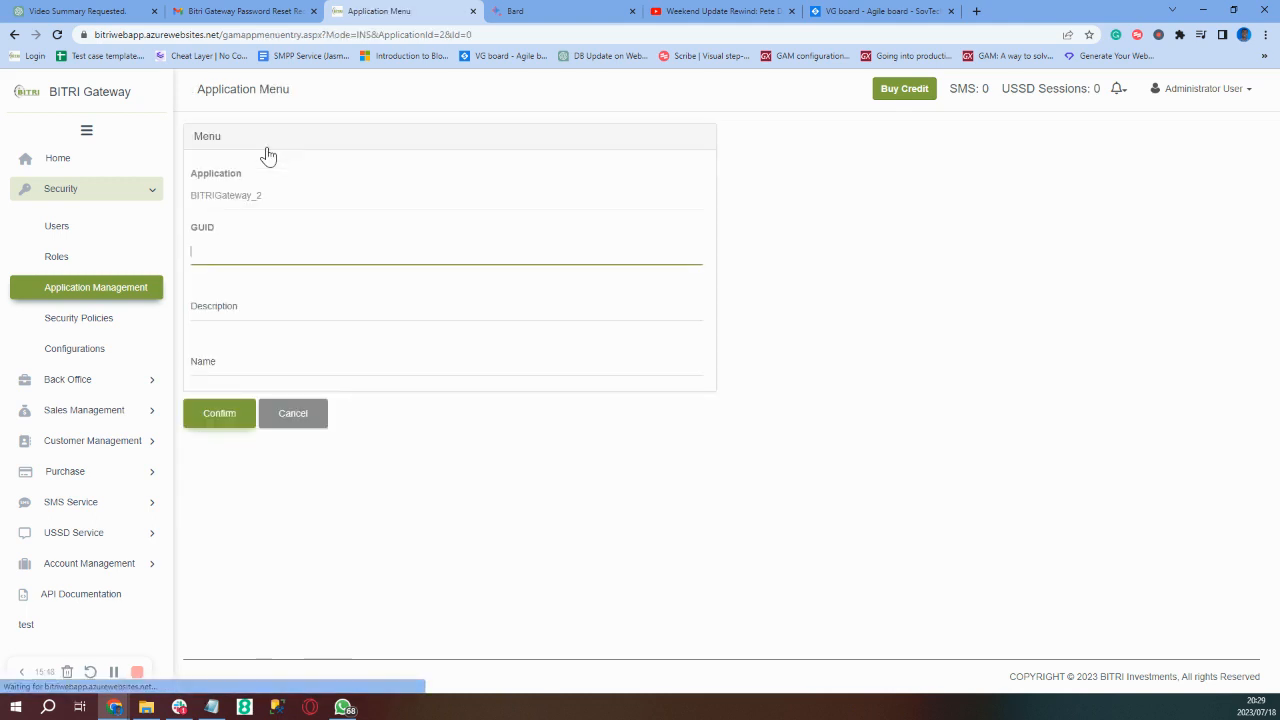
left_click(225, 298)
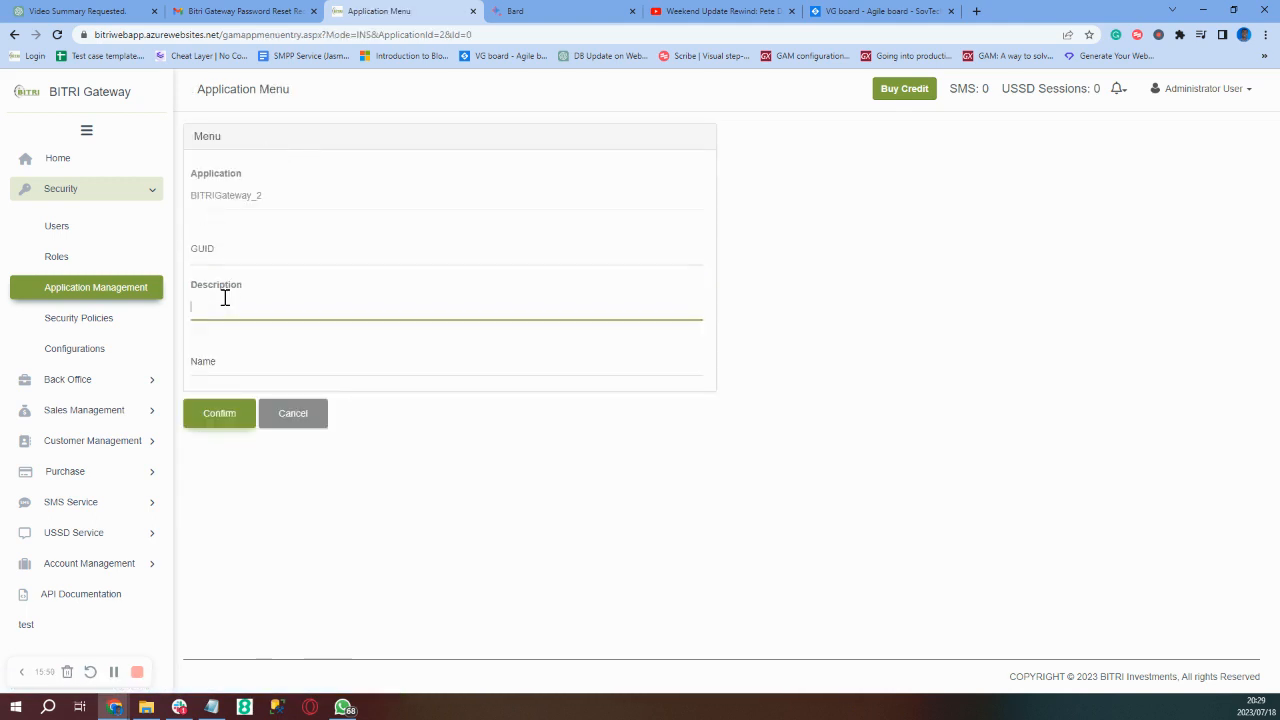
type("test")
left_click(226, 354)
type("test")
left_click(218, 424)
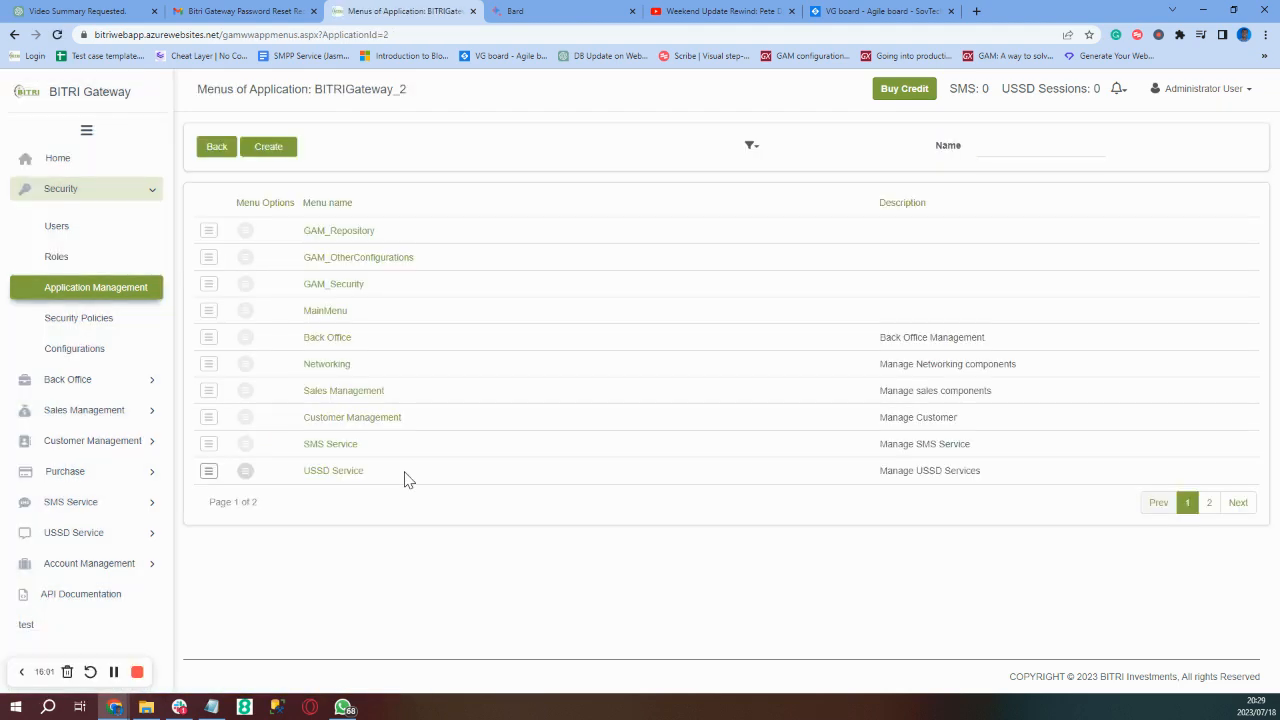
- Start a new option in the test menu with Name and Description 'test 1'
left_click(1208, 505)
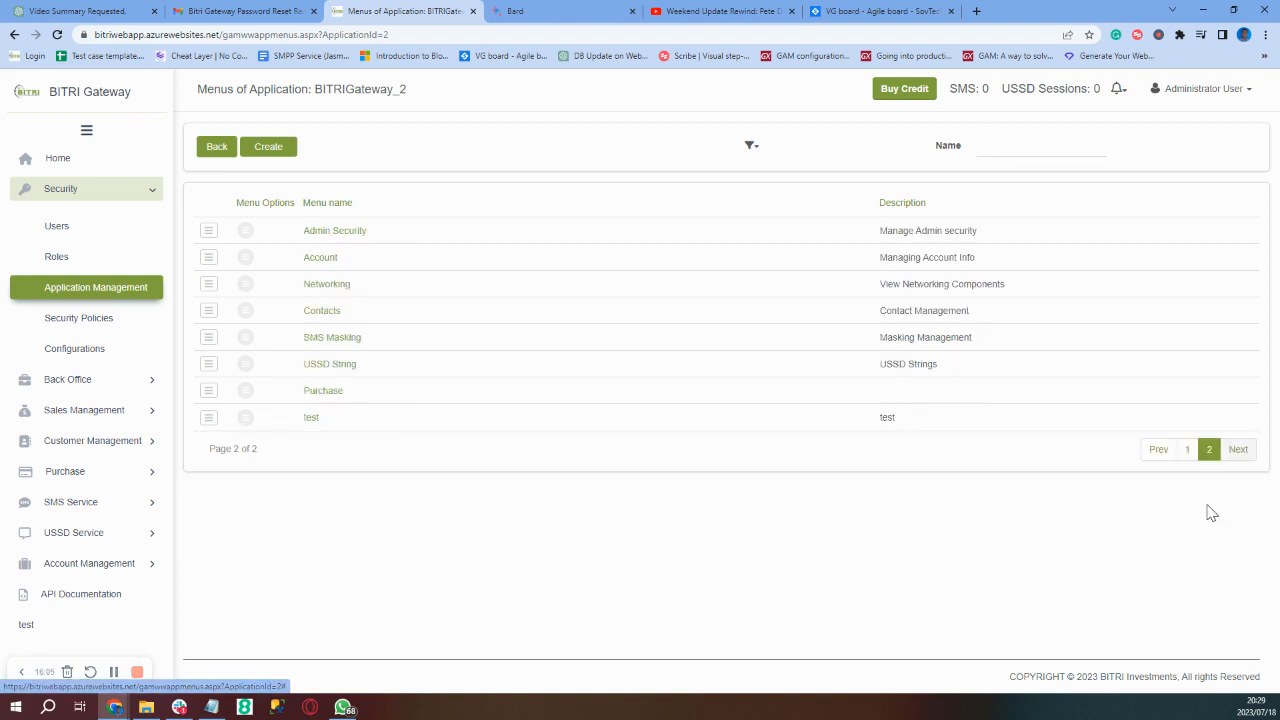
left_click(245, 420)
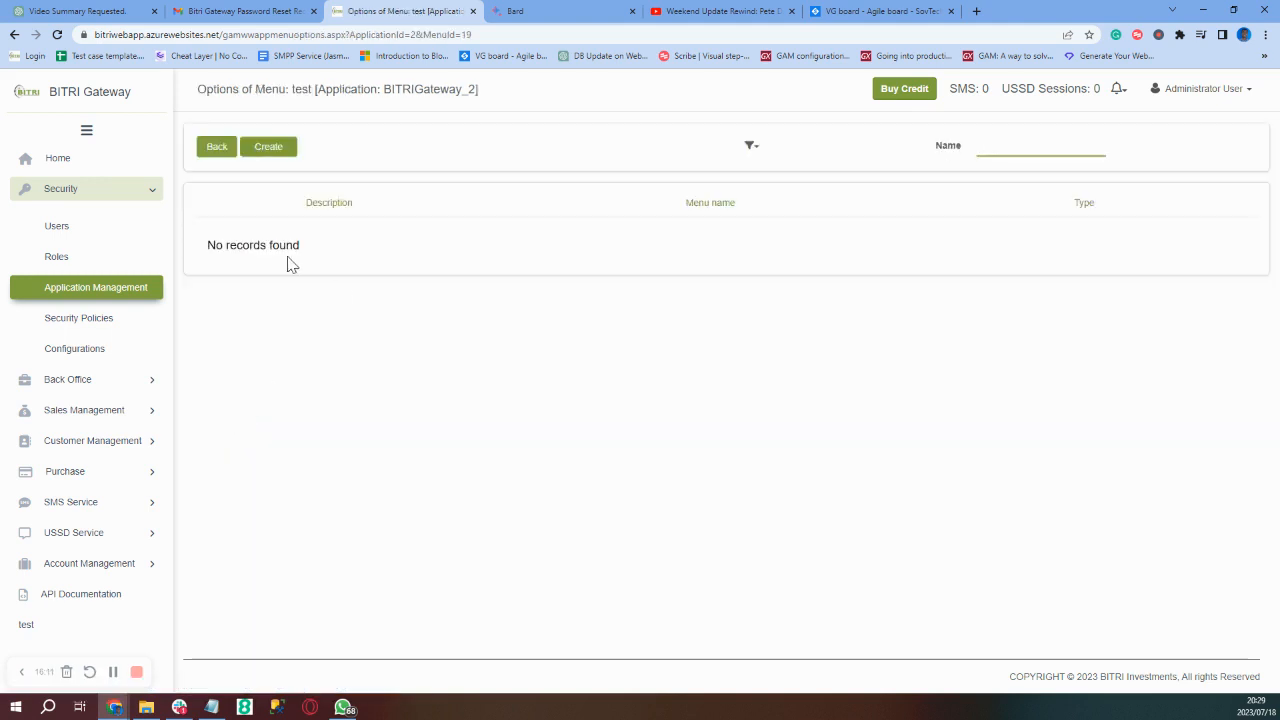
left_click(285, 152)
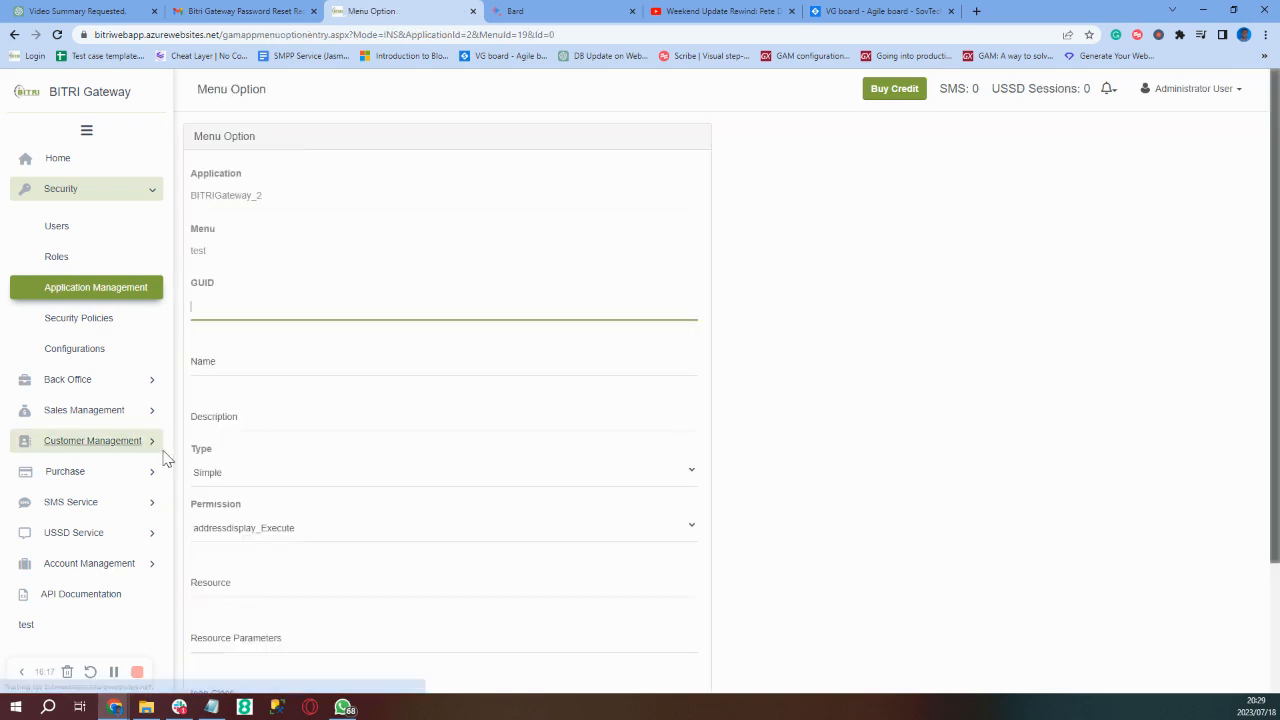
left_click(251, 364)
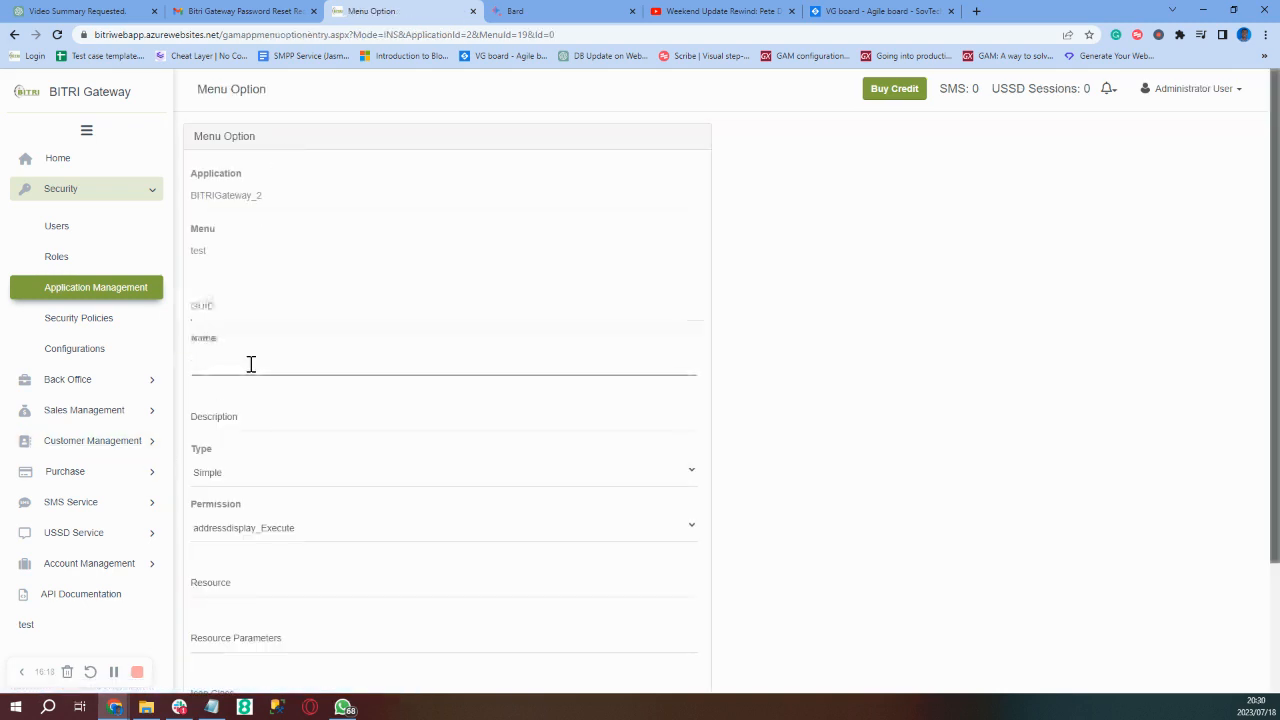
type("test 1")
left_click(310, 423)
type("test ")
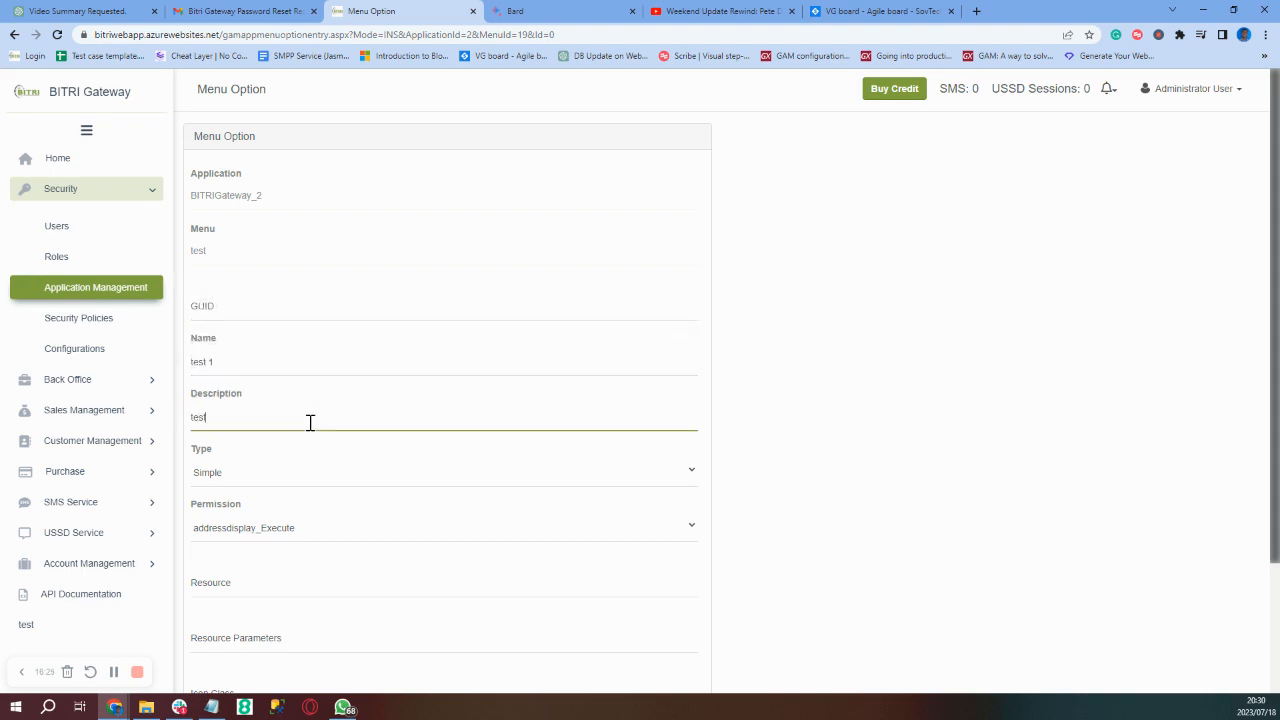
type("1")
- Give the test 1 option the banksww_Execute permission and confirm it
left_click(336, 541)
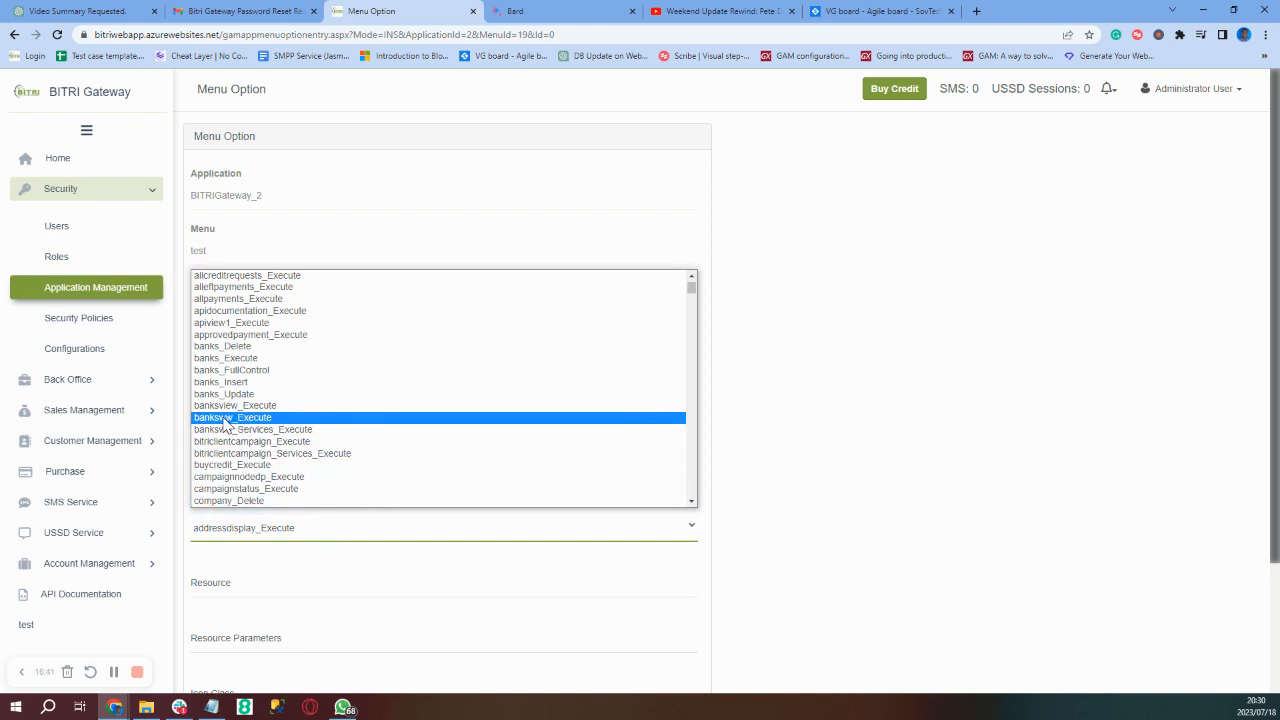
left_click(224, 419)
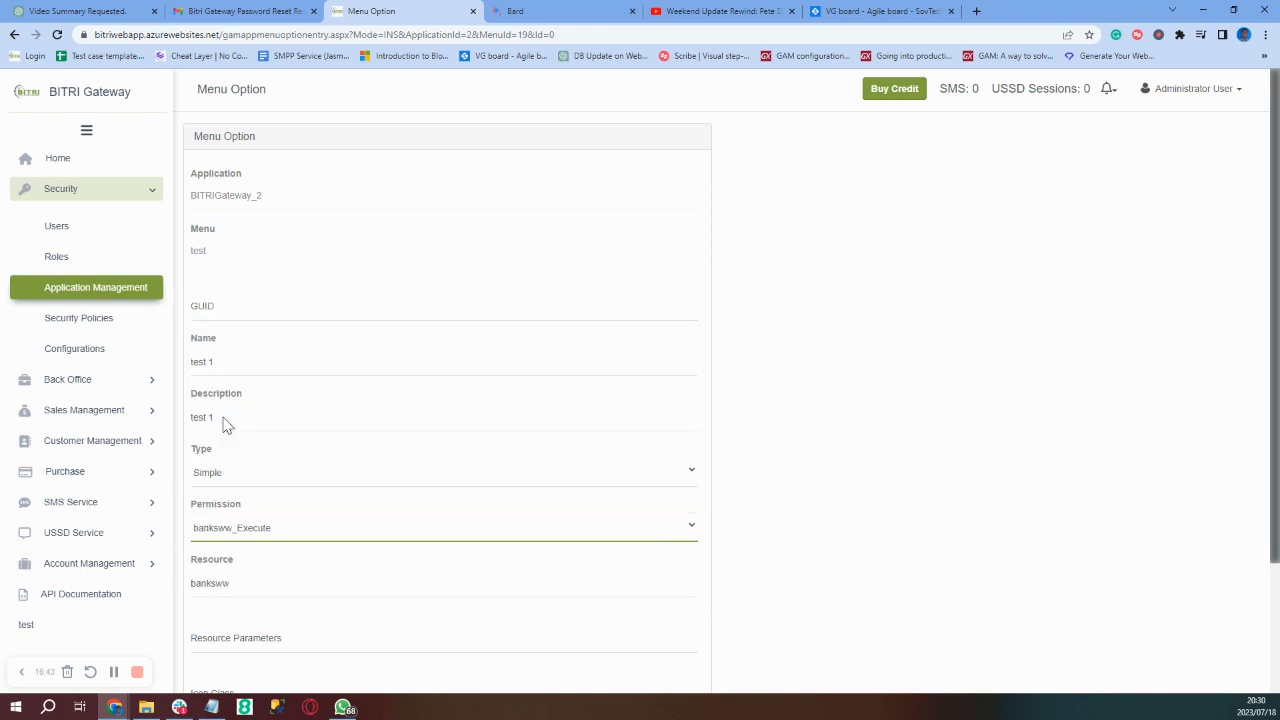
scroll(400, 566, "down", 2)
left_click(217, 636)
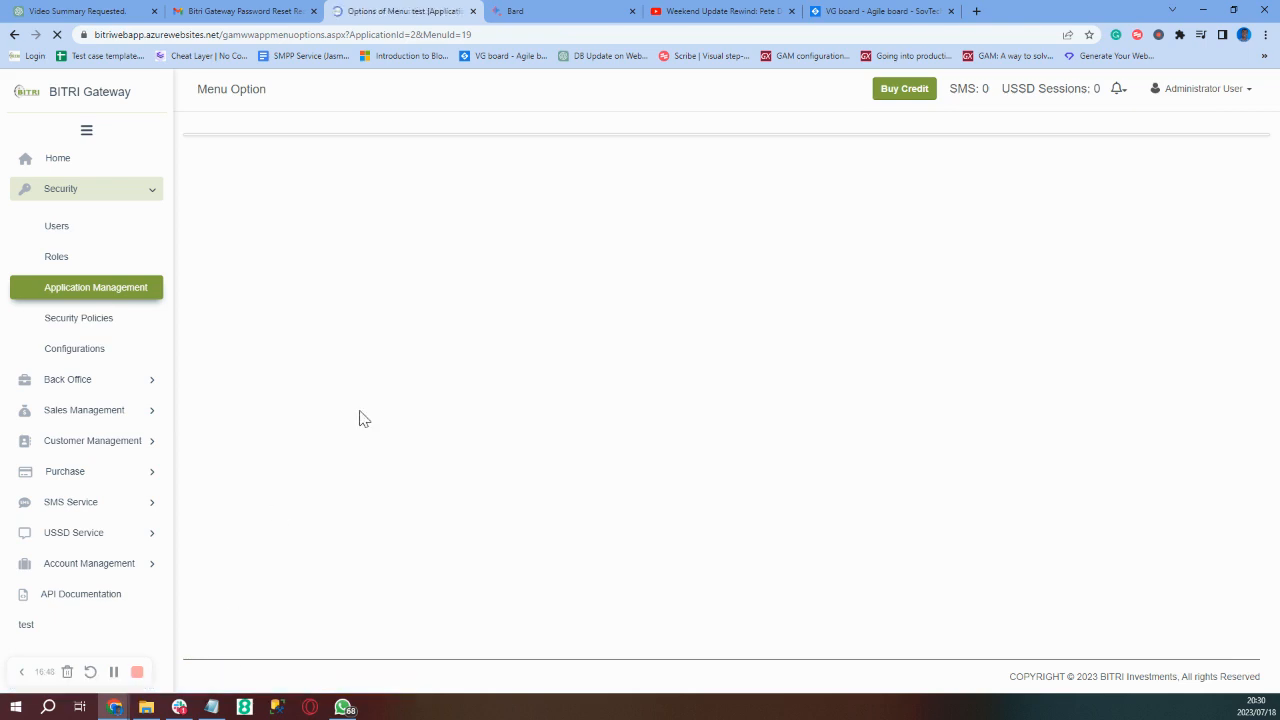
right_click(273, 161)
left_click(255, 148)
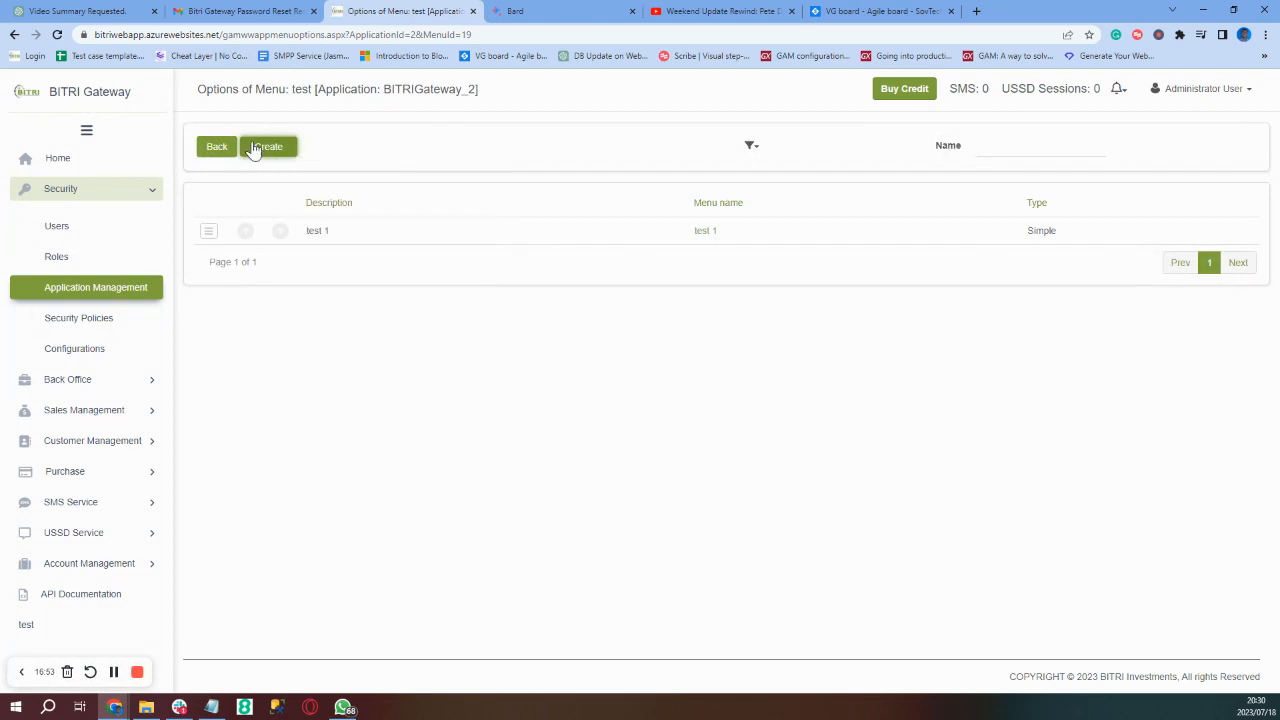
- Start a second test-menu option named test 2 with Description 'Test 2'
left_click(255, 148)
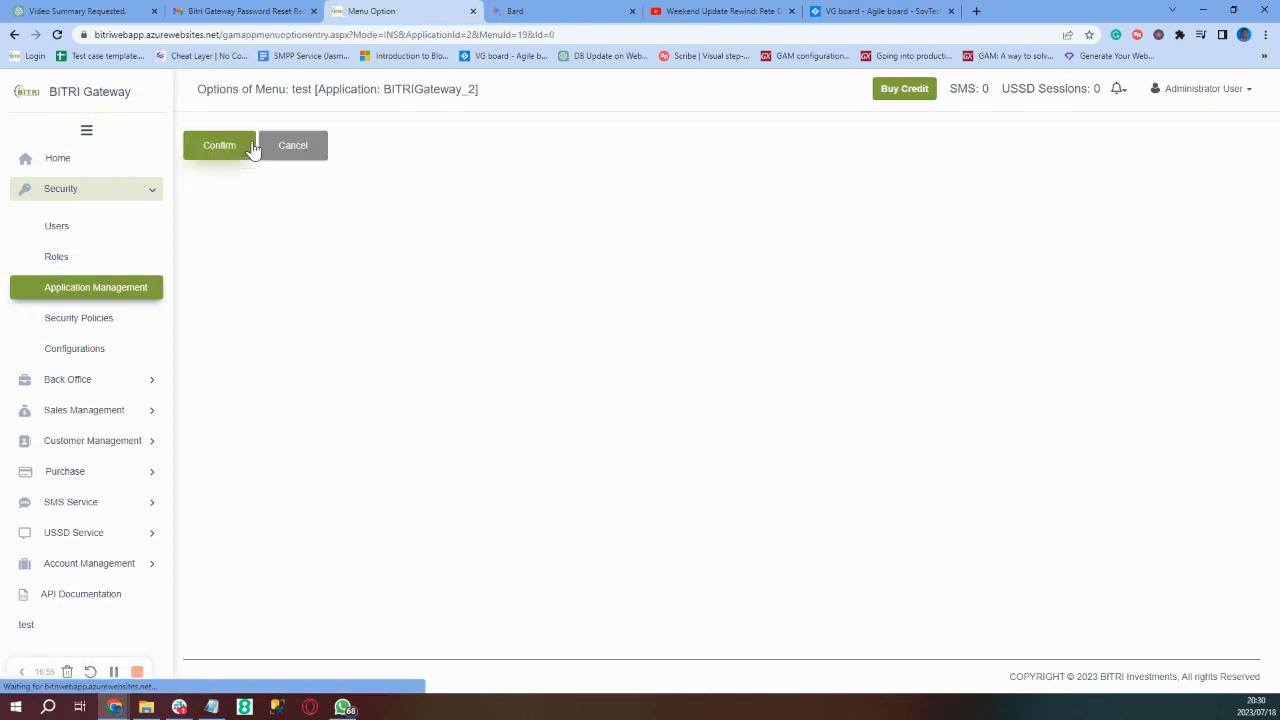
left_click(238, 363)
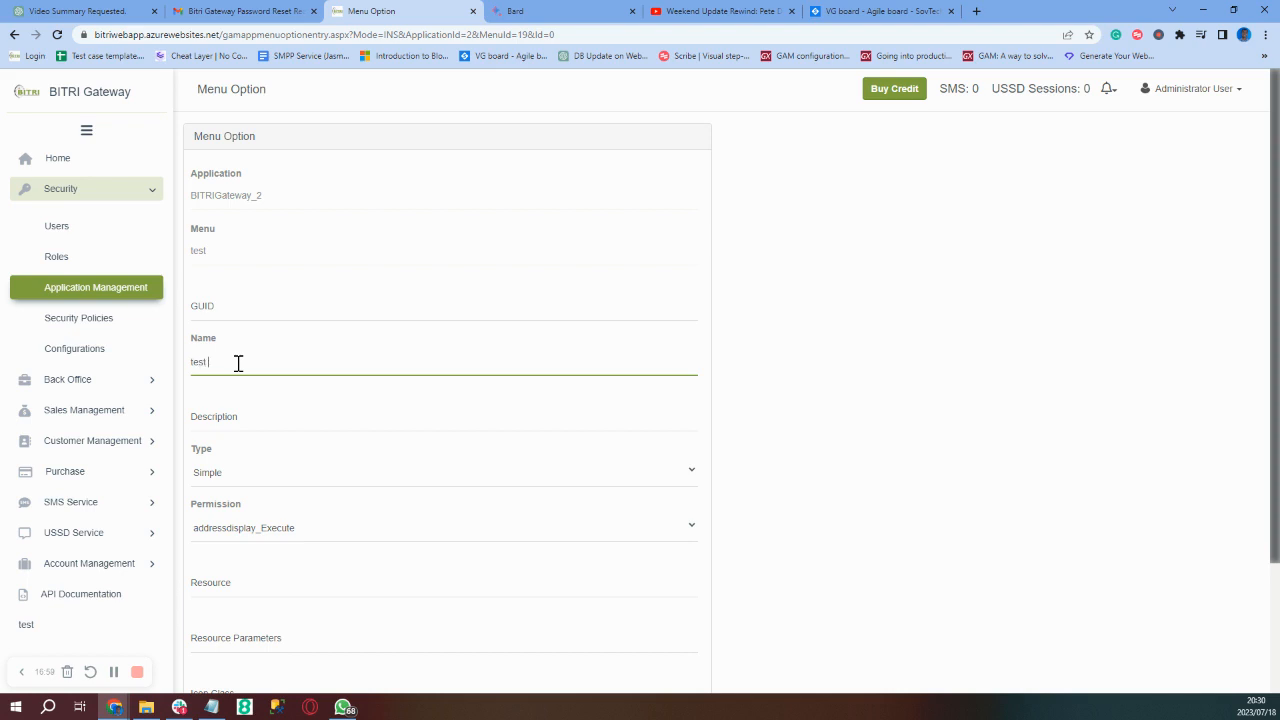
left_click(267, 421)
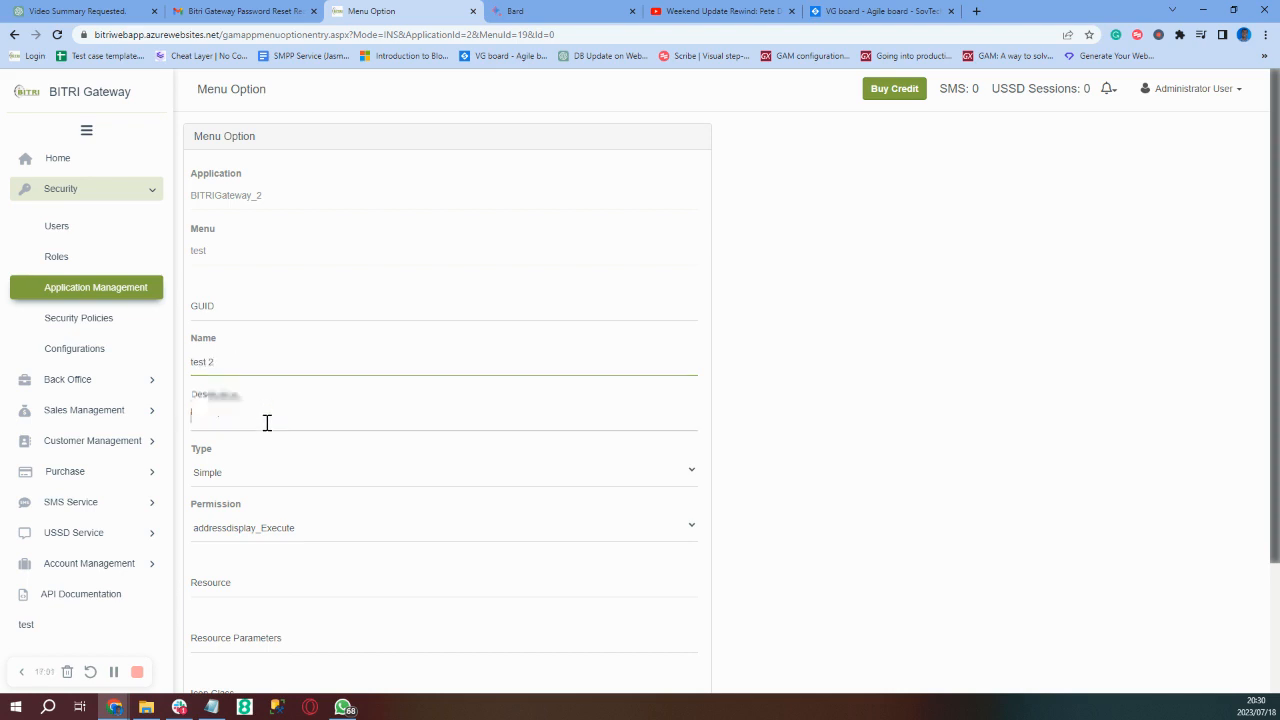
type("Test 2")
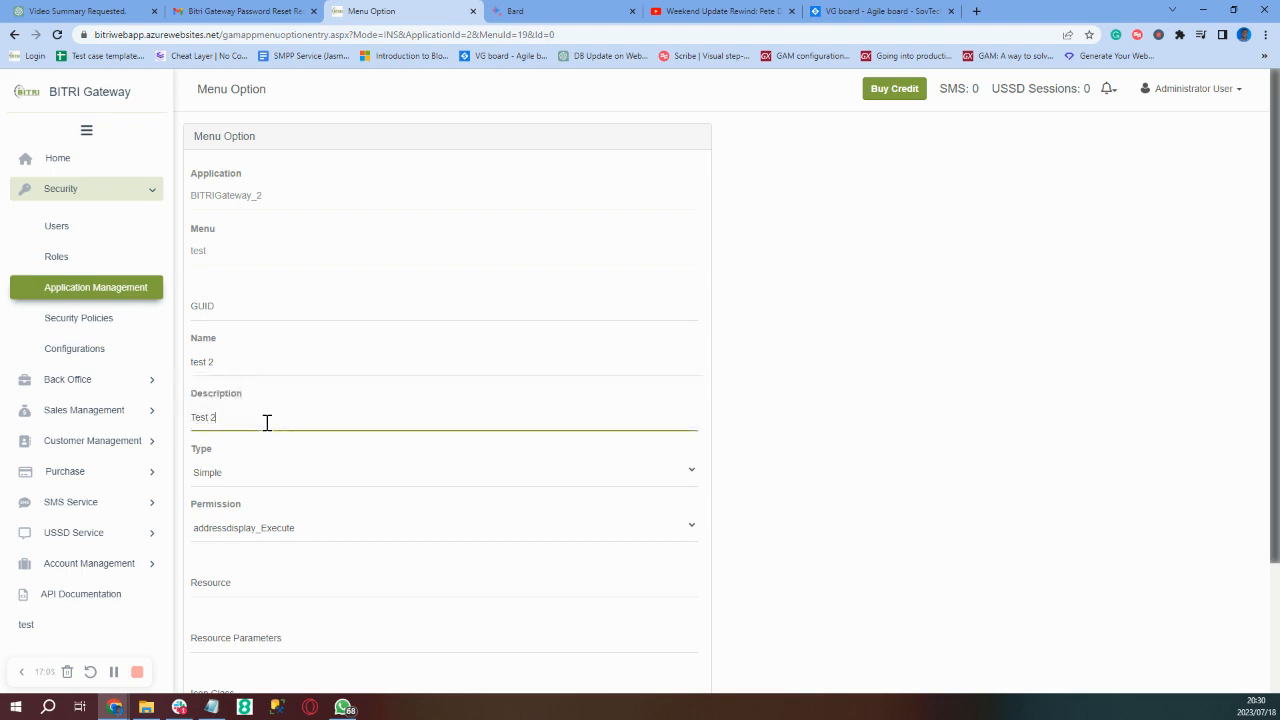
- Assign companyww_Execute permission, confirm the option, and return to the Menus list
left_click(290, 537)
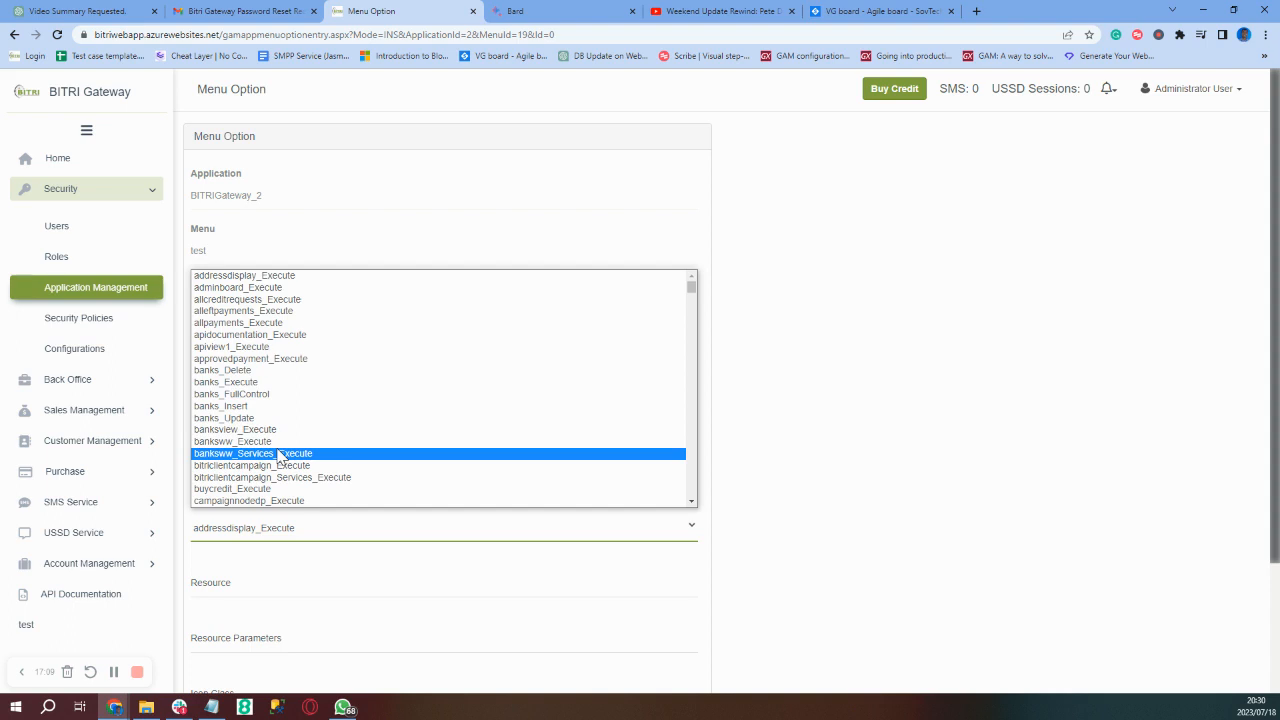
scroll(280, 455, "down", 2)
scroll(280, 455, "down", 2)
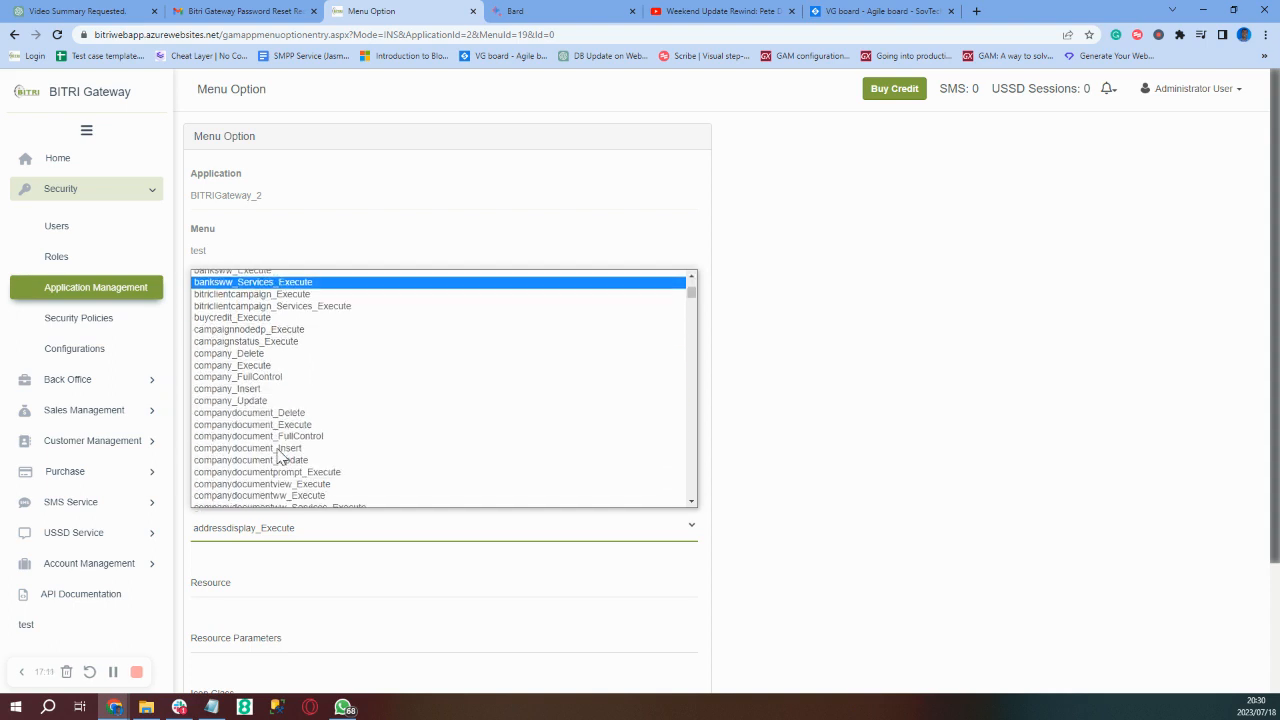
scroll(280, 455, "down", 2)
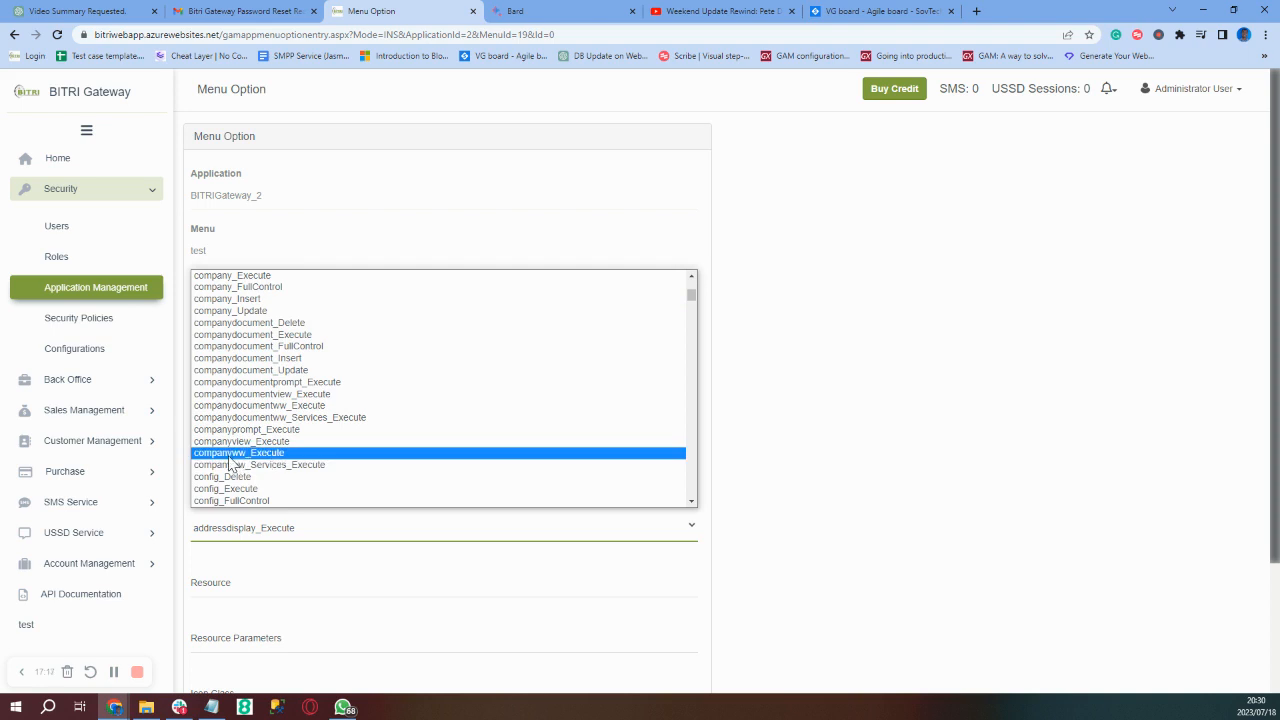
left_click(229, 457)
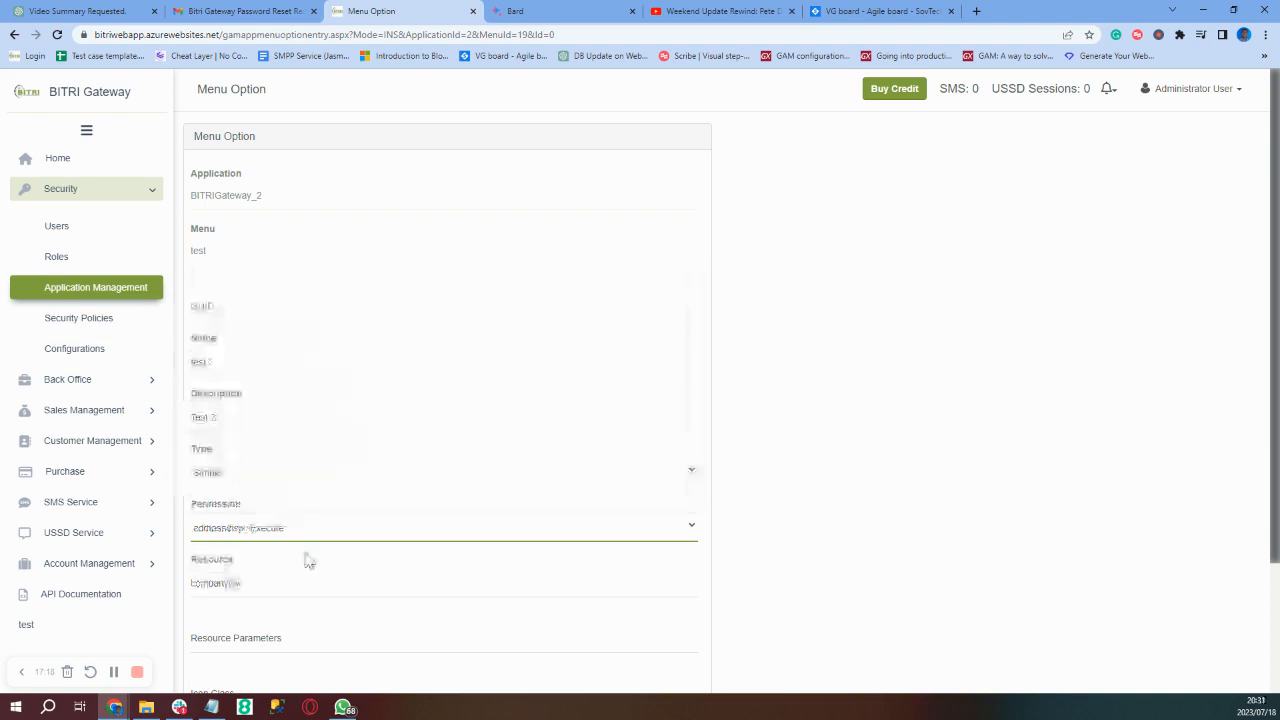
scroll(306, 560, "down", 3)
left_click(224, 640)
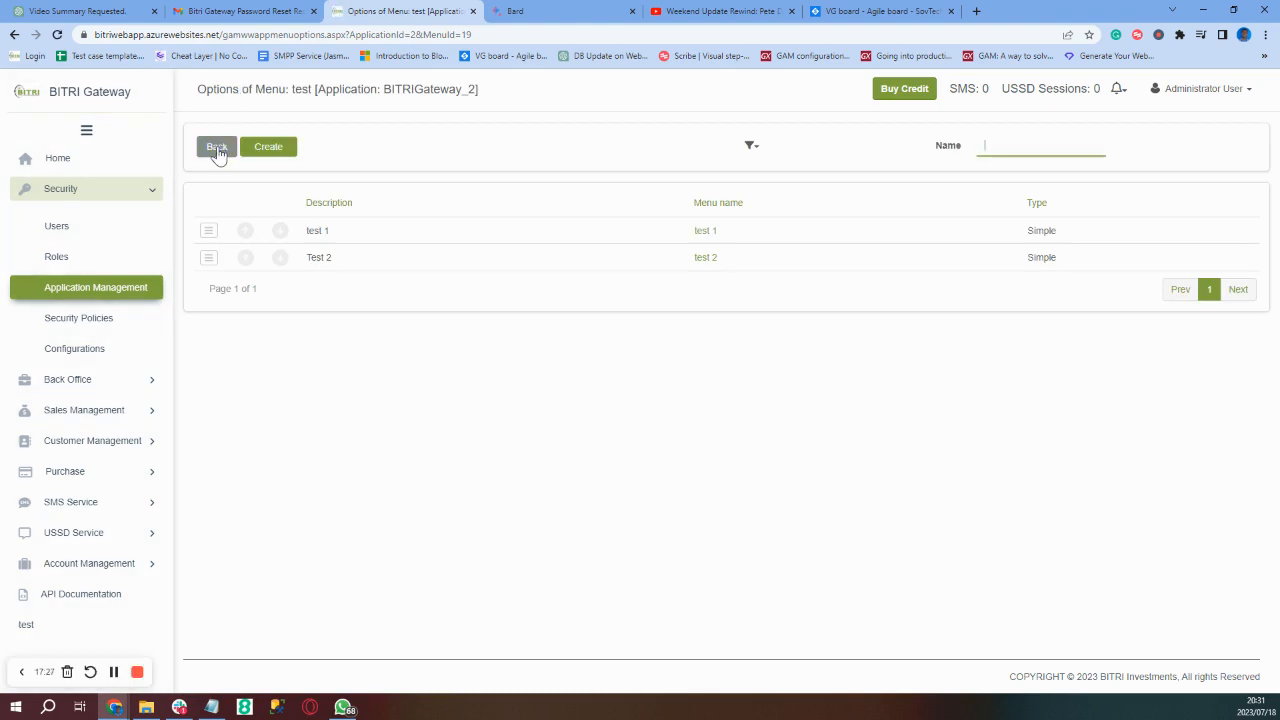
left_click(219, 150)
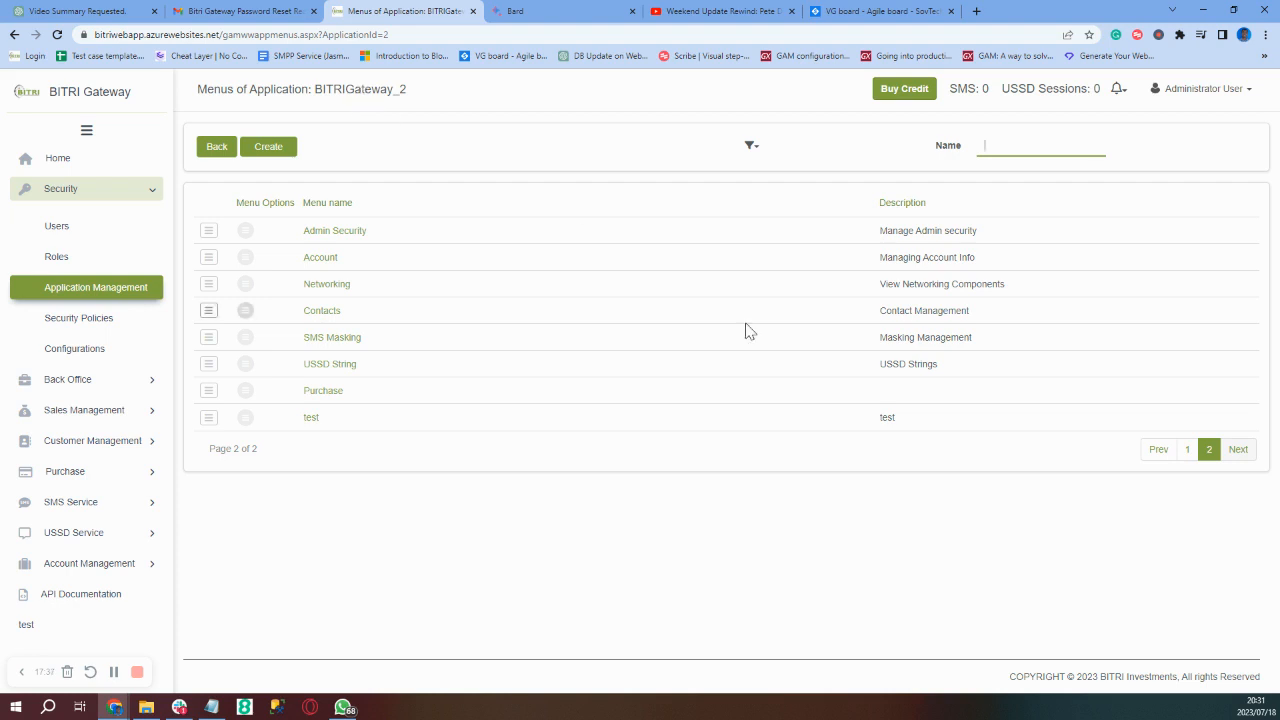
- Open the test option for editing from page 2 of MainMenu's options
left_click(1188, 451)
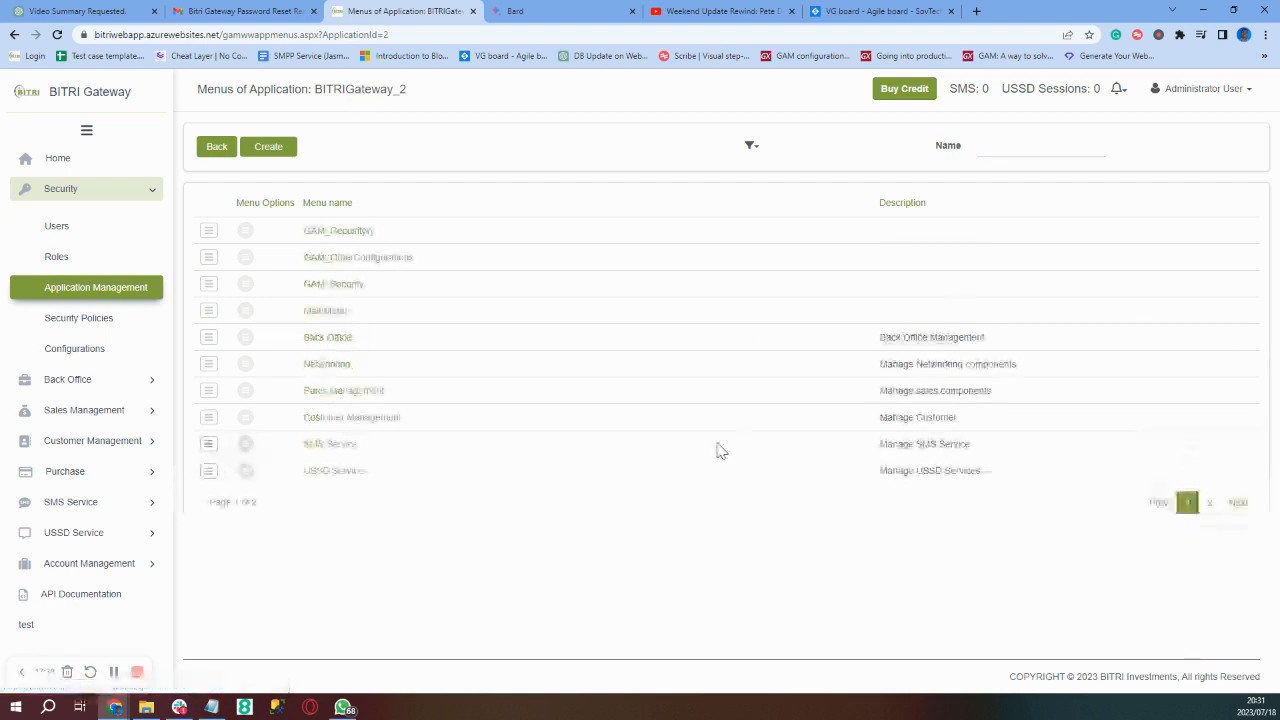
left_click(245, 312)
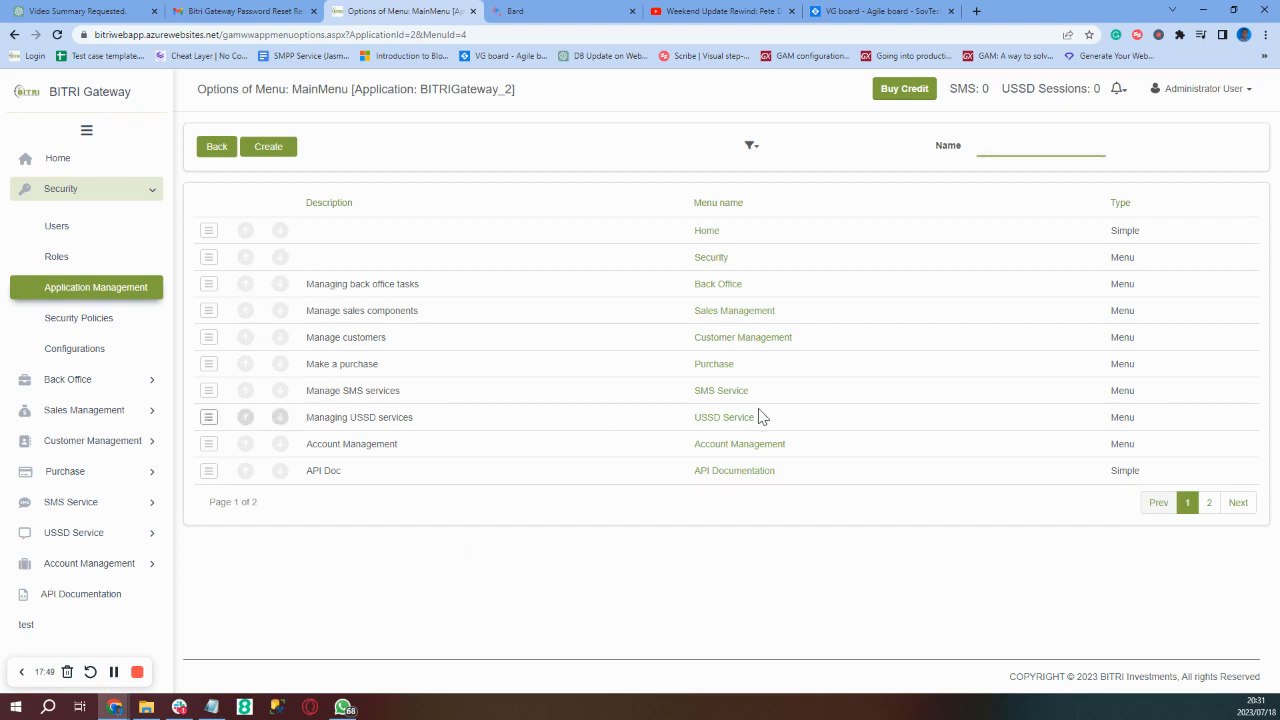
left_click(1208, 503)
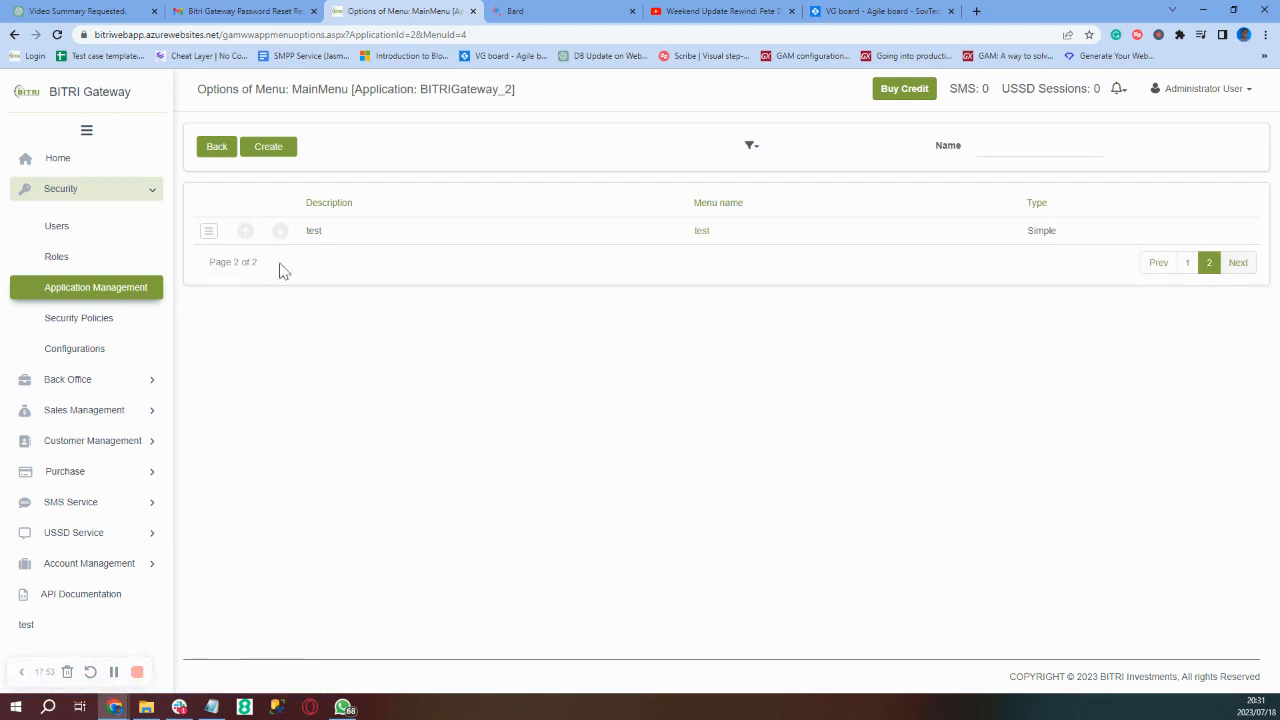
left_click(208, 232)
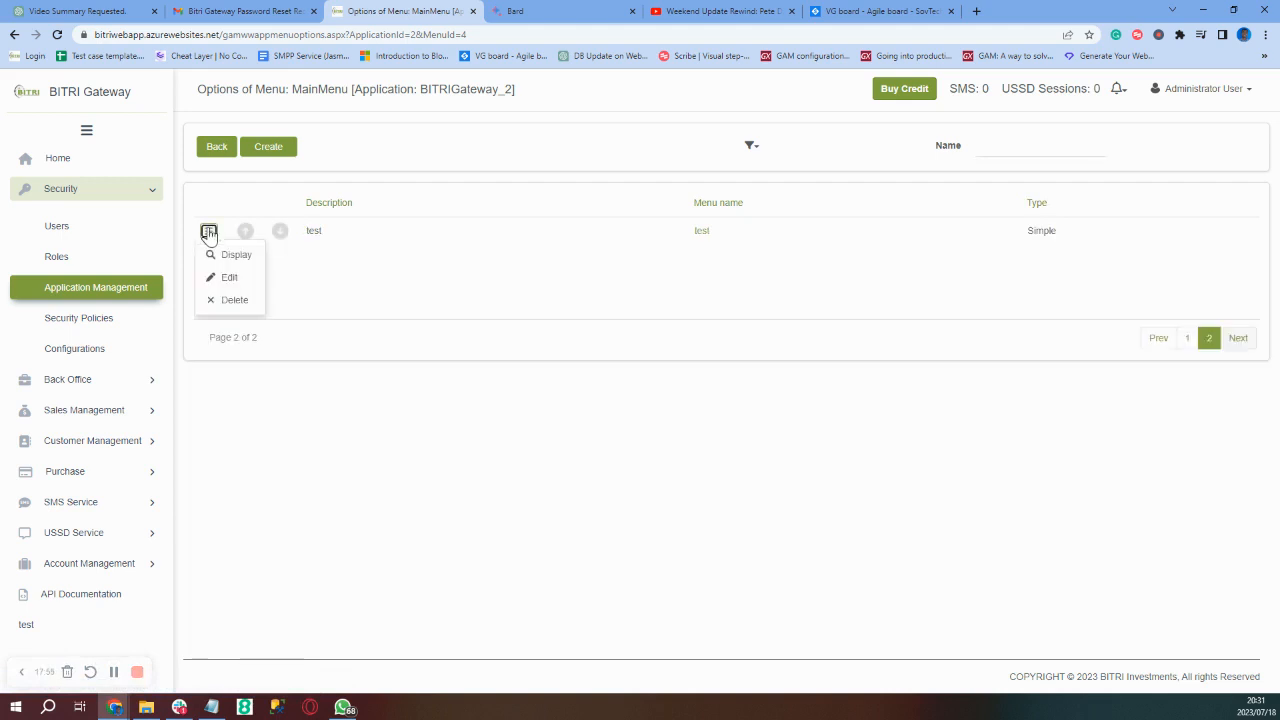
left_click(227, 280)
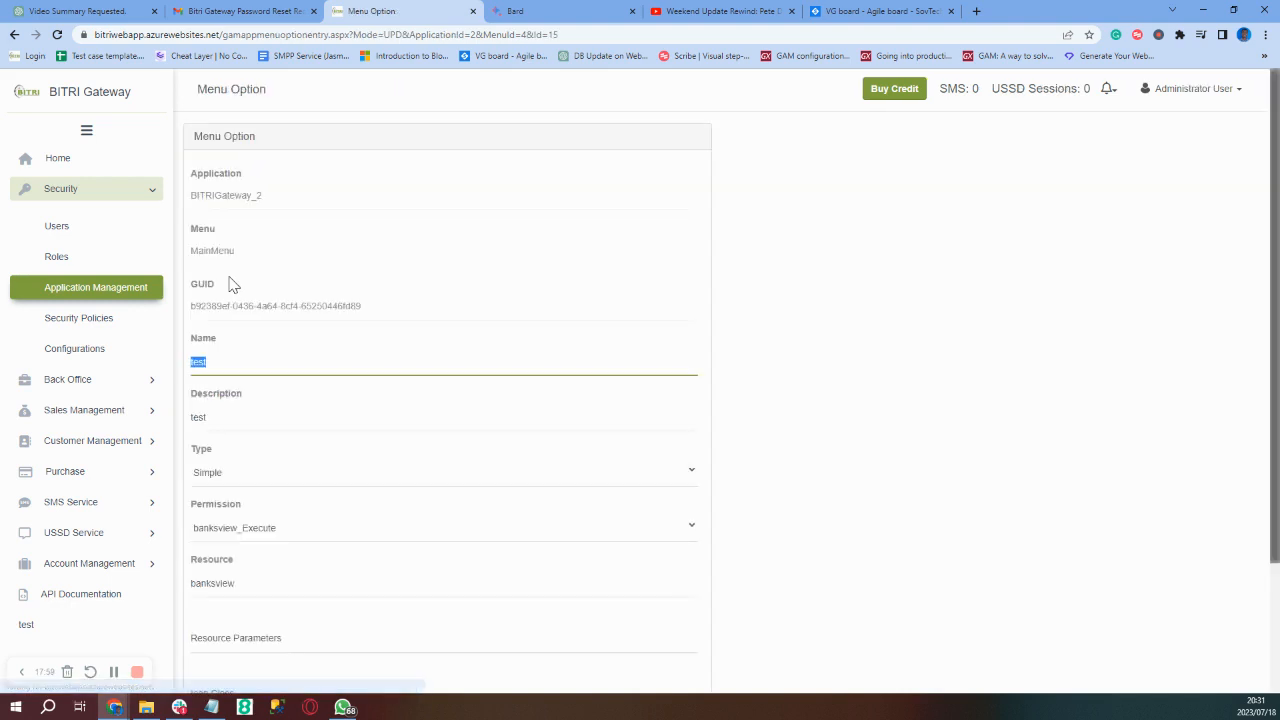
- Set the test option's Type to Menu and Submenu to test, clear its Resource, and save
left_click(451, 488)
left_click(398, 505)
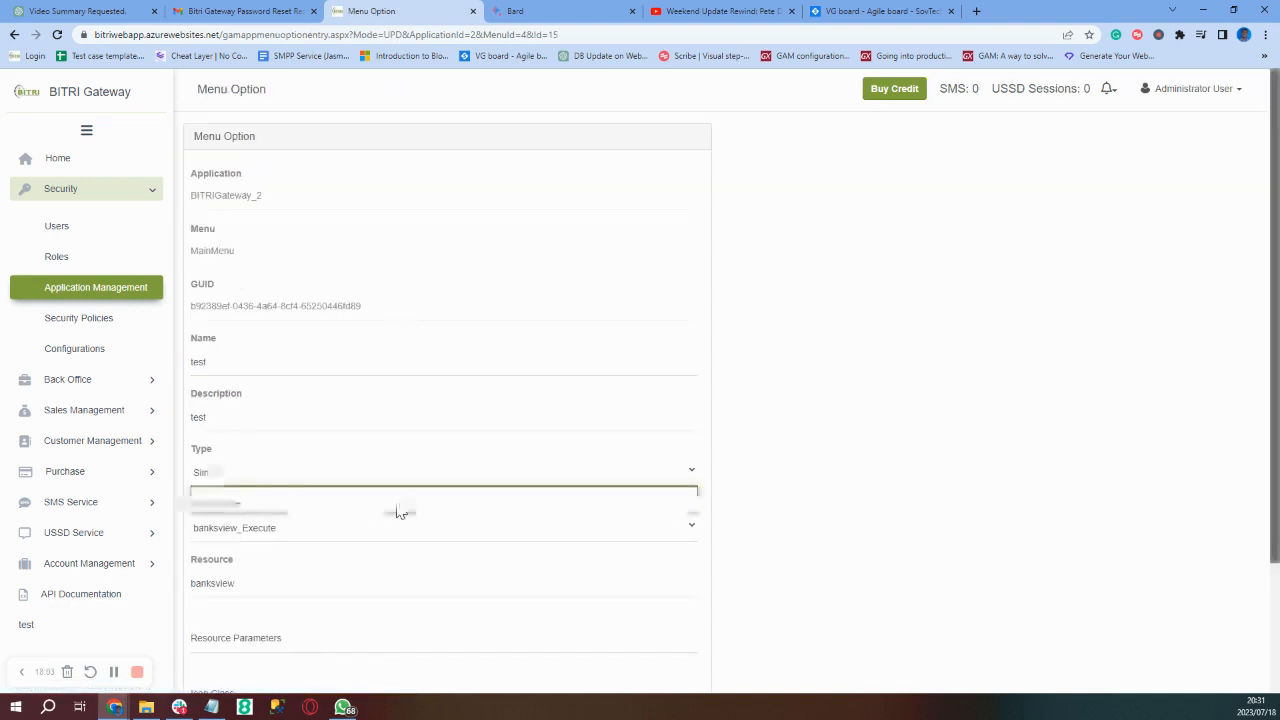
left_click(499, 549)
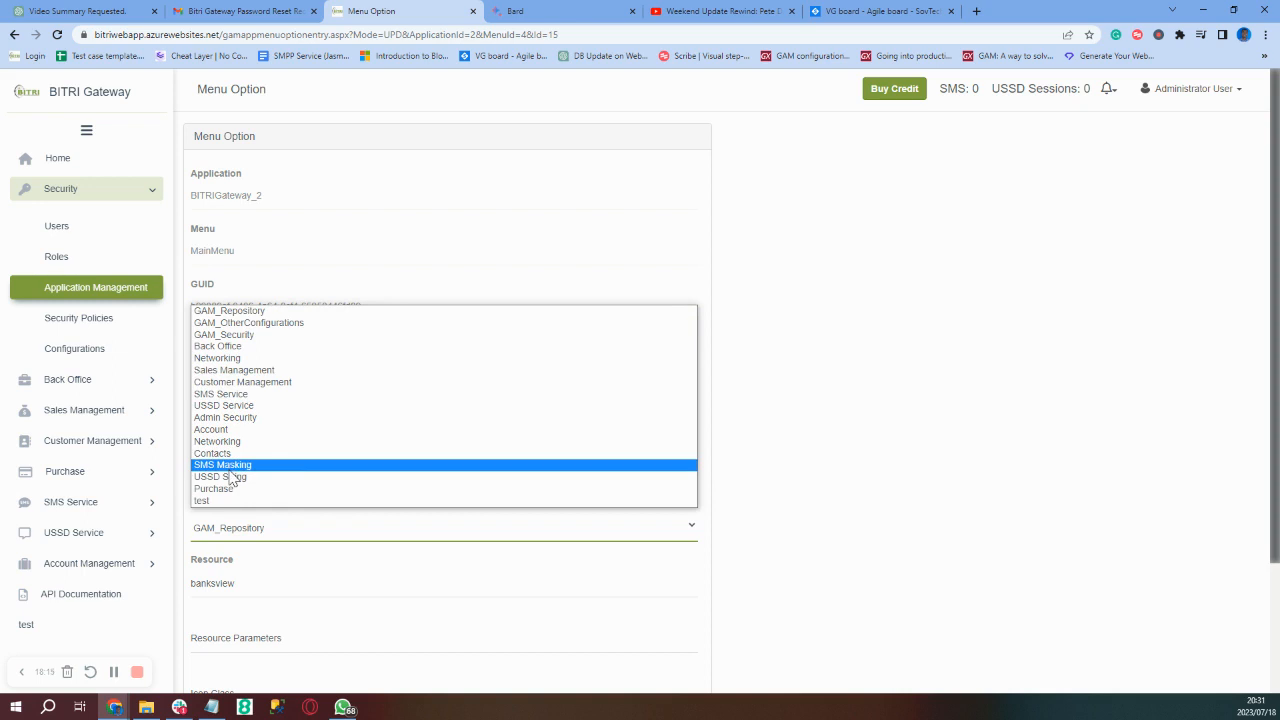
left_click(212, 501)
scroll(354, 540, "down", 2)
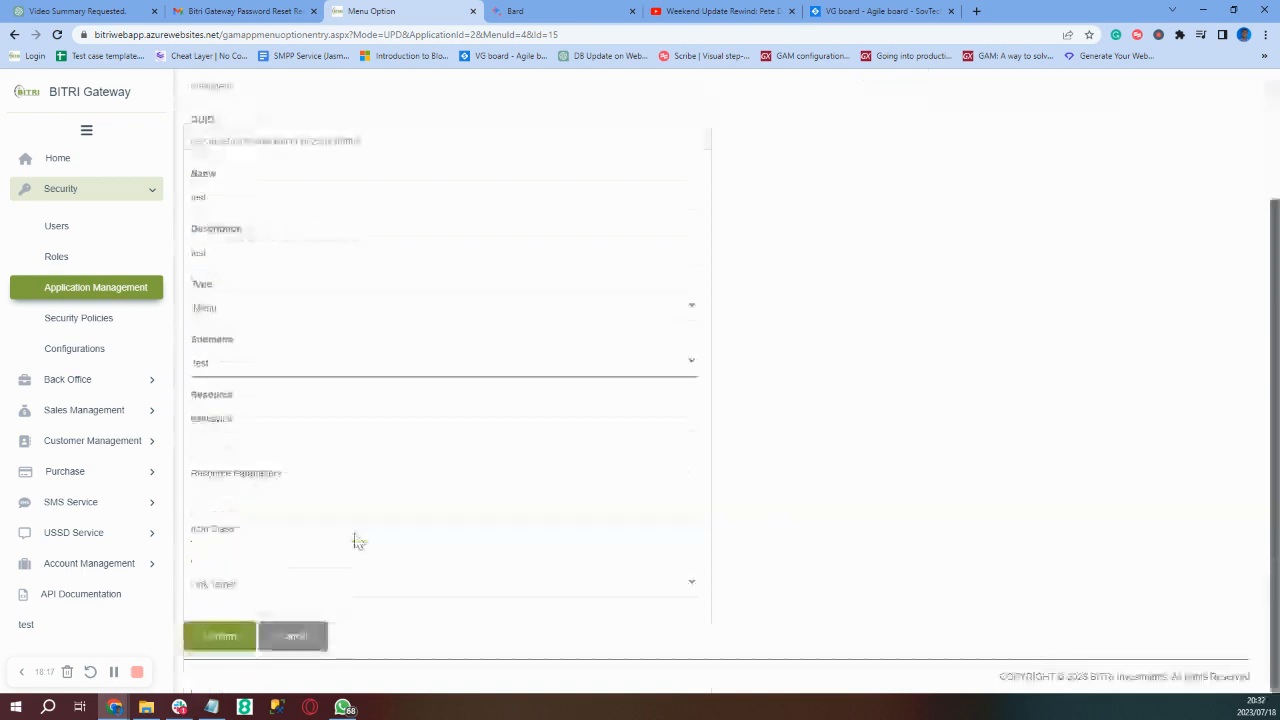
double_click(365, 427)
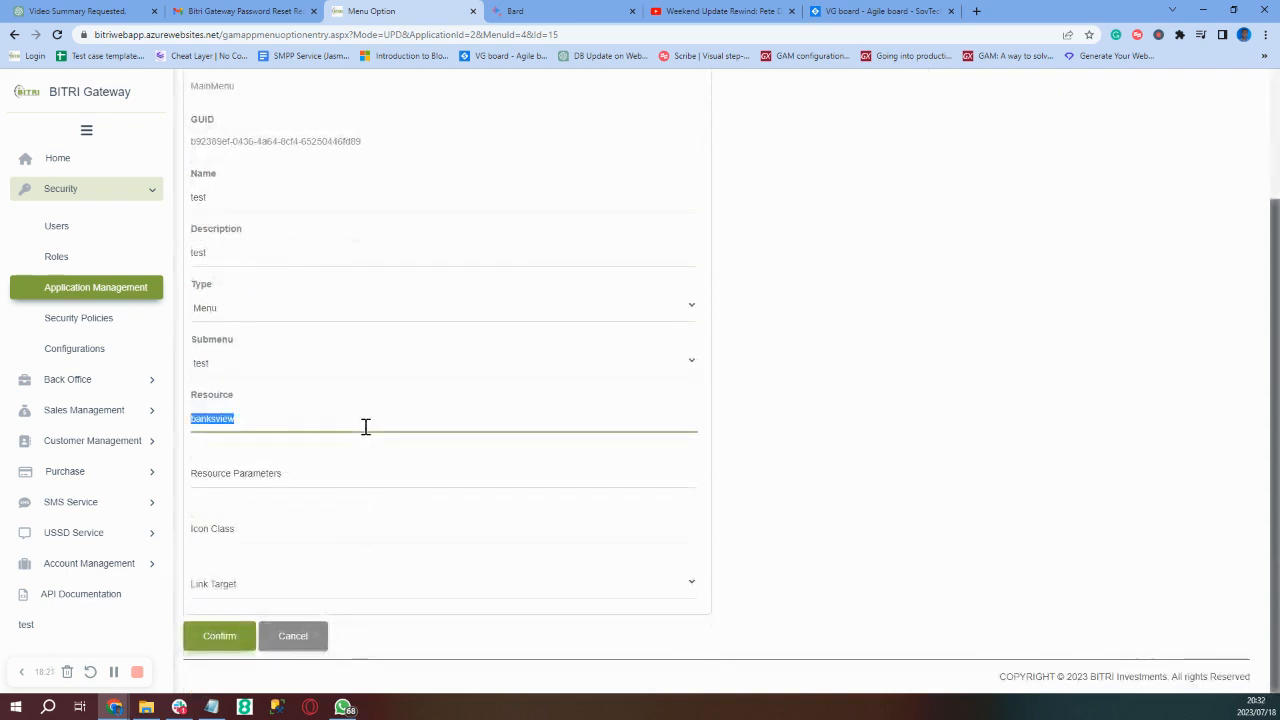
key("BackSpace")
left_click(222, 640)
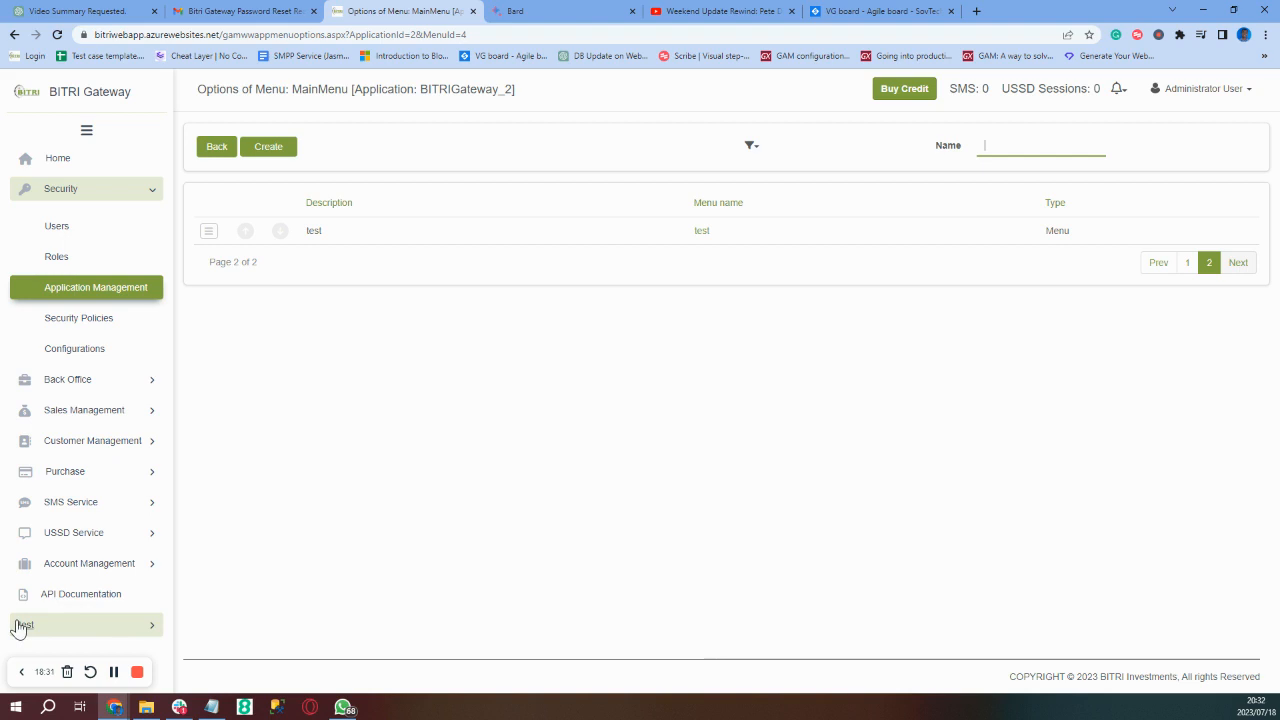
- Expand the test menu, open test 1 (Banks) and test 2 (Company), then collapse it
left_click(151, 632)
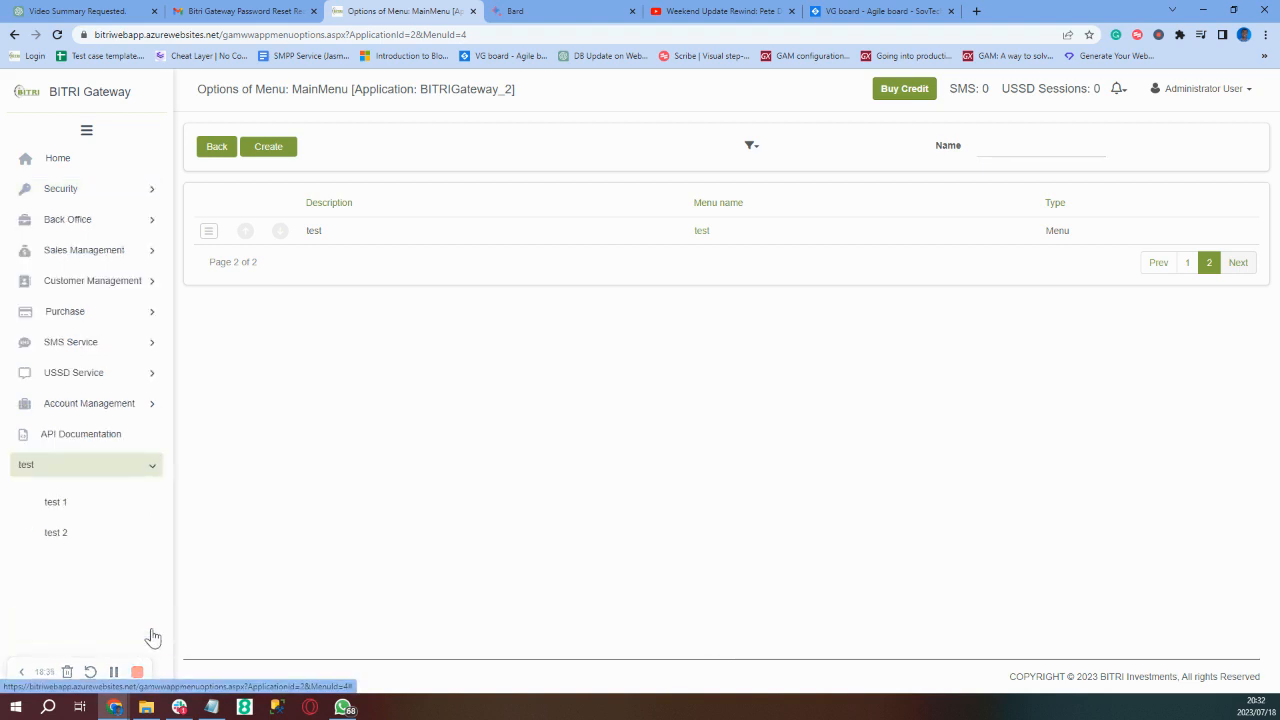
left_click(75, 508)
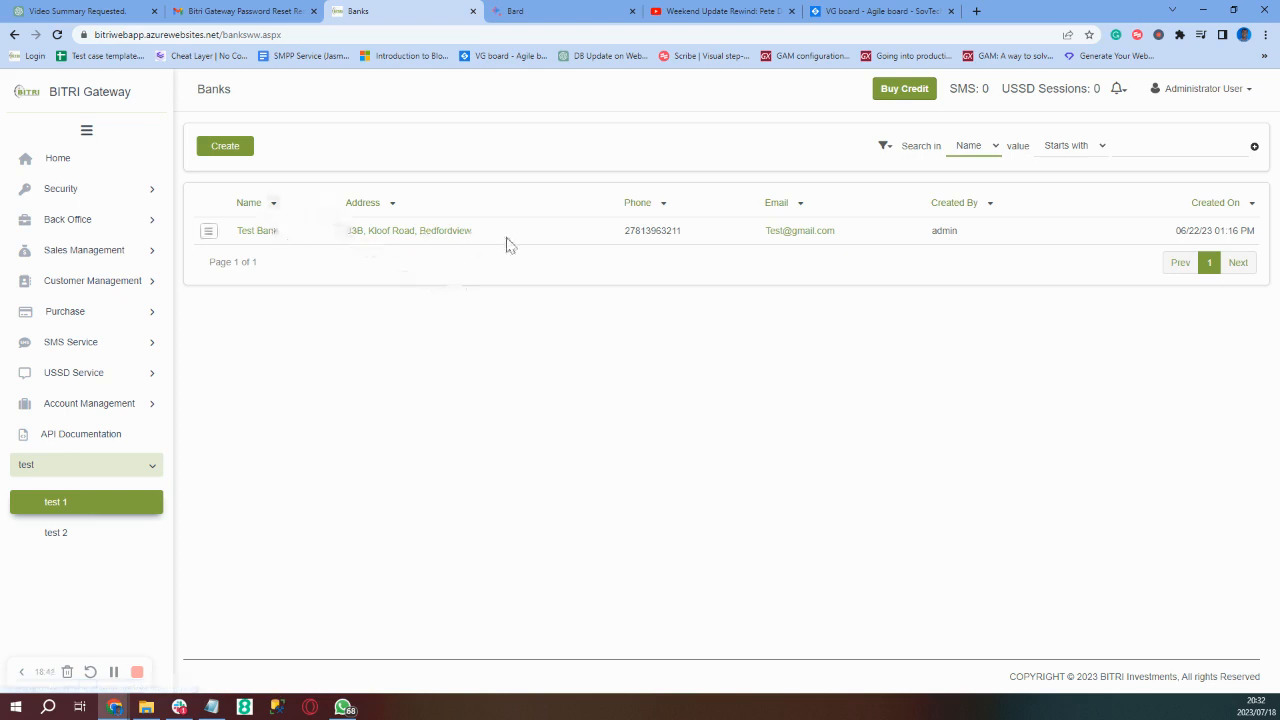
left_click(71, 545)
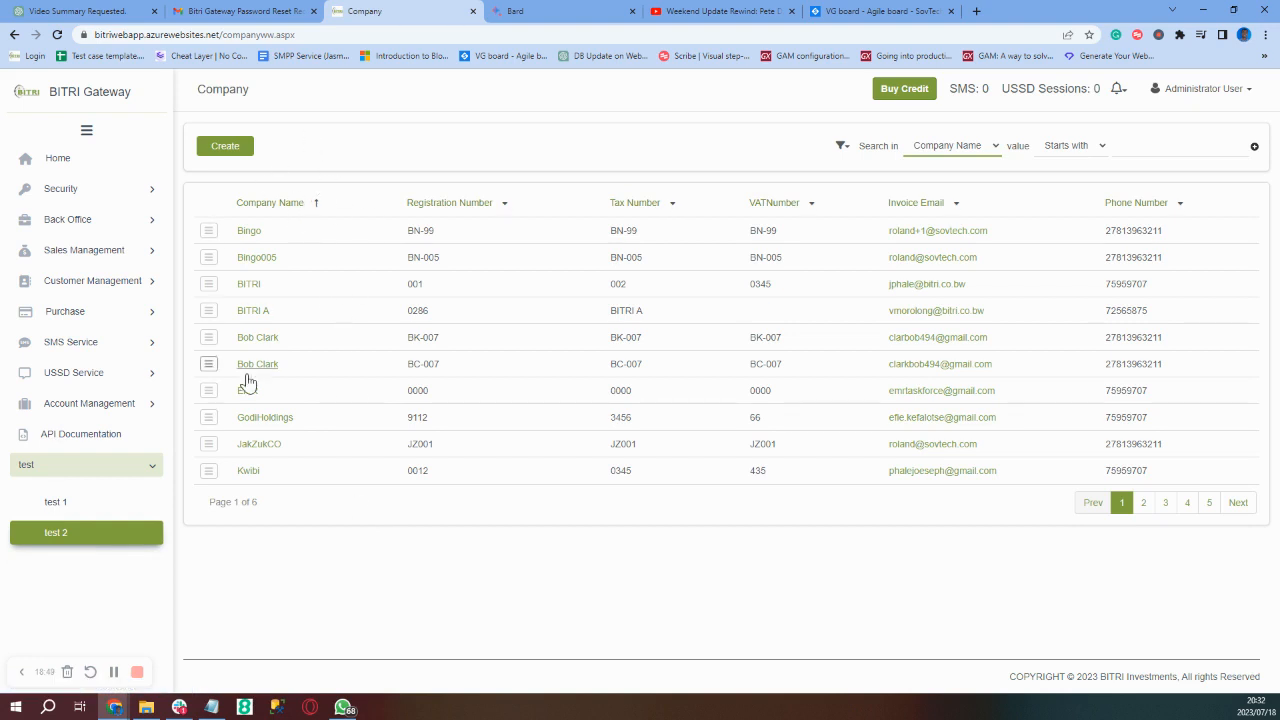
left_click(150, 476)
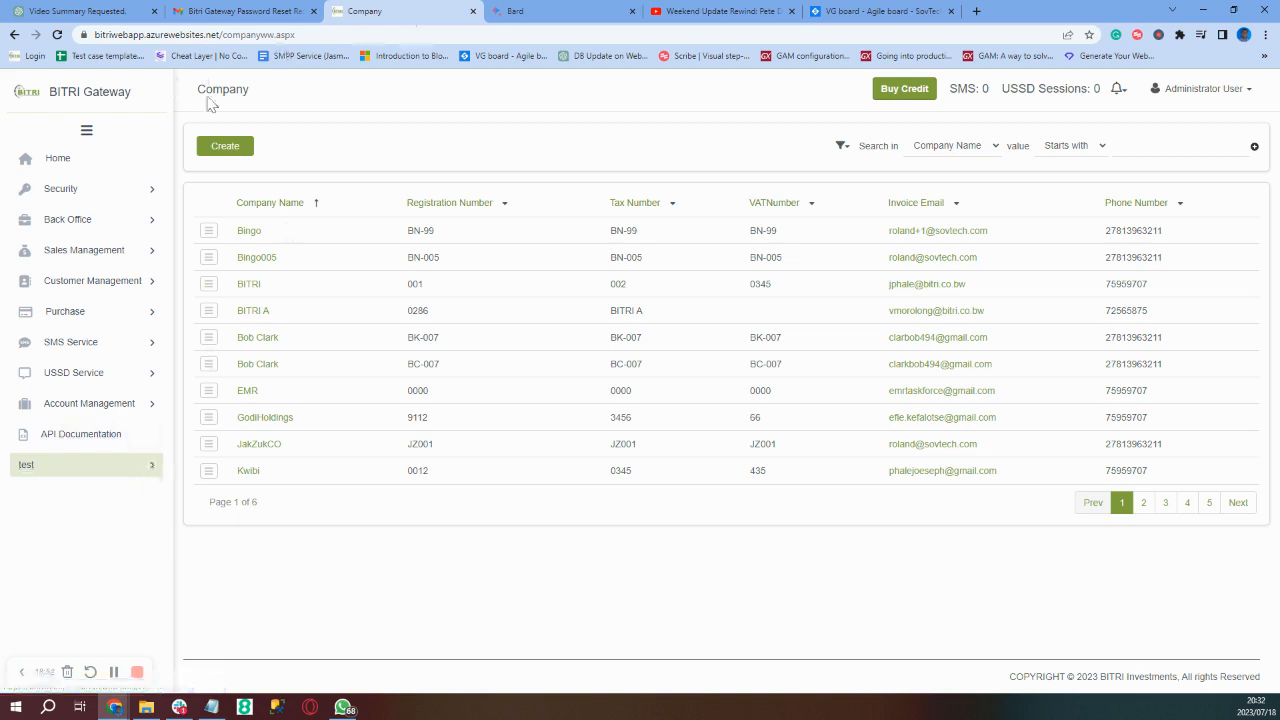
- Go to the MainMenu options of the BITRIGateway_2 application under Application Management
left_click(74, 190)
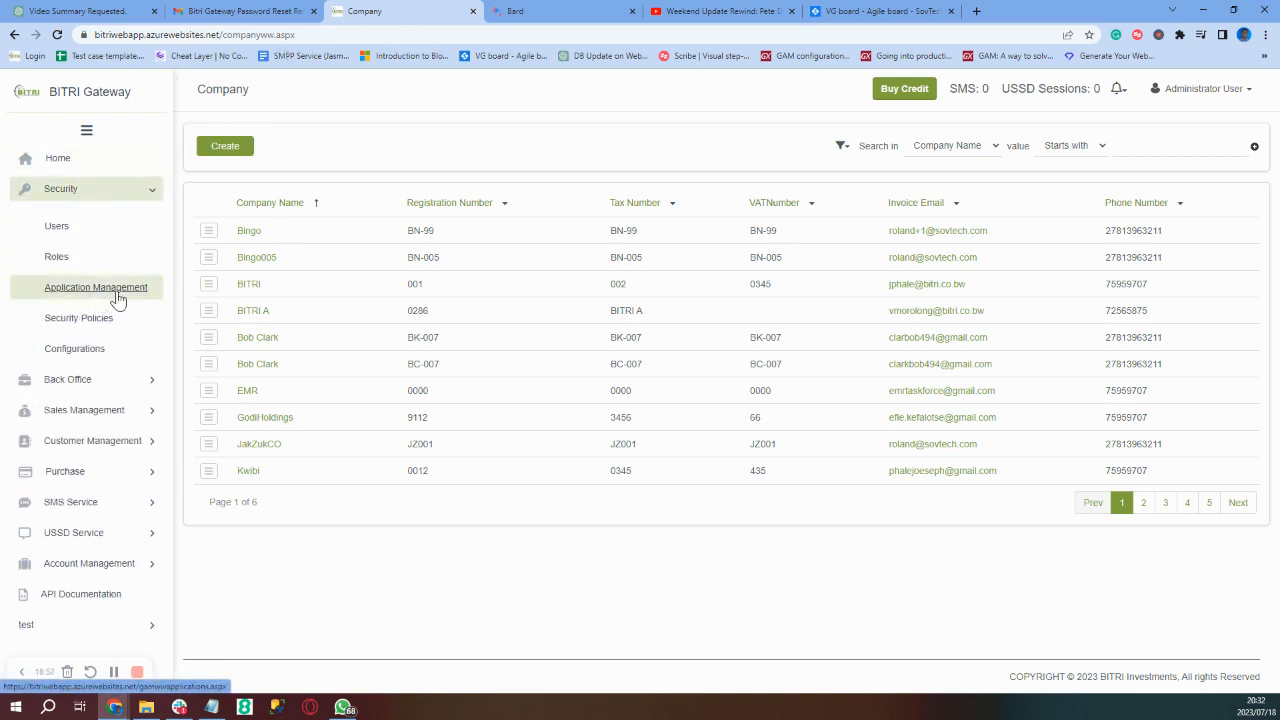
left_click(96, 288)
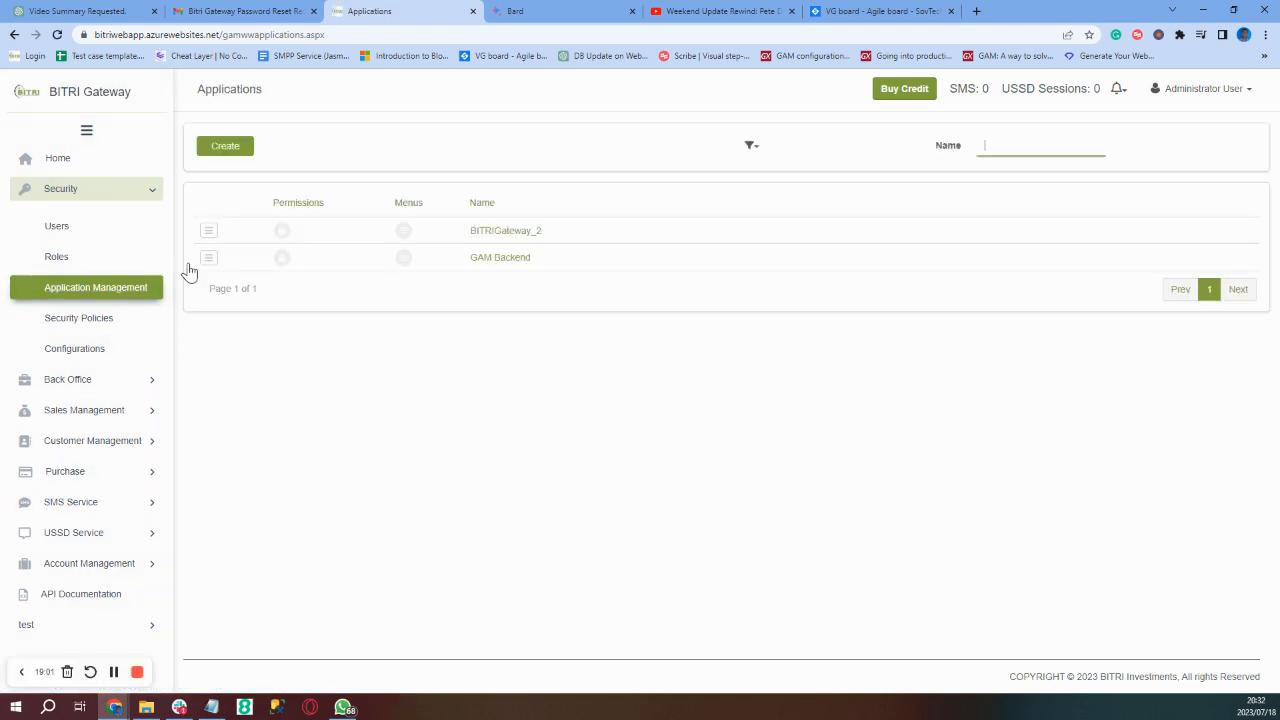
left_click(404, 233)
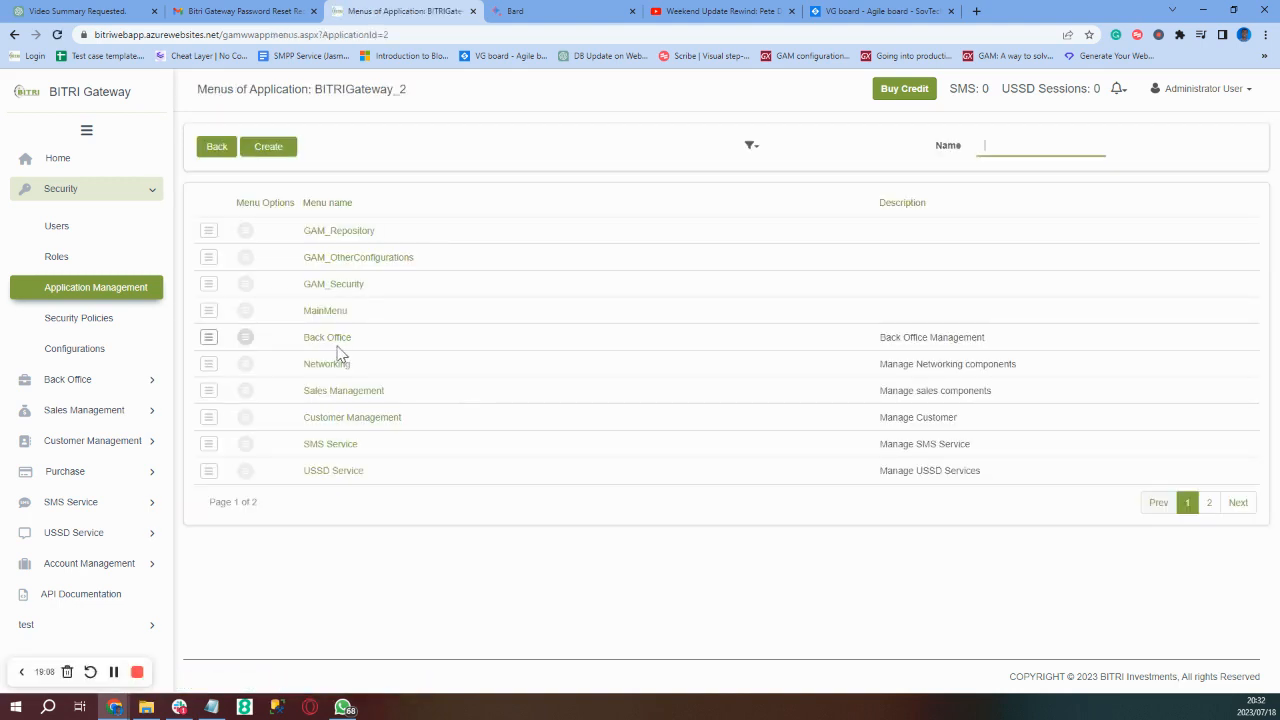
left_click(246, 313)
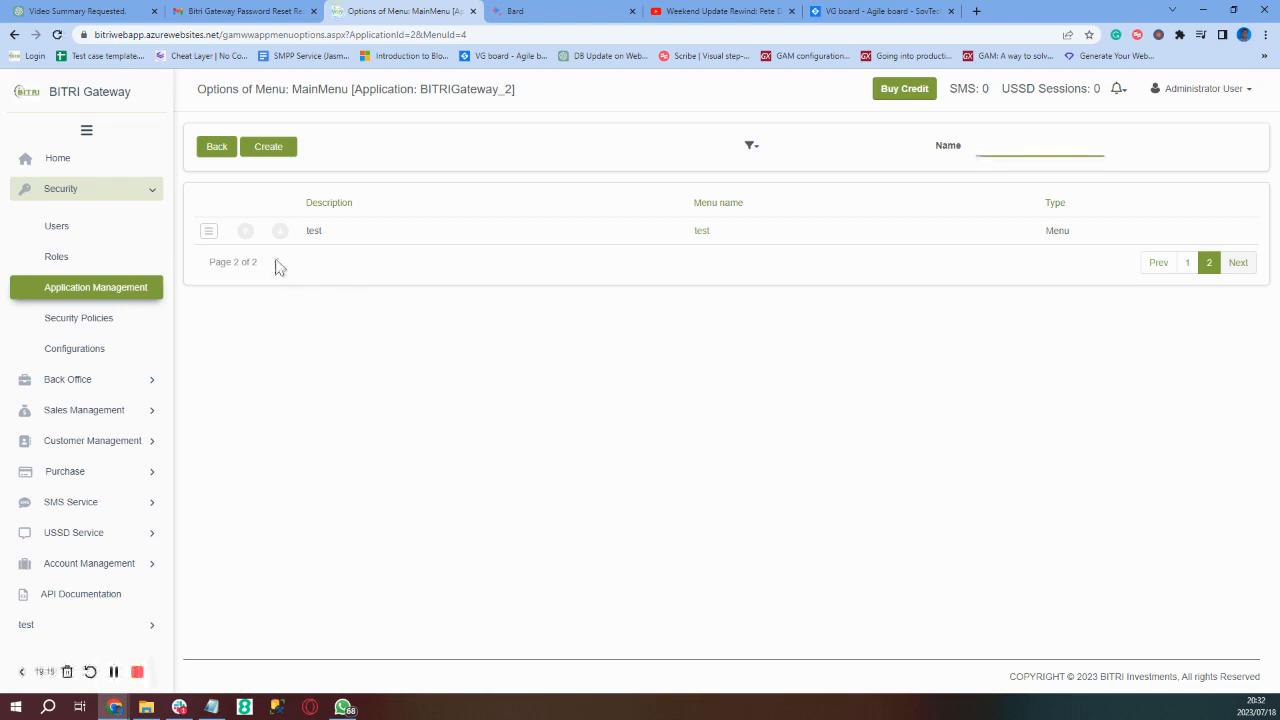
- Delete the test menu option and confirm the deletion
left_click(209, 232)
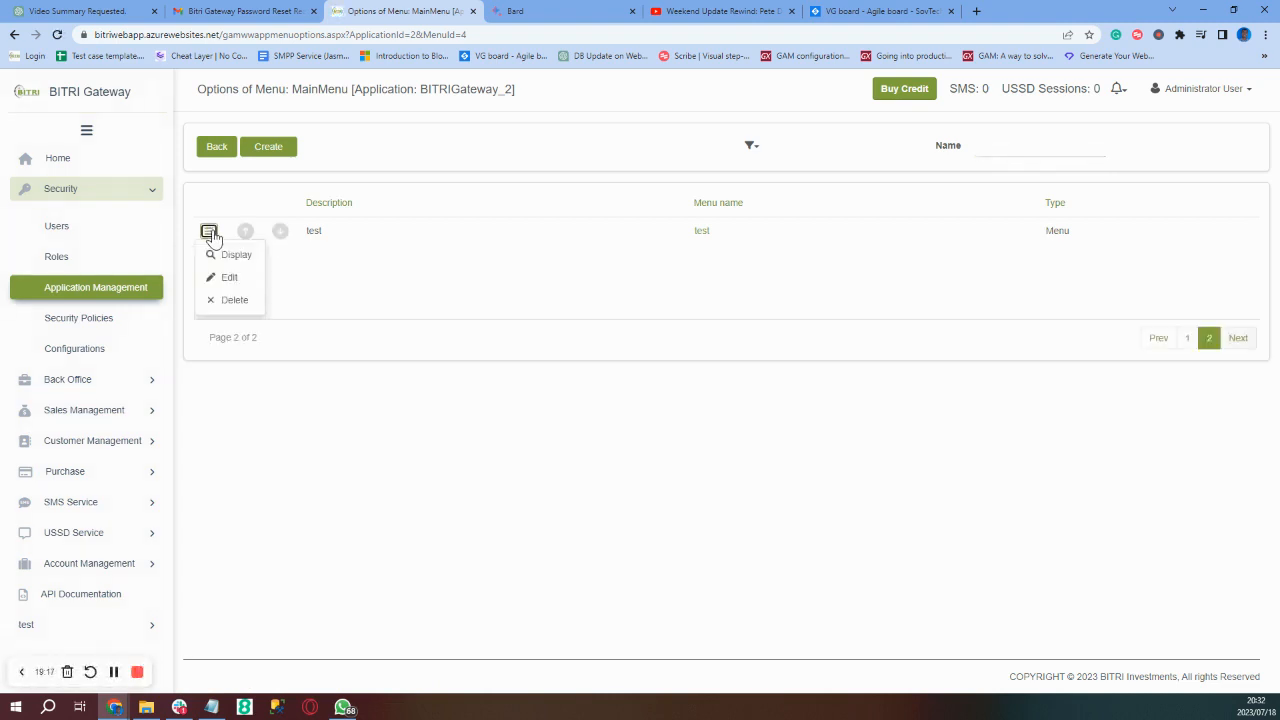
left_click(231, 309)
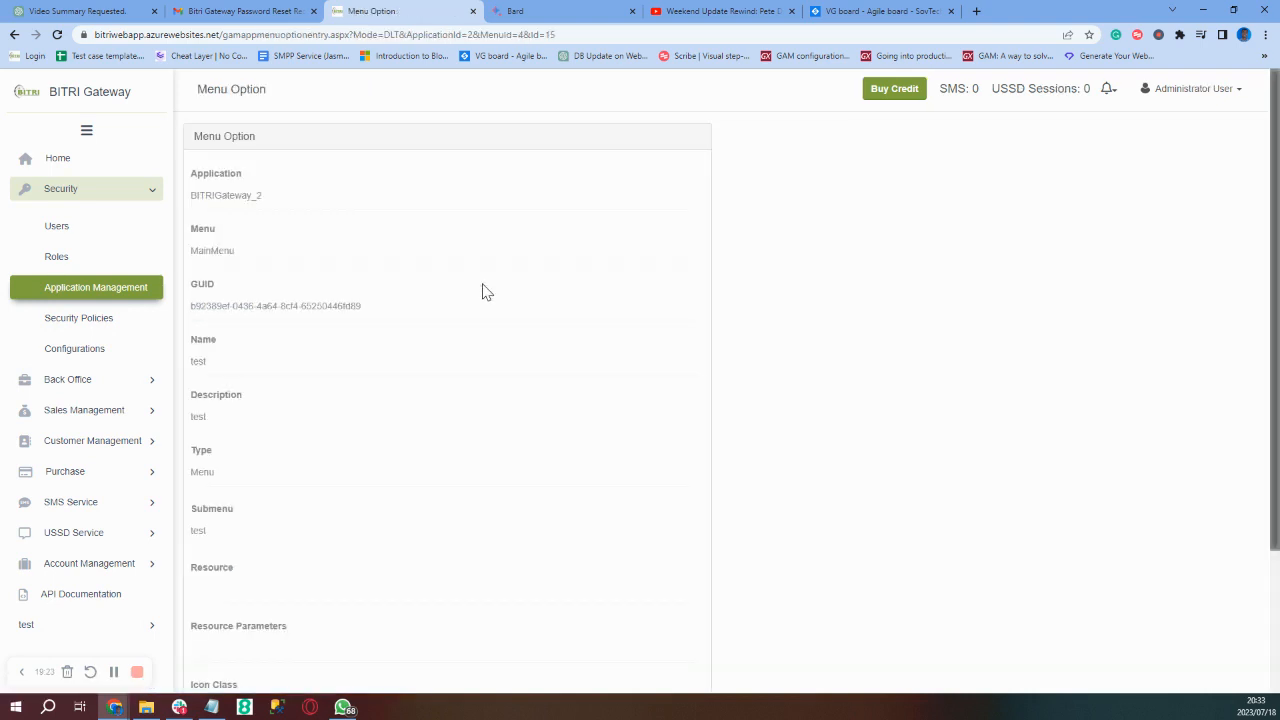
scroll(480, 289, "down", 2)
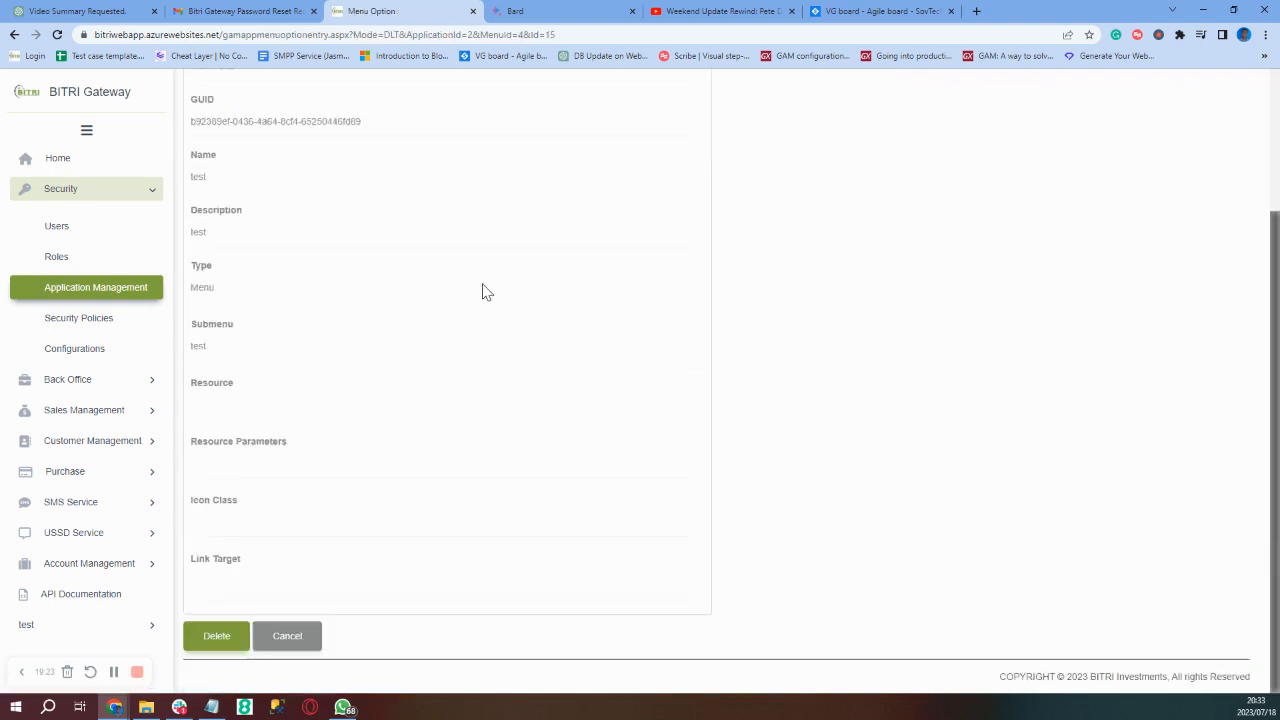
left_click(214, 648)
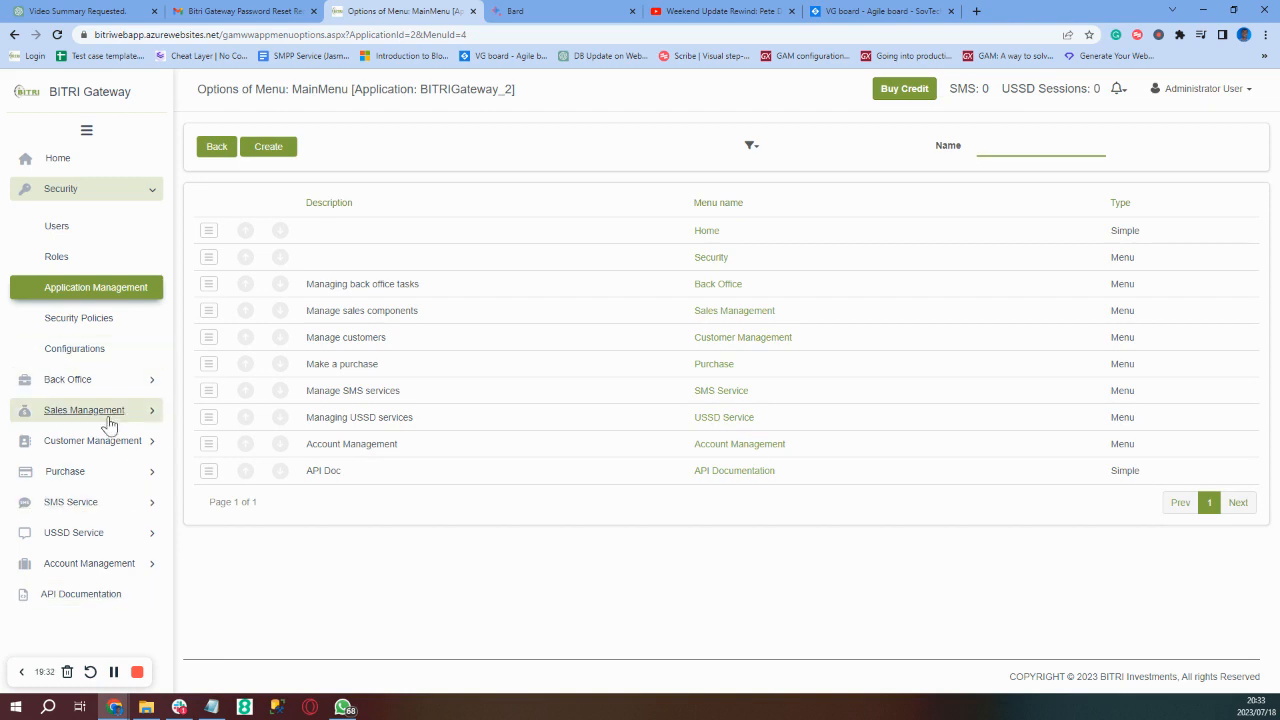
- Edit BITRIGateway_2 and look over its General form (version bitrigateway_2, Main Menu MainMenu)
left_click(77, 302)
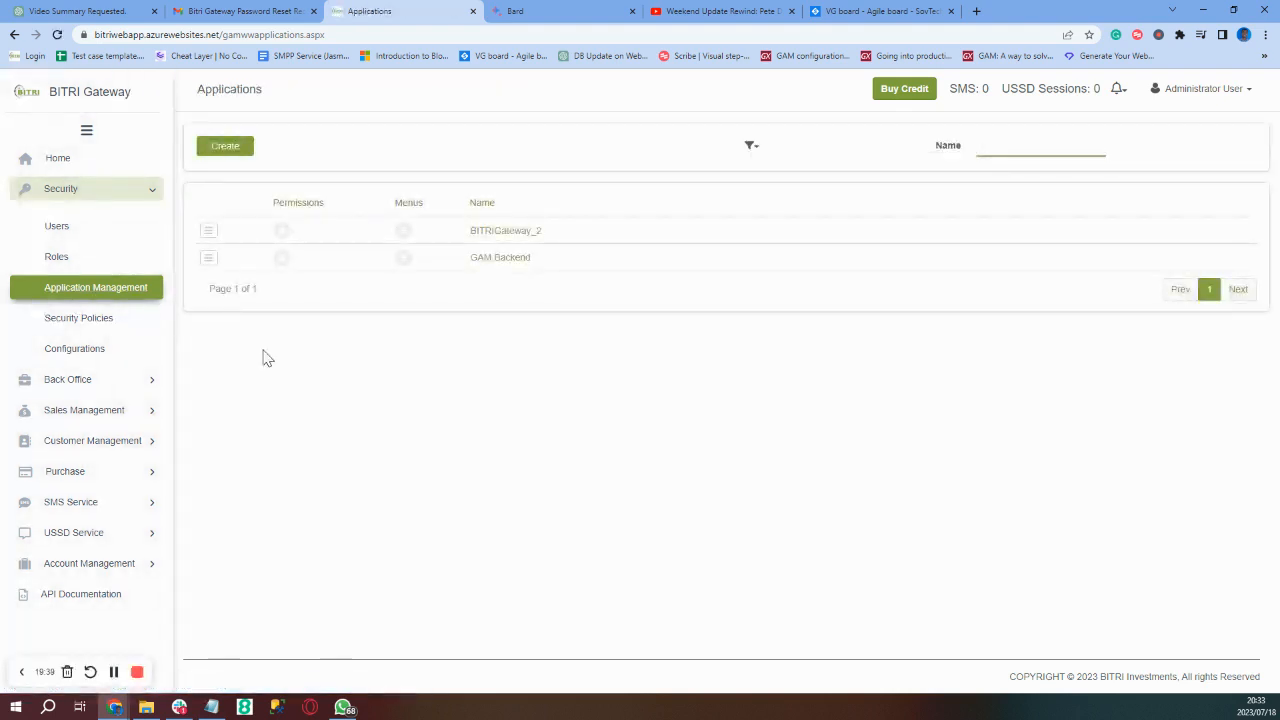
left_click(206, 234)
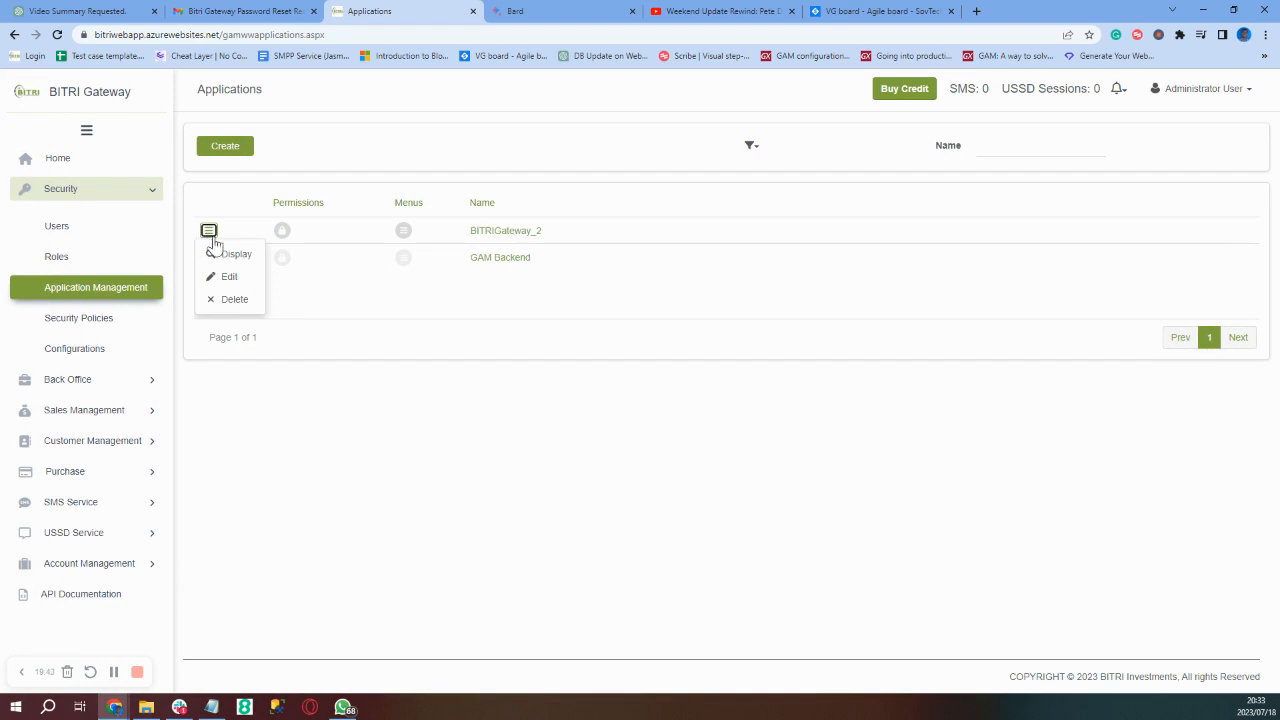
left_click(229, 284)
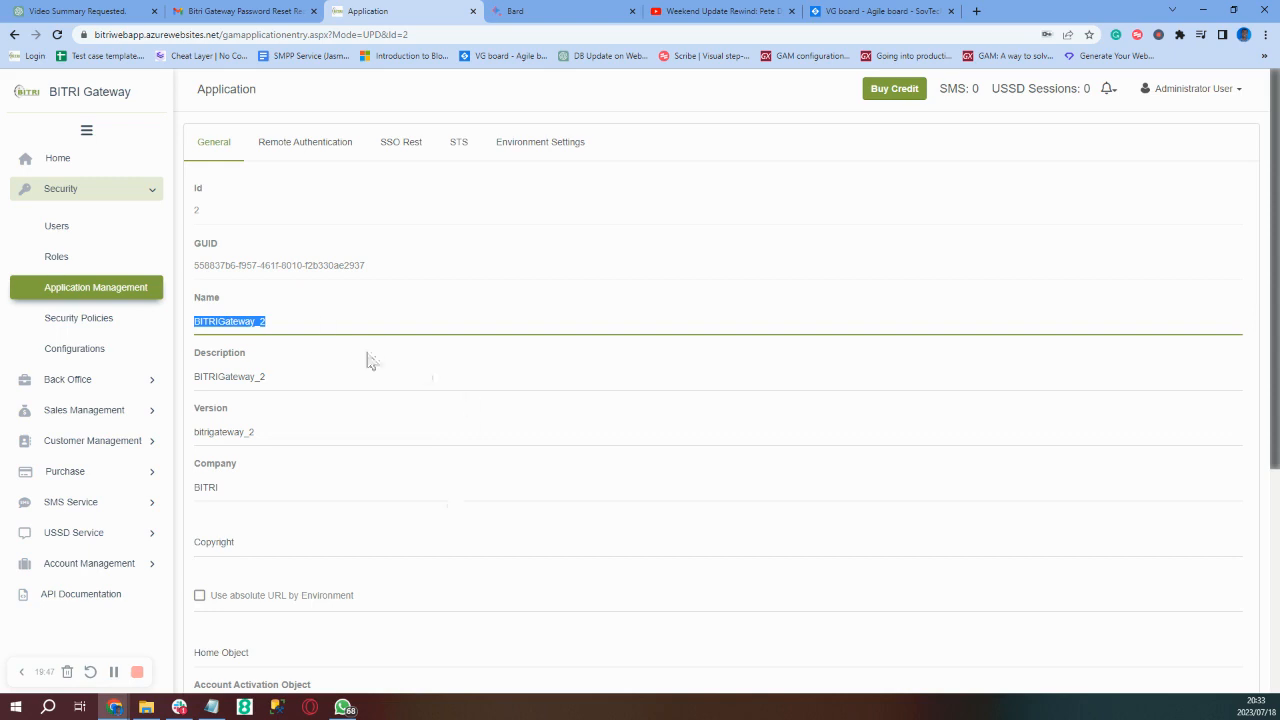
left_click(288, 320)
scroll(277, 447, "down", 4)
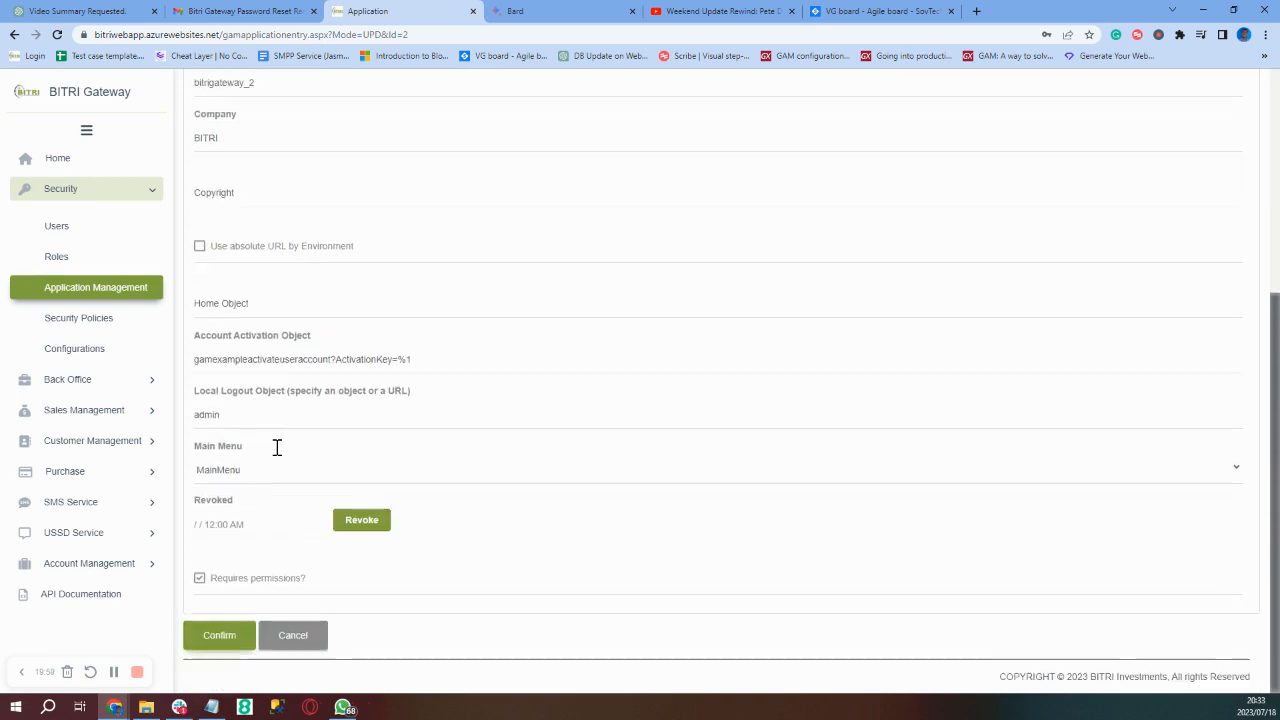
scroll(277, 447, "up", 1)
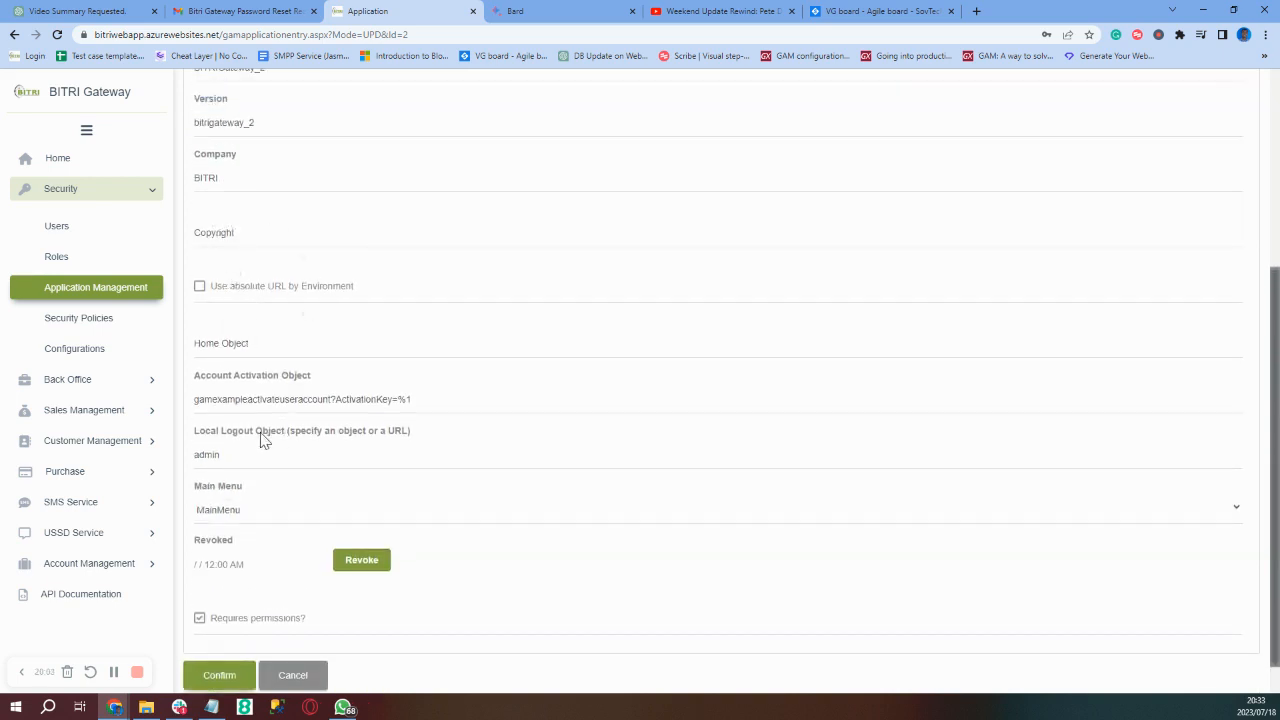
scroll(263, 437, "up", 3)
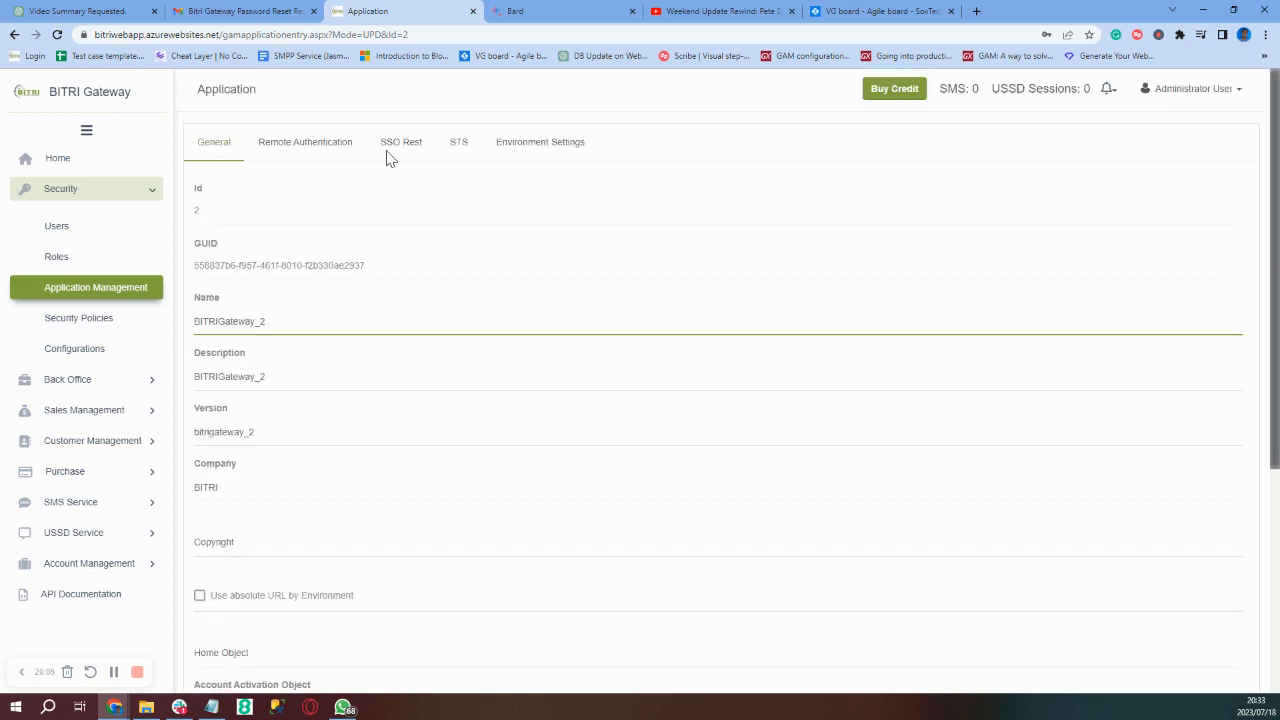
- Try SSO Rest in Client mode, leave SSO Rest disabled, and show the STS settings
left_click(334, 155)
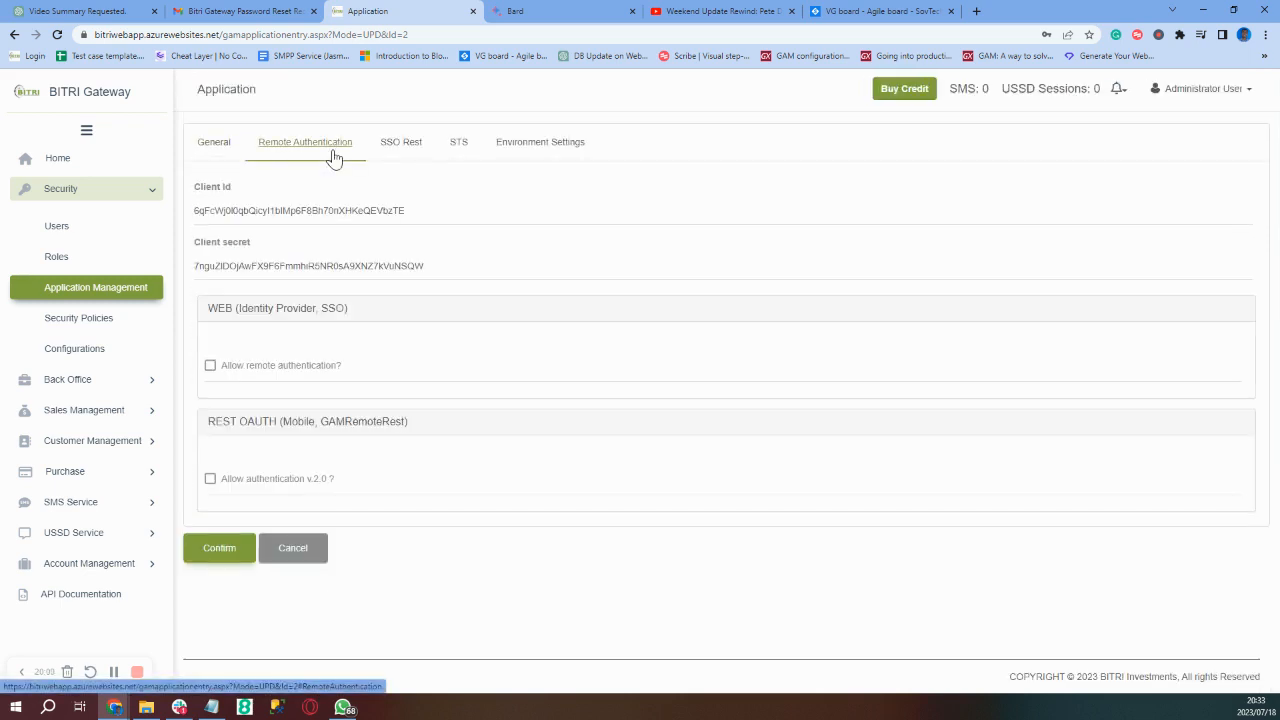
left_click(405, 160)
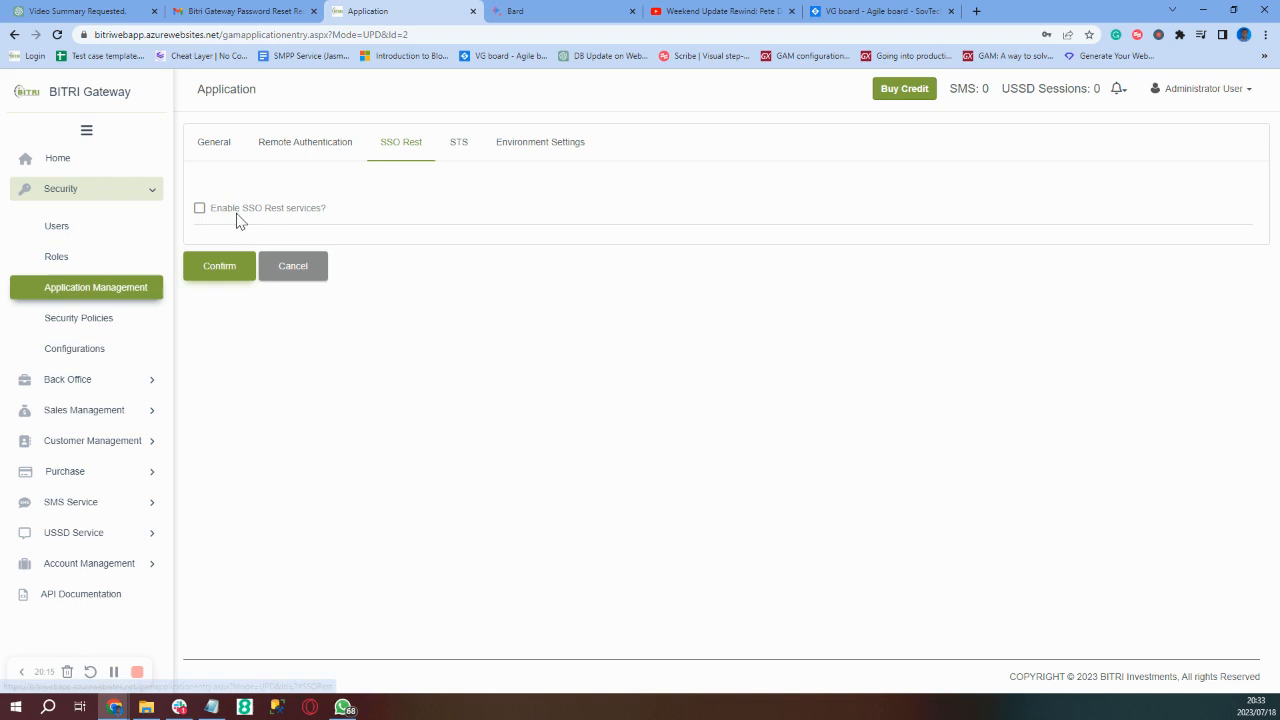
left_click(199, 209)
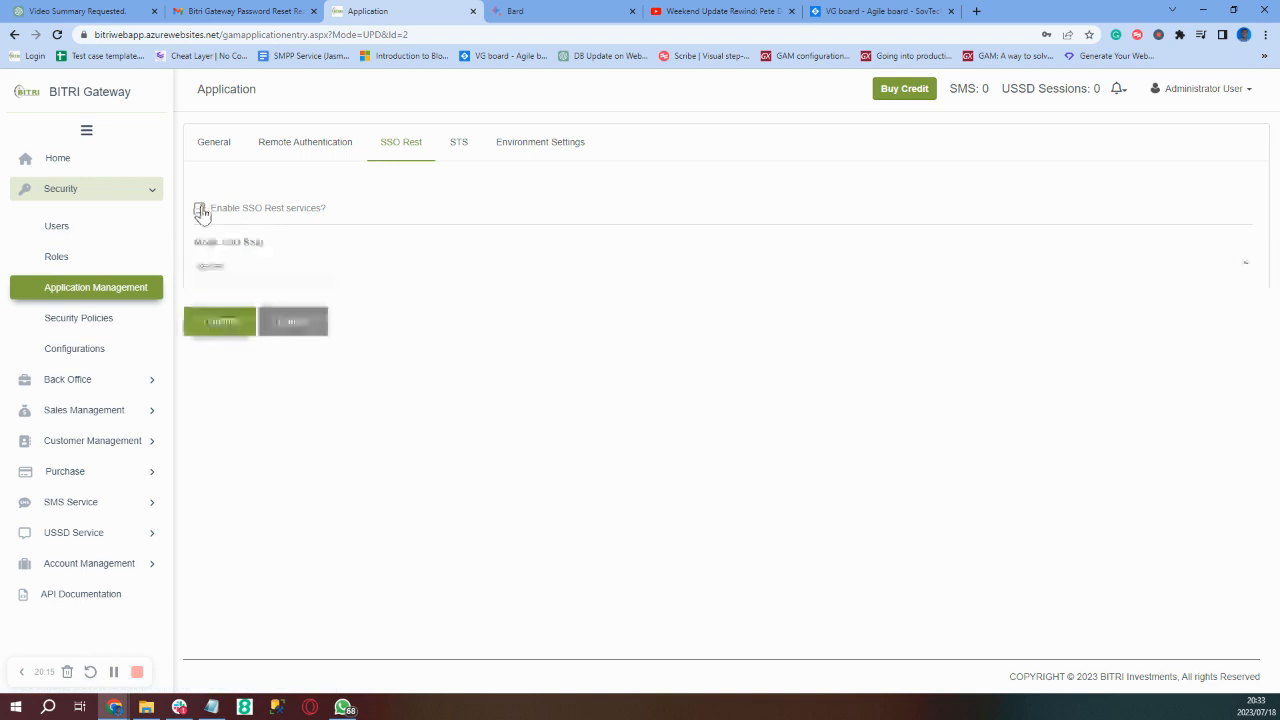
left_click(217, 270)
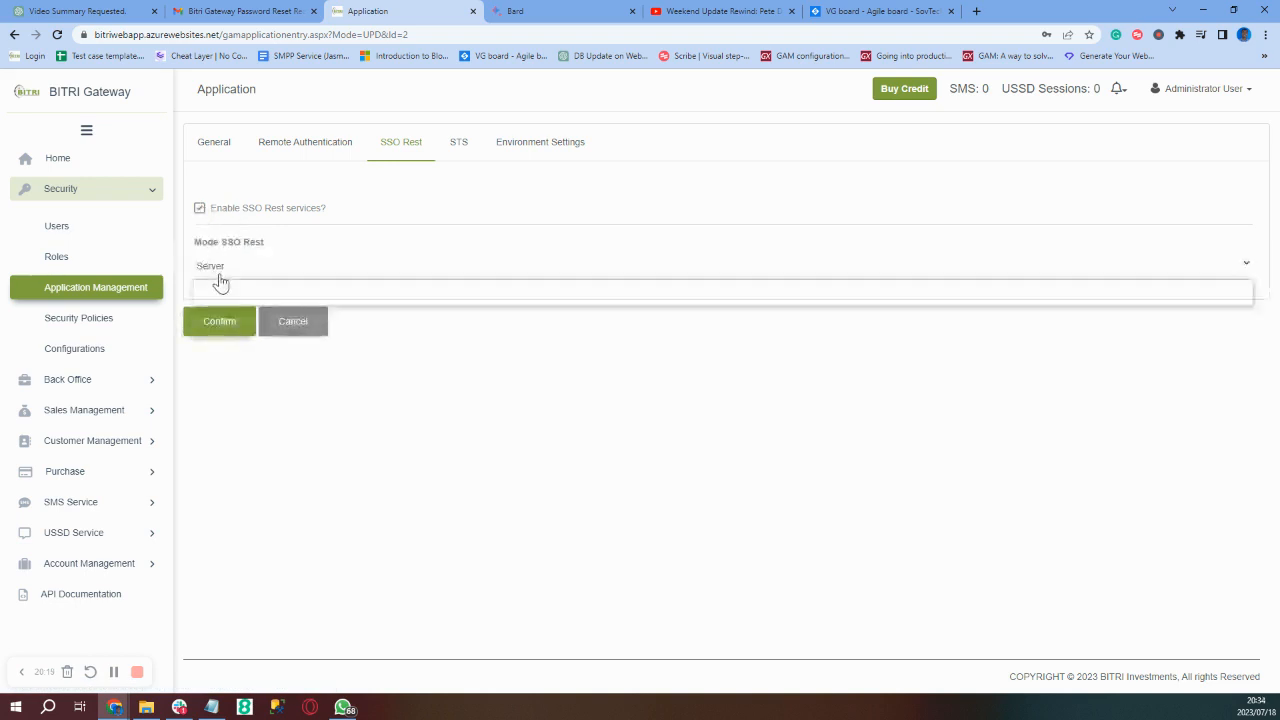
left_click(224, 299)
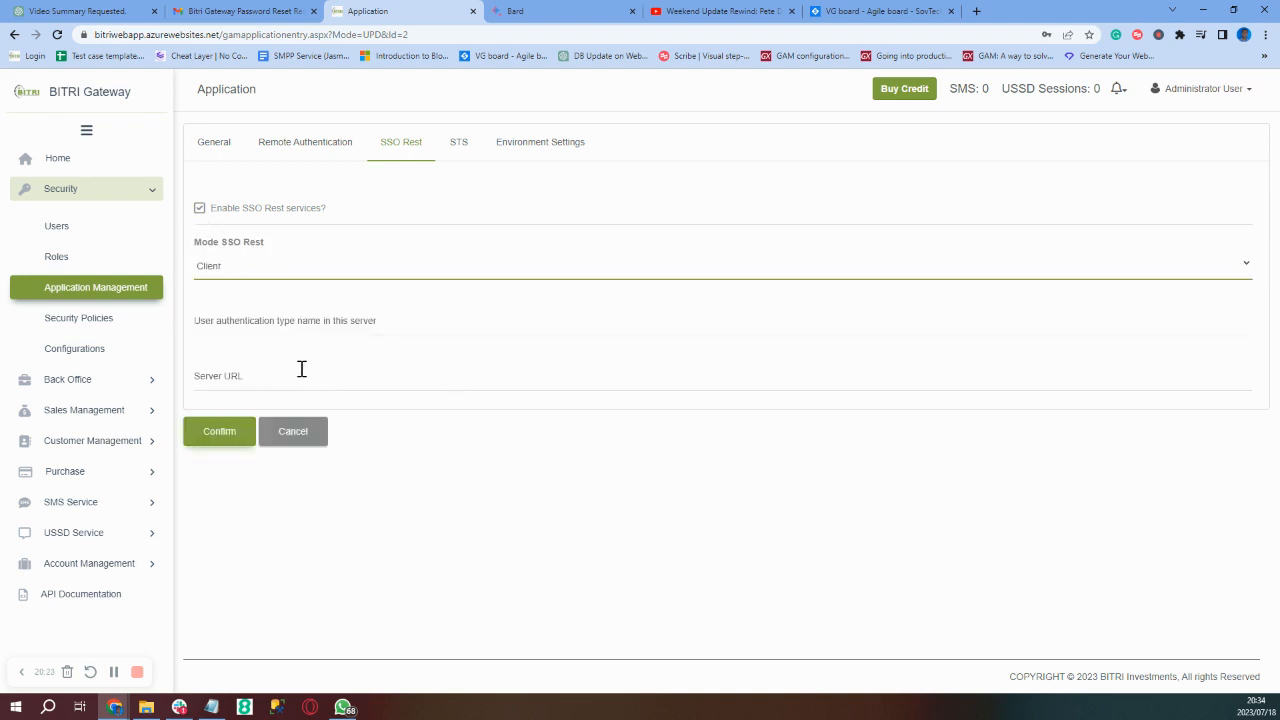
left_click(200, 210)
left_click(200, 210)
left_click(462, 143)
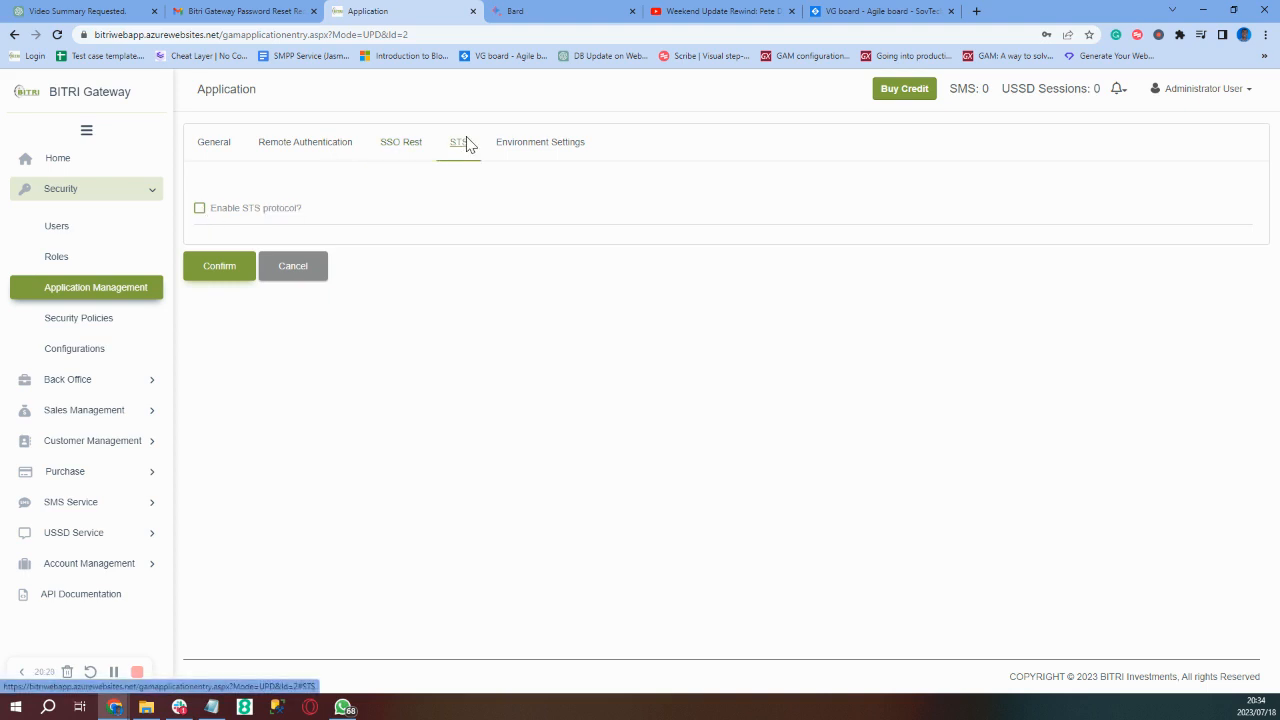
- Toggle STS off again, review Environment Settings (SQLDevAzure, aspx), then return to General
left_click(199, 209)
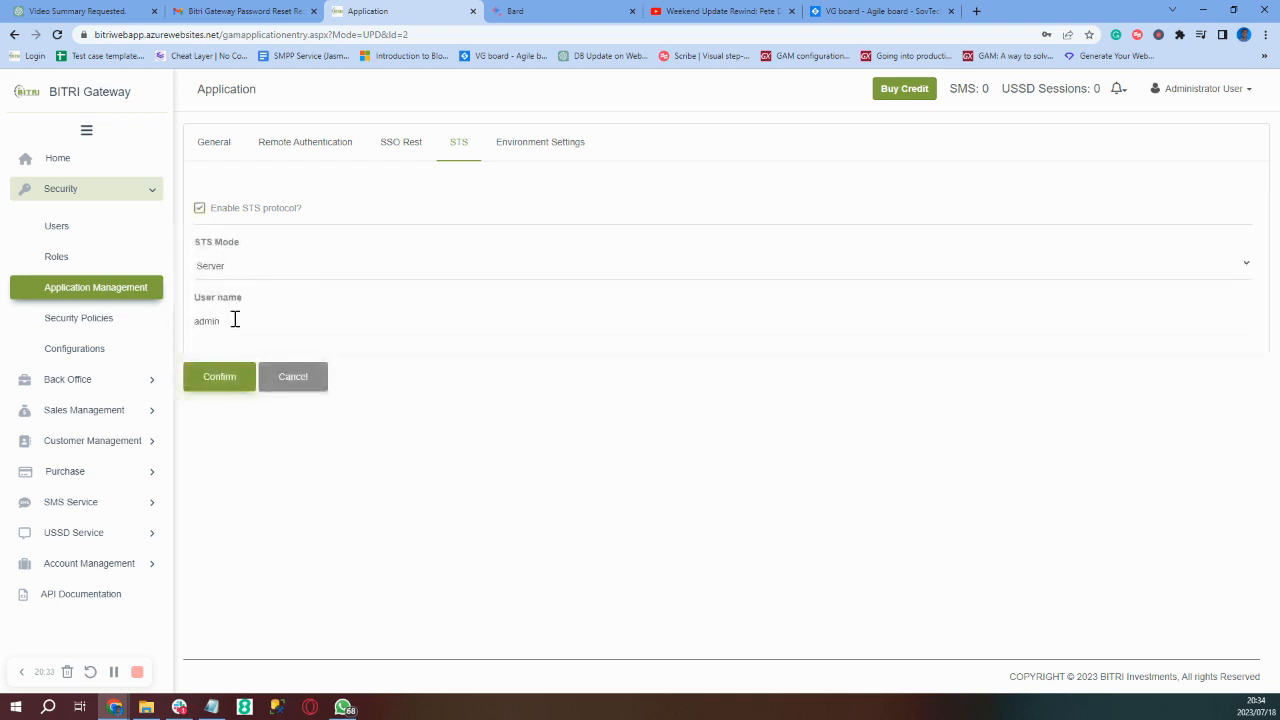
left_click(199, 209)
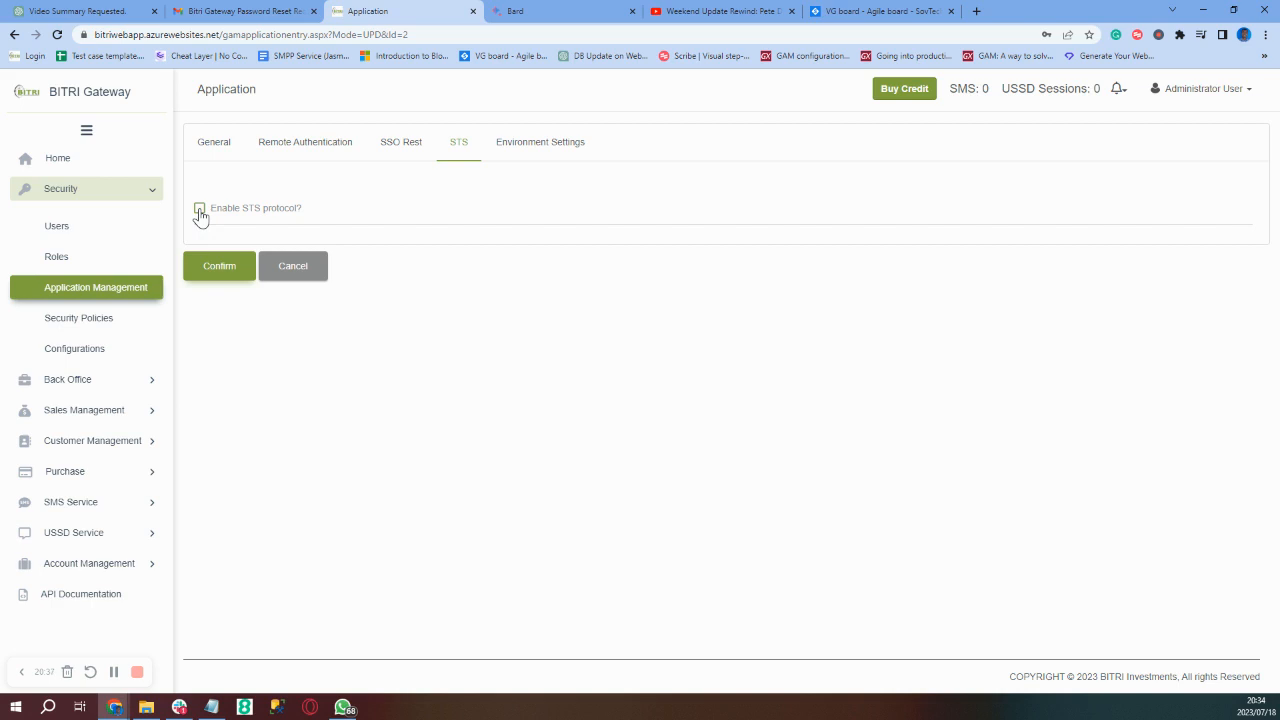
left_click(549, 155)
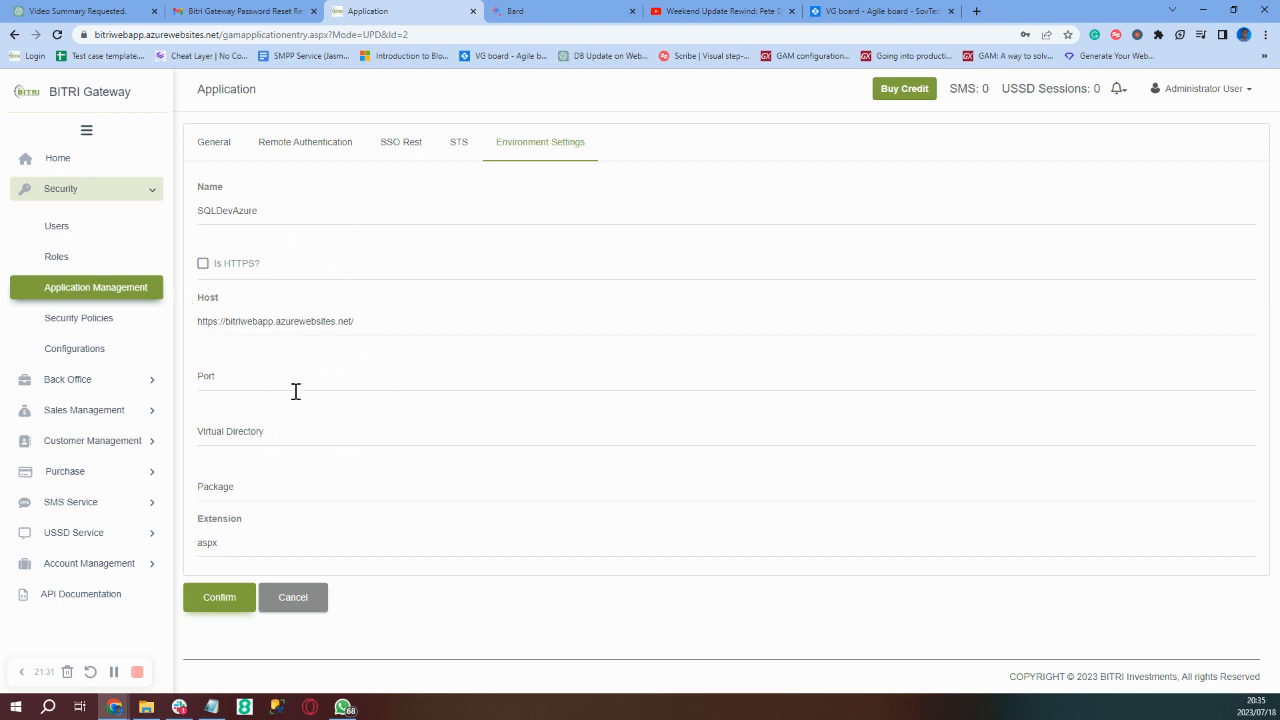
left_click(215, 147)
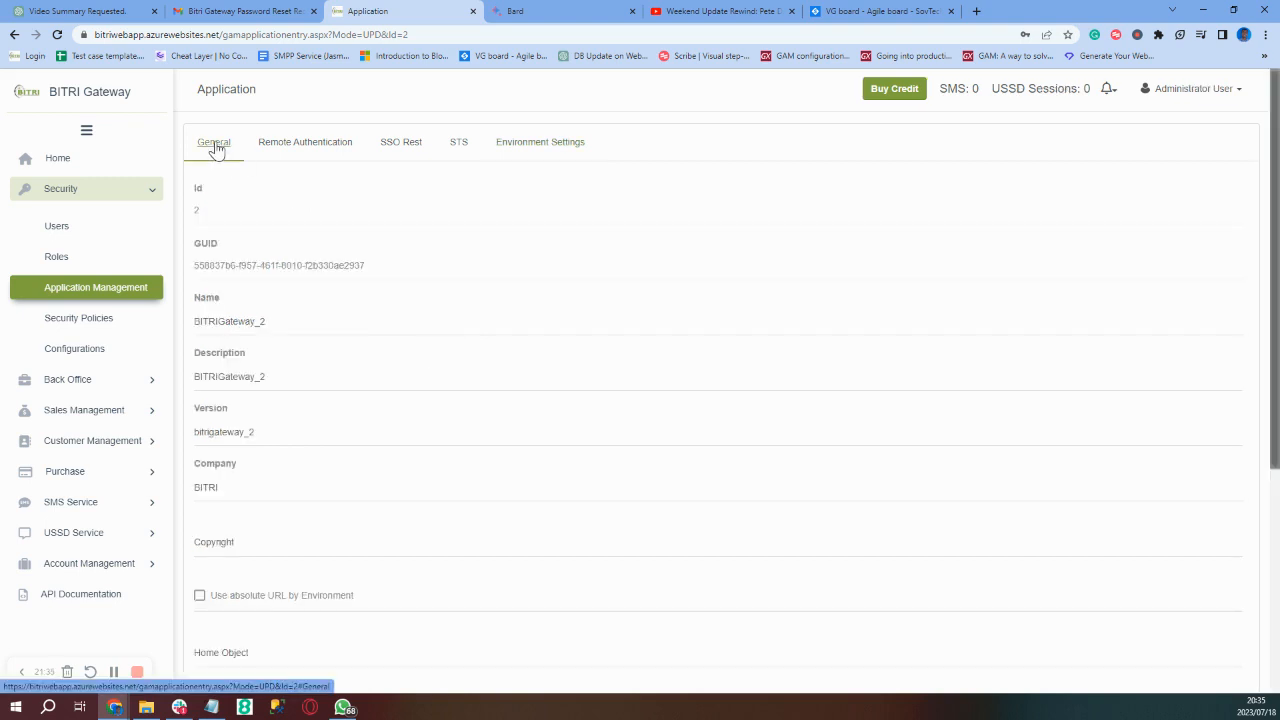
- Show the Security Policies list containing the Default Security Policy
left_click(124, 336)
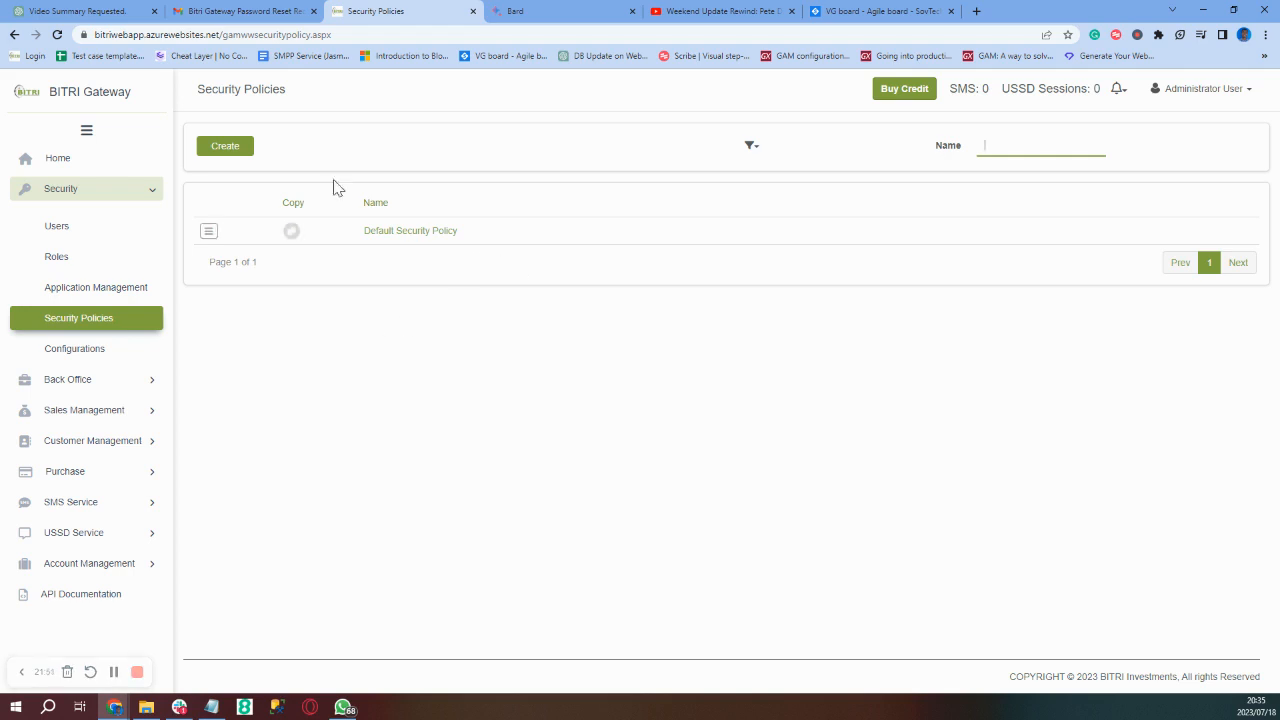
left_click(210, 153)
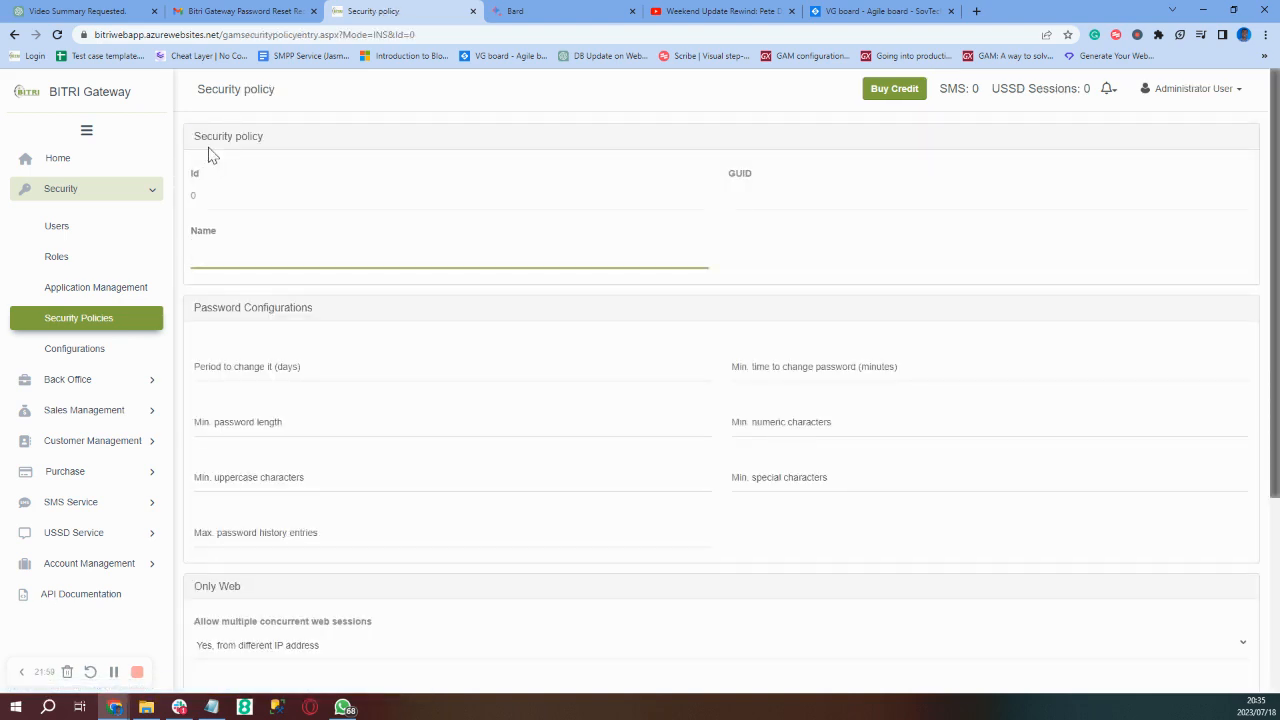
scroll(210, 153, "down", 1)
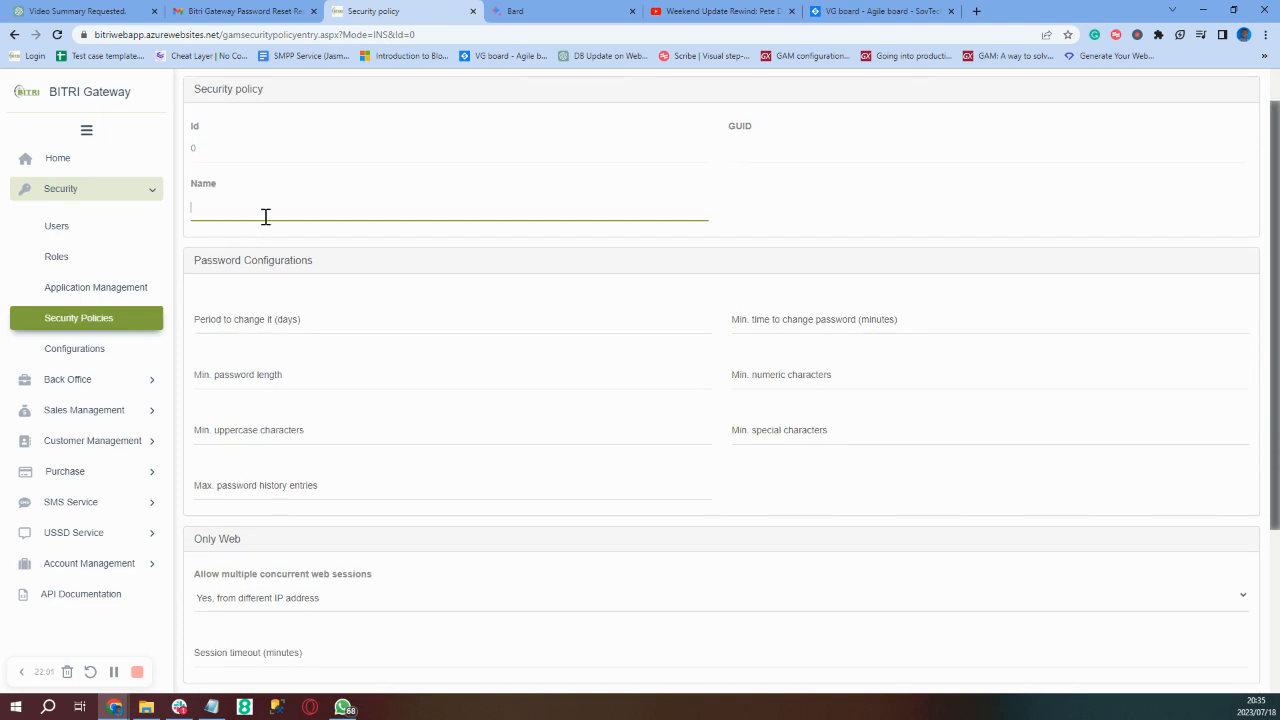
scroll(286, 314, "down", 2)
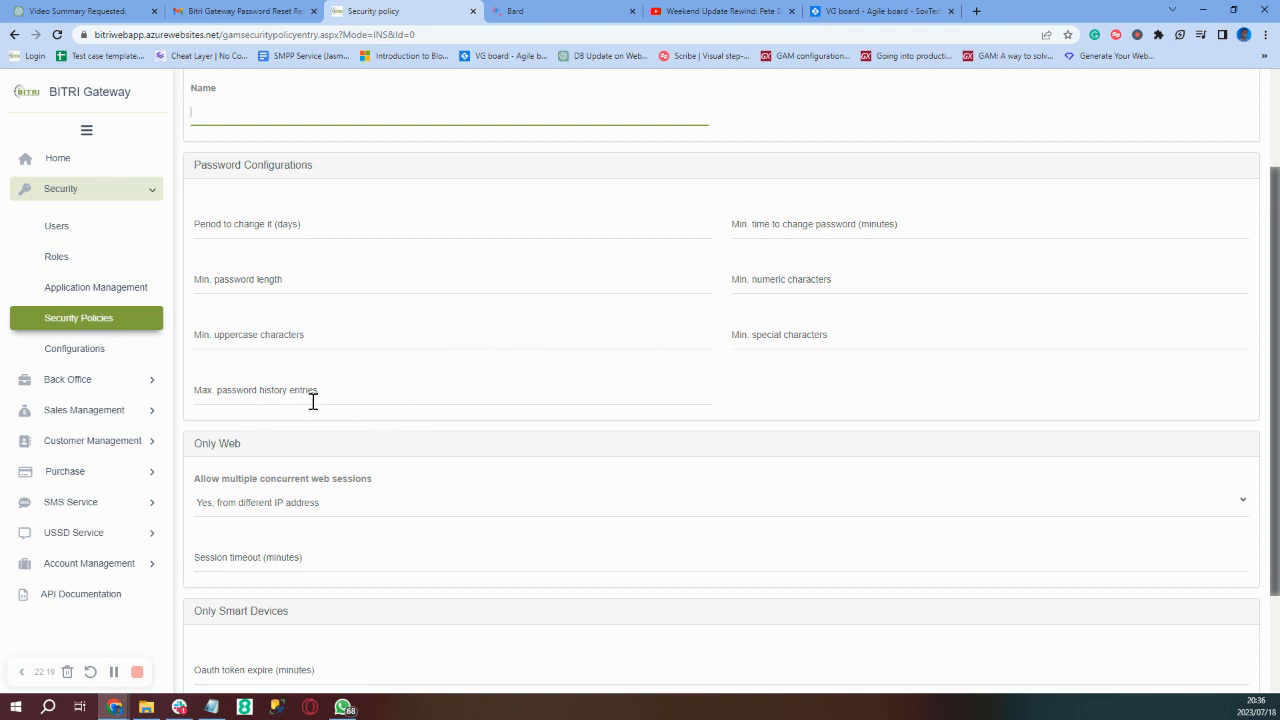
scroll(313, 401, "down", 2)
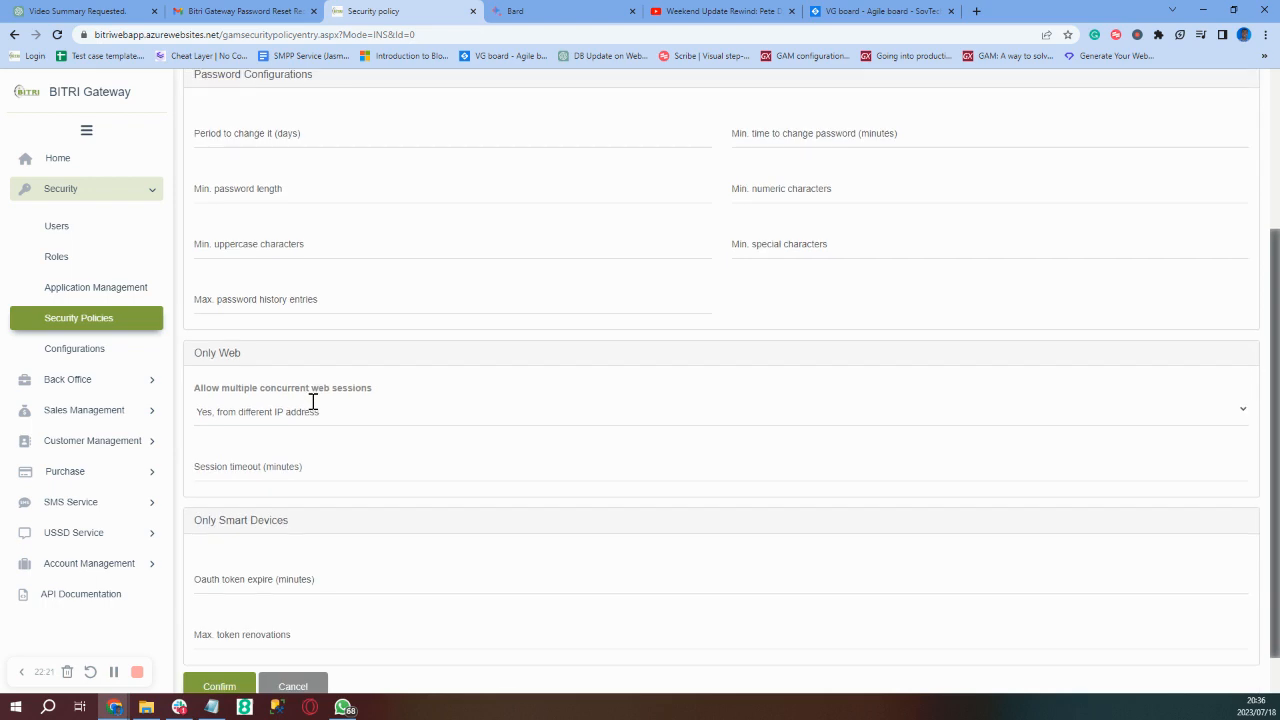
scroll(313, 401, "down", 1)
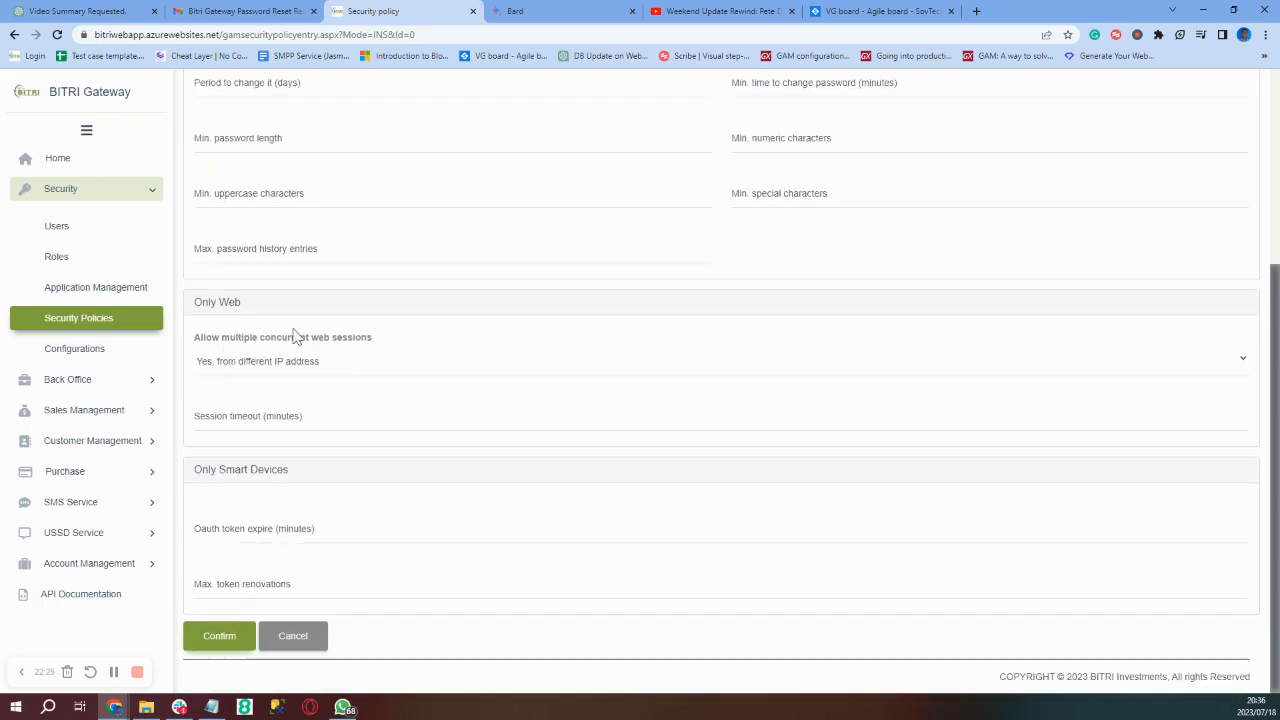
left_click(338, 377)
left_click(338, 380)
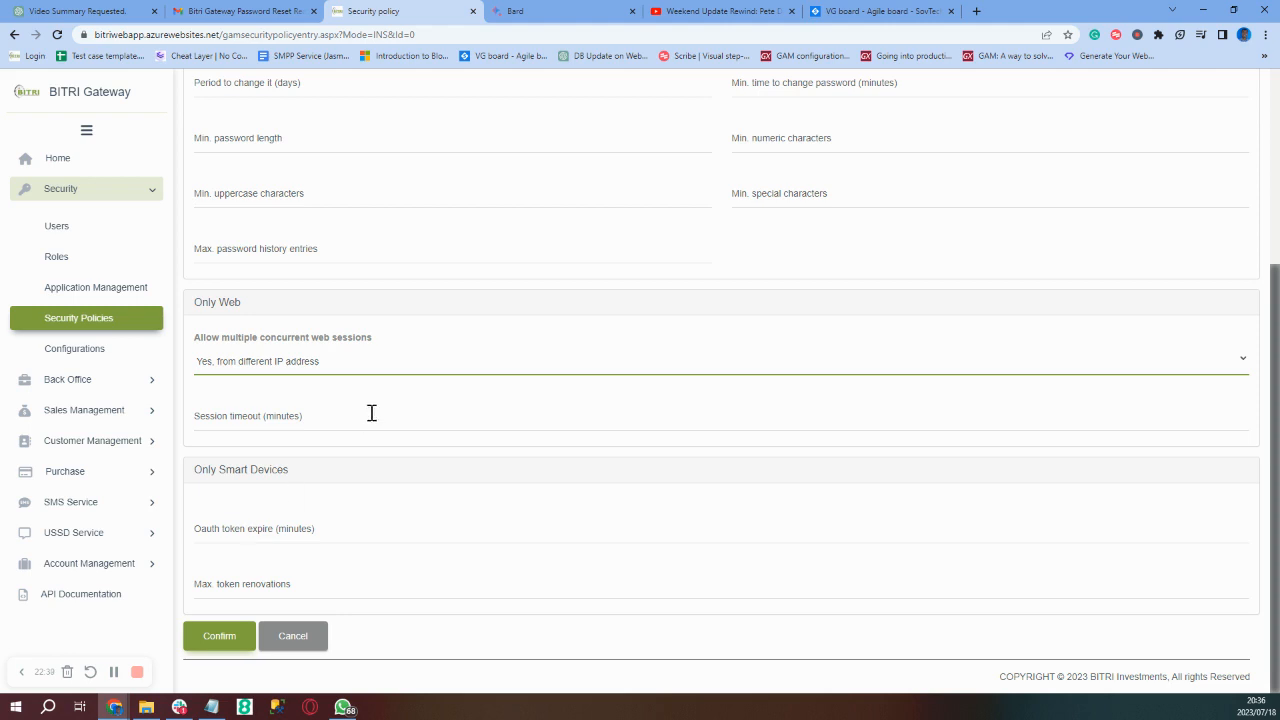
scroll(372, 411, "up", 3)
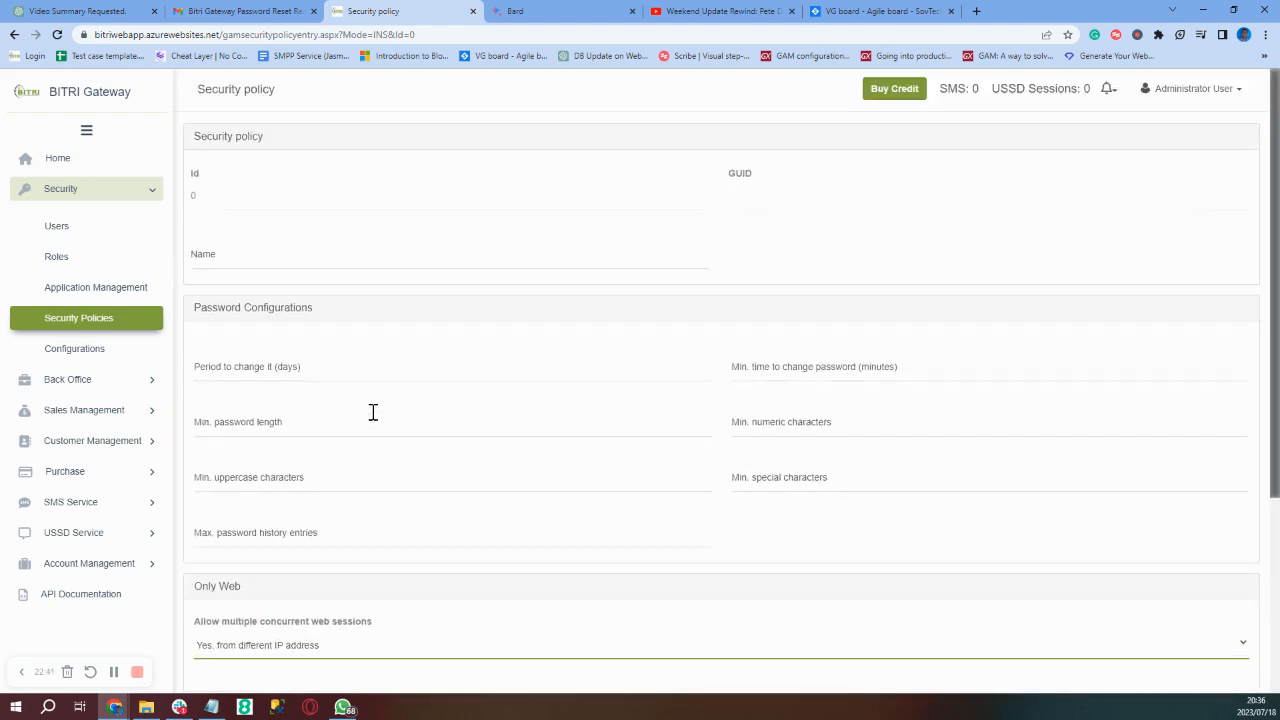
scroll(372, 411, "down", 2)
scroll(372, 411, "up", 2)
- Open Security Configurations and keep 'local' as the default authentication type
left_click(101, 356)
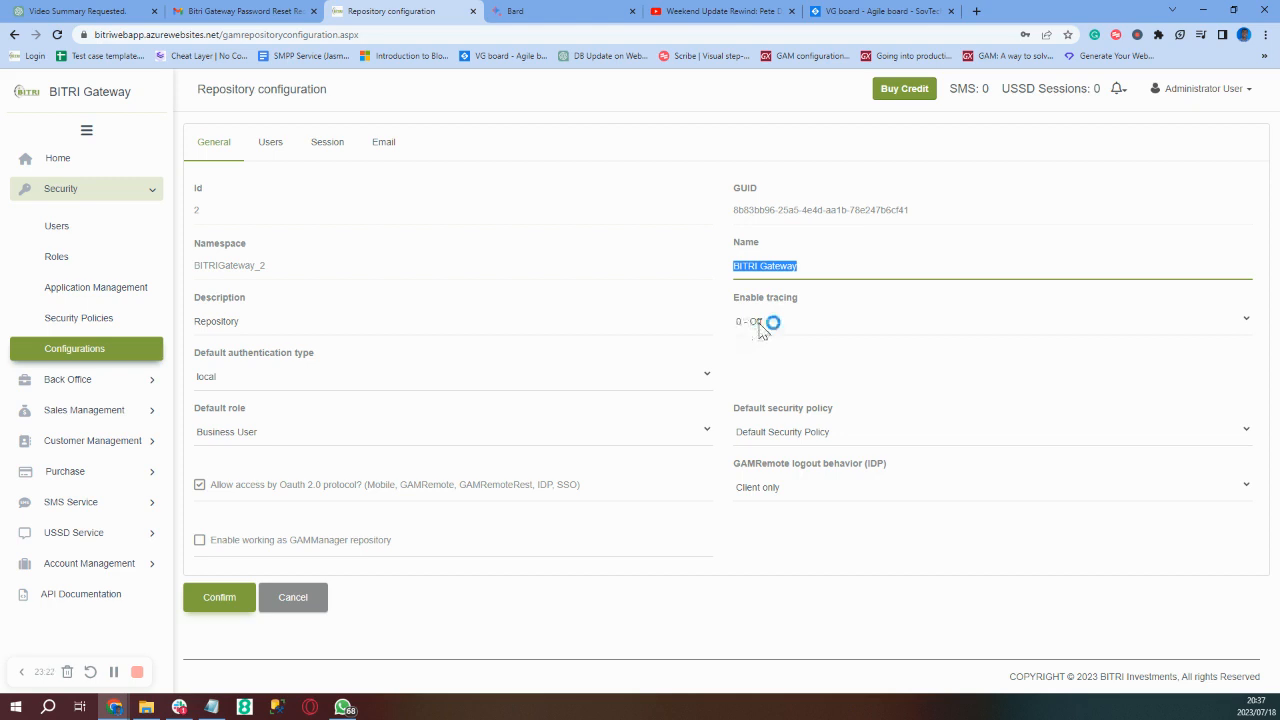
left_click(617, 386)
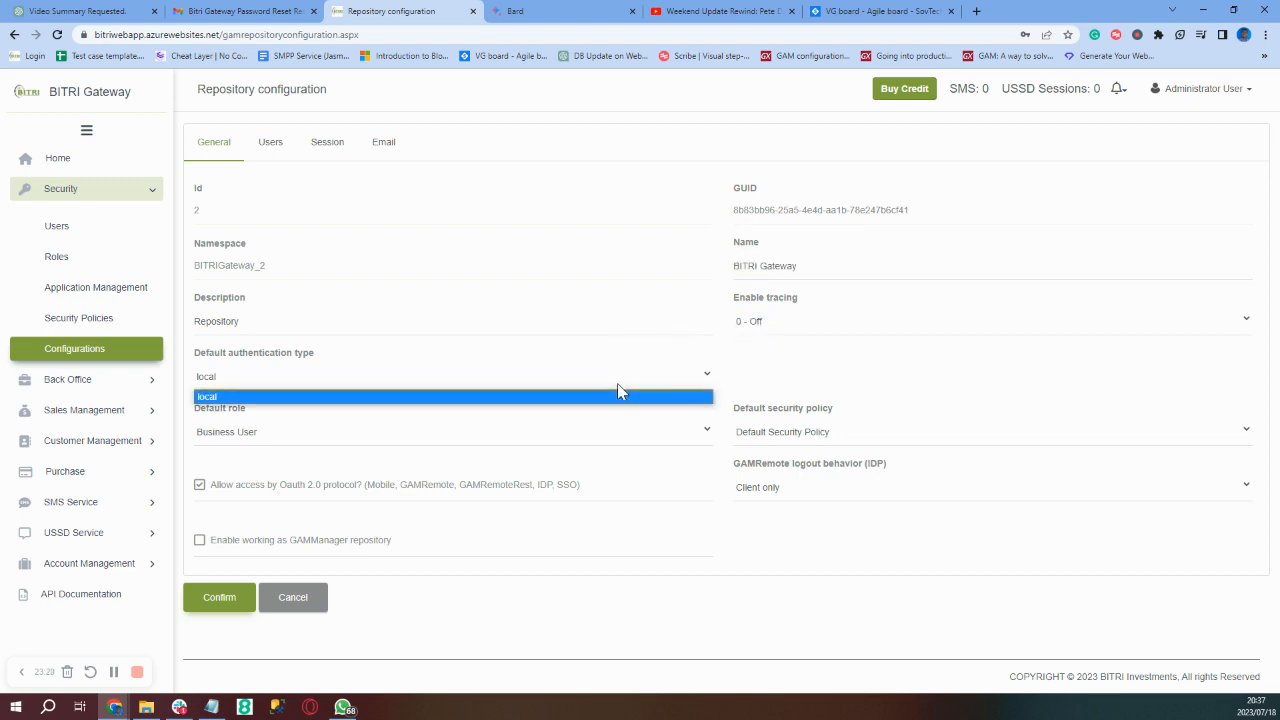
left_click(618, 384)
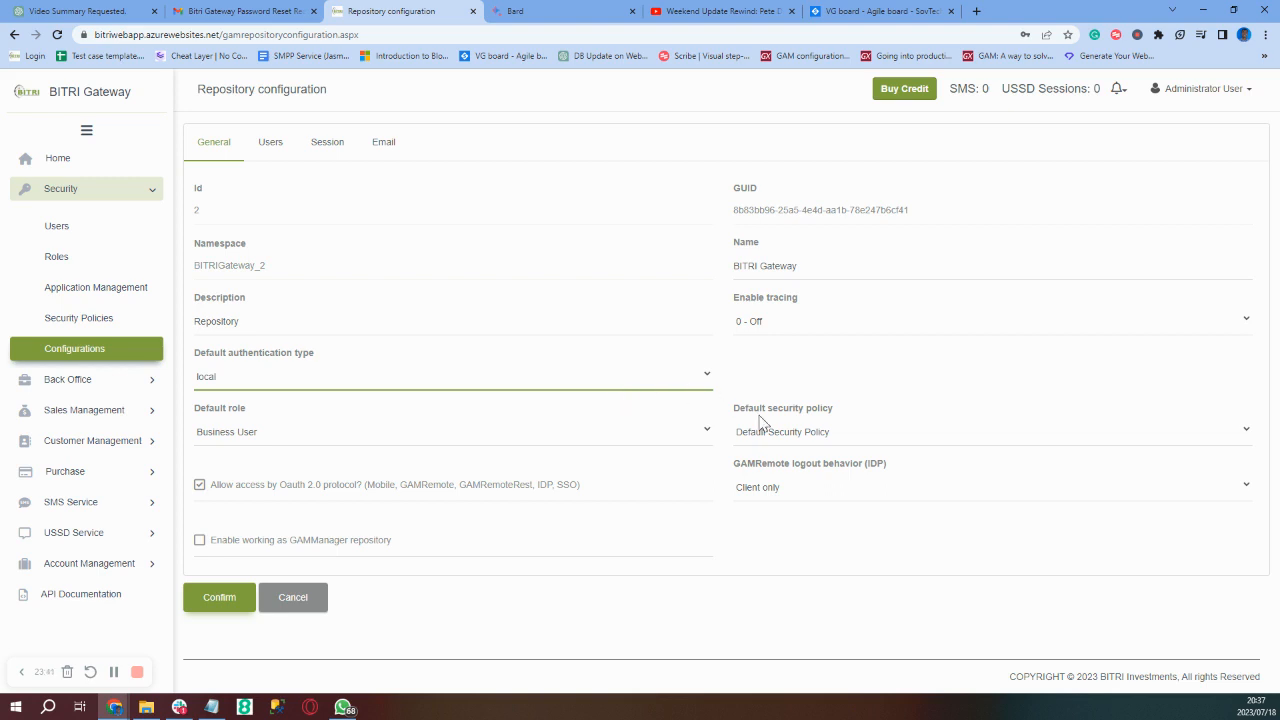
- Review the Users settings, keeping User as the user activation method
left_click(270, 150)
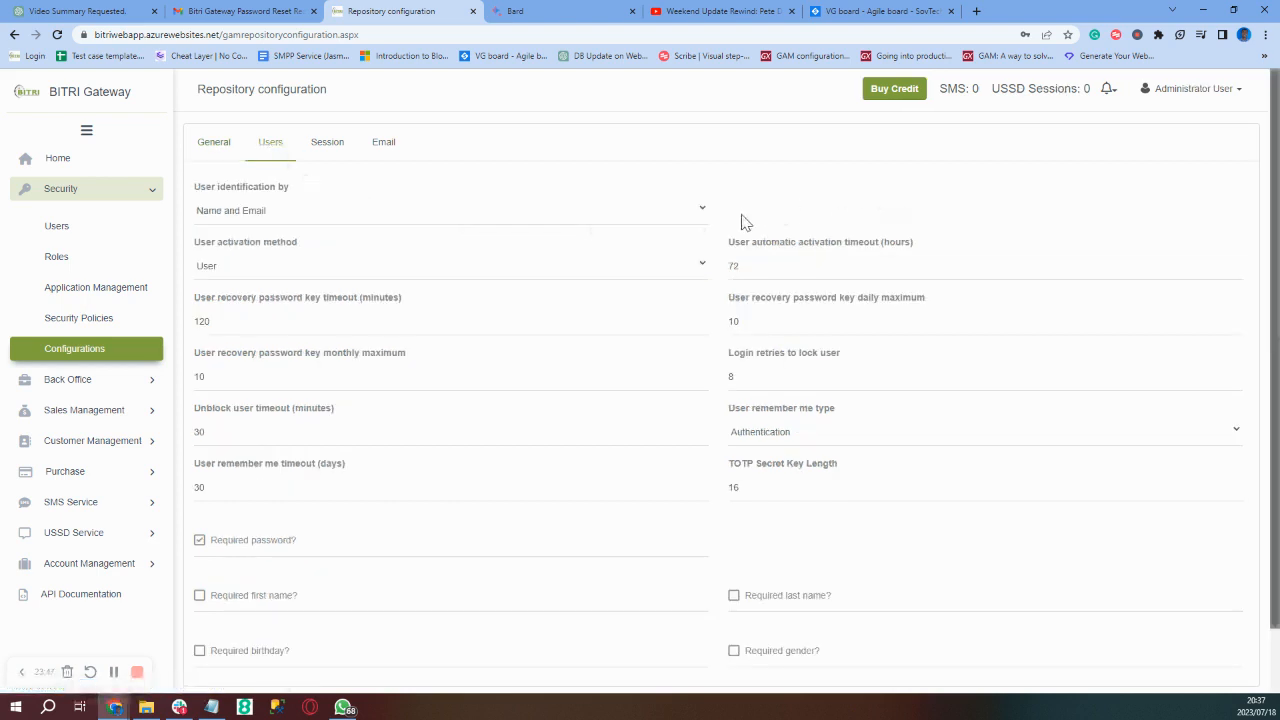
scroll(742, 222, "down", 1)
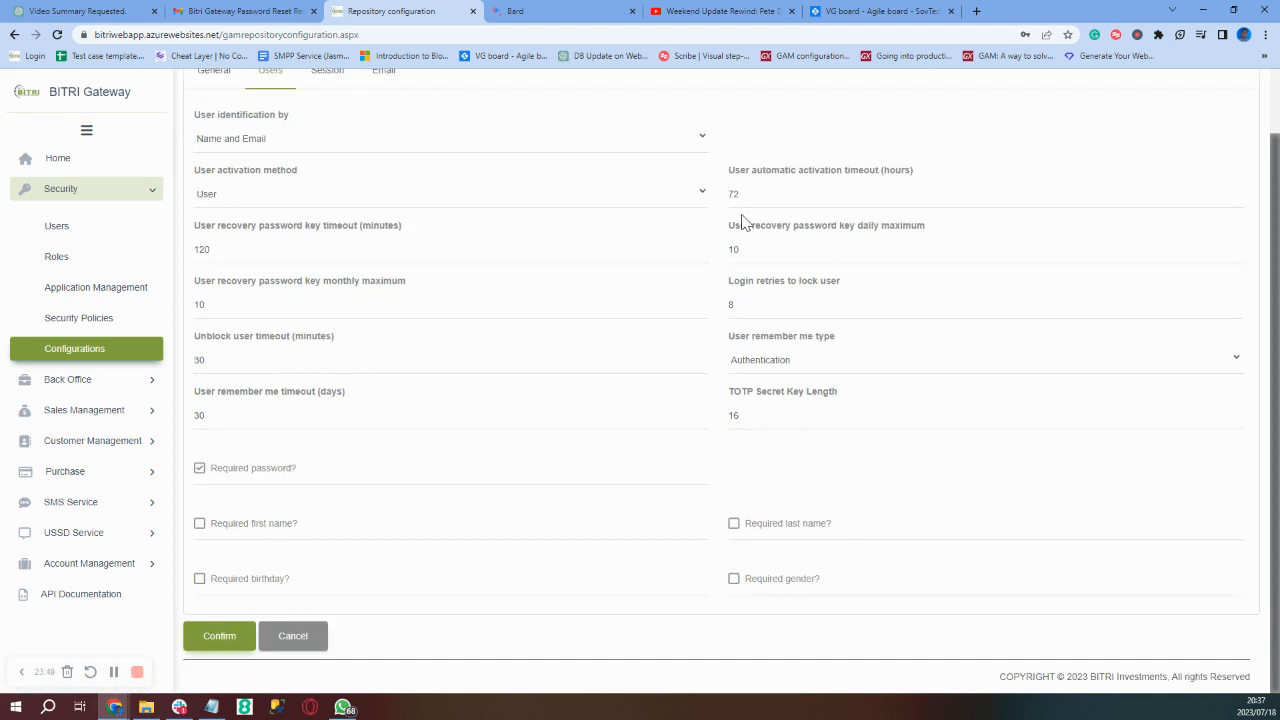
scroll(742, 222, "up", 1)
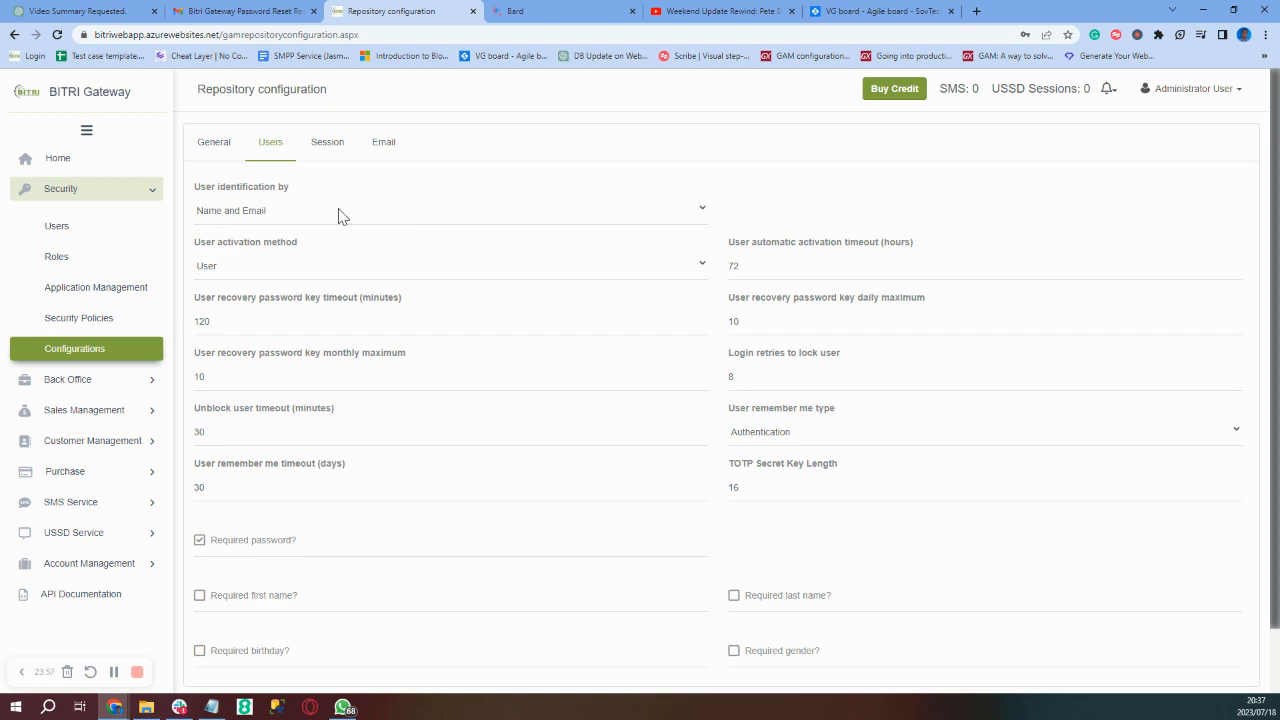
left_click(266, 276)
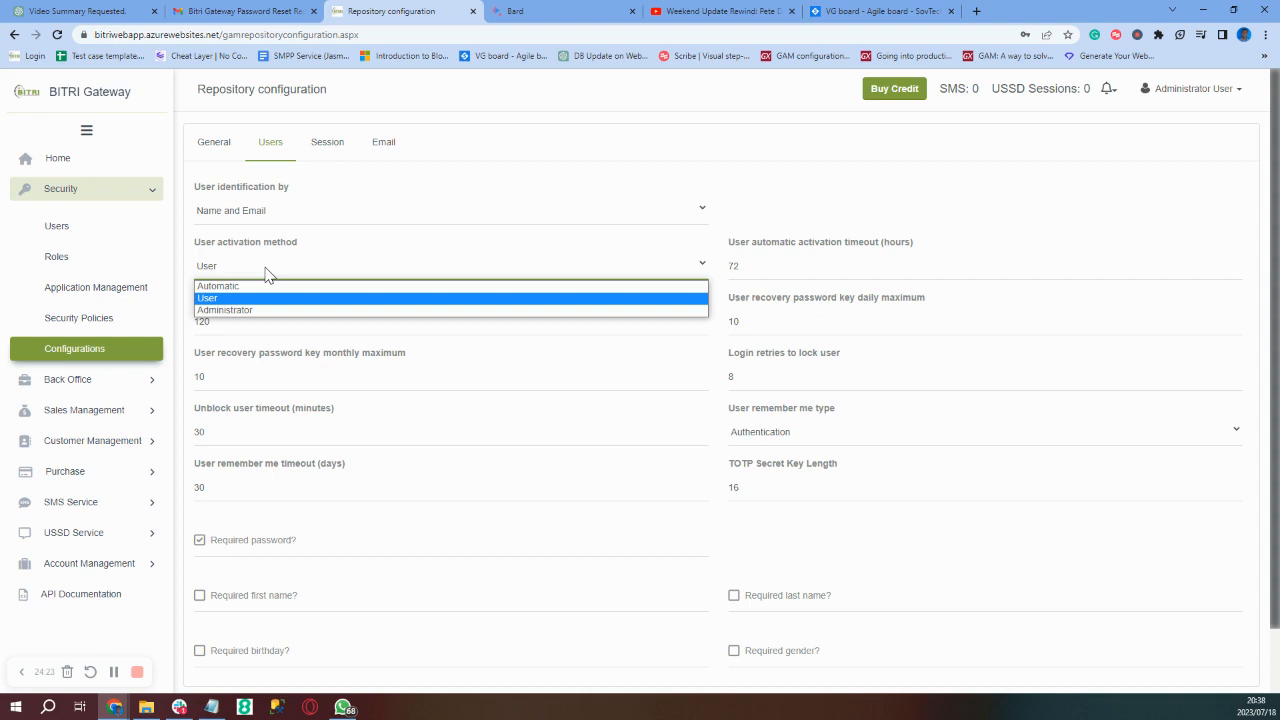
left_click(722, 207)
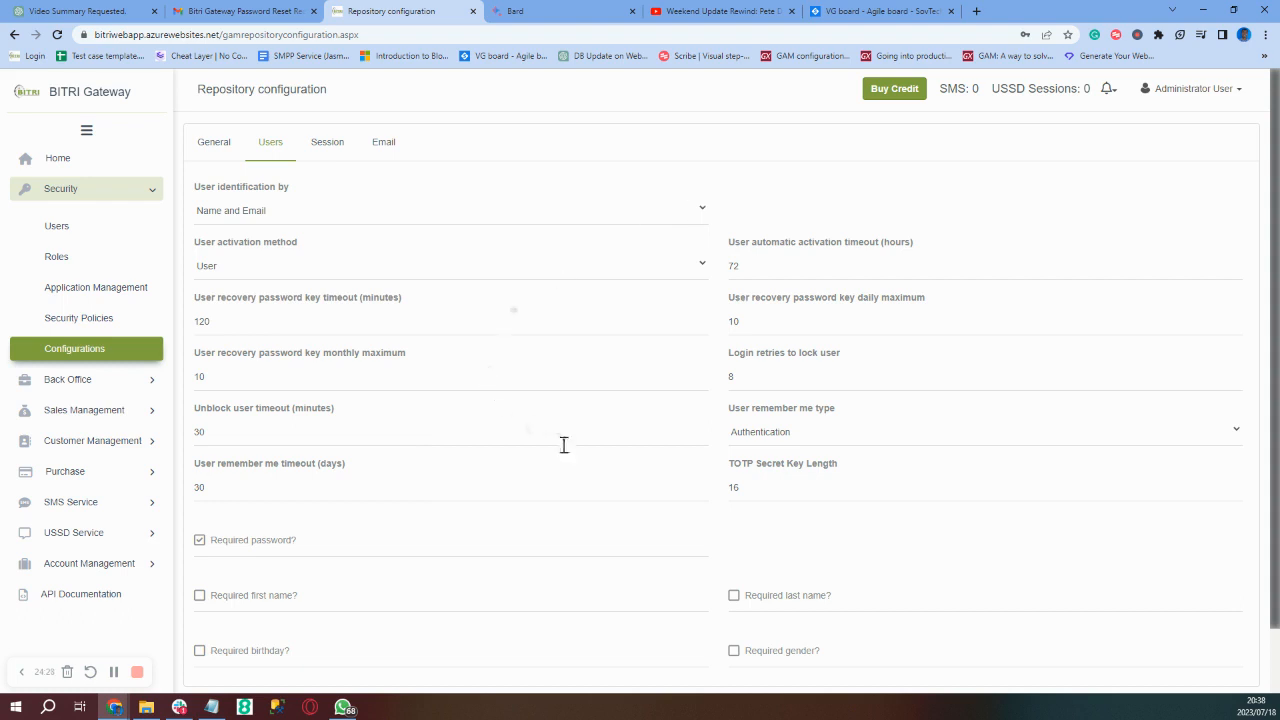
scroll(564, 445, "down", 1)
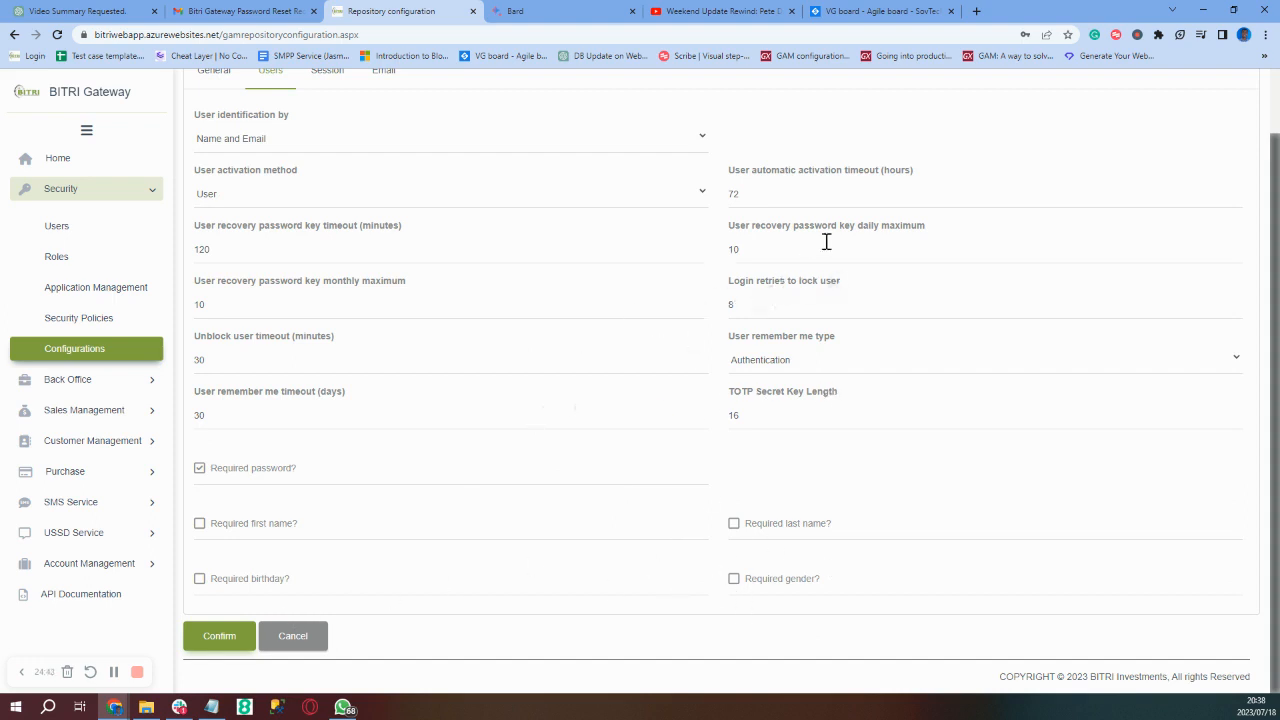
scroll(652, 338, "up", 1)
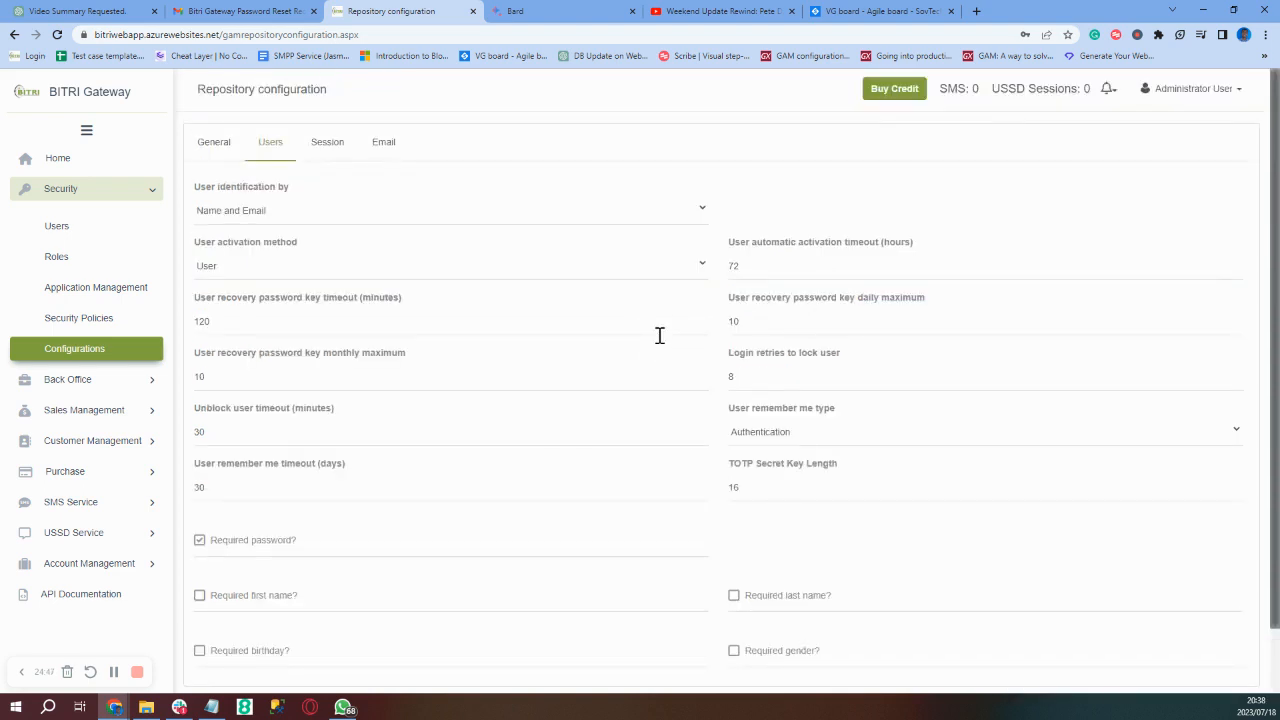
- Show the Session settings: 60-second cache timeout, 10 login retries, login minimum 3
left_click(325, 148)
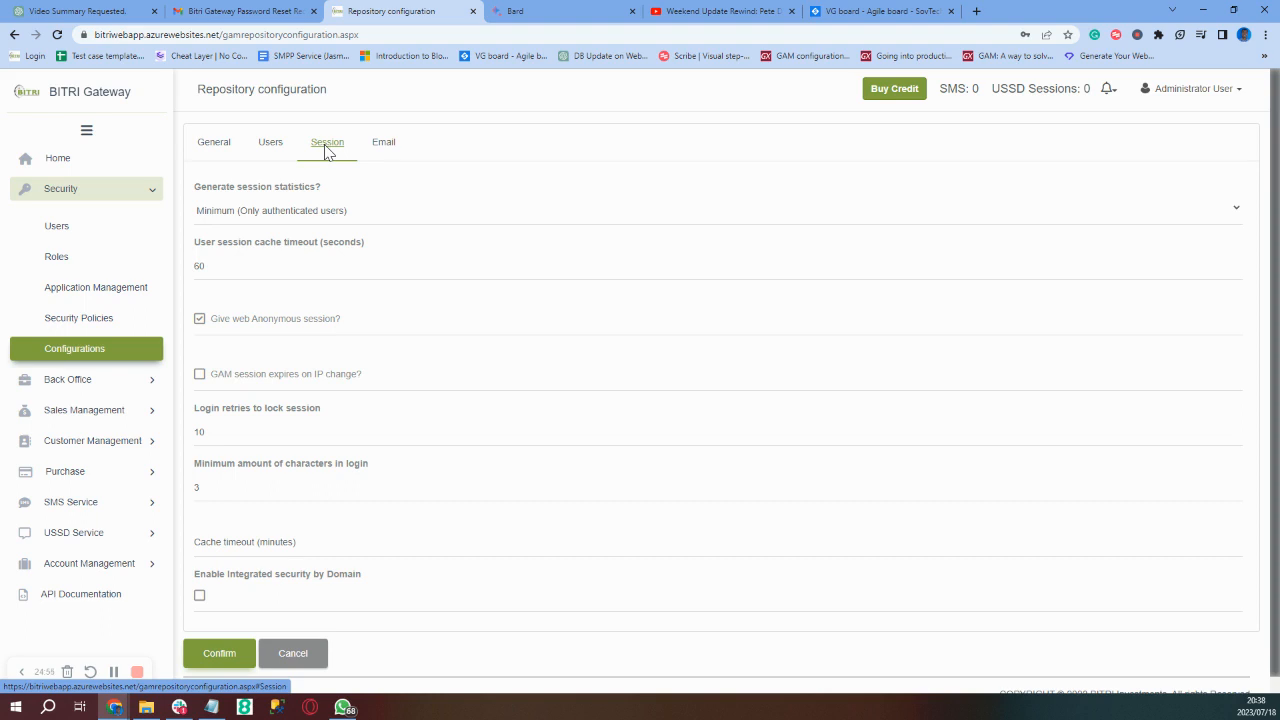
scroll(325, 315, "down", 1)
scroll(325, 315, "up", 1)
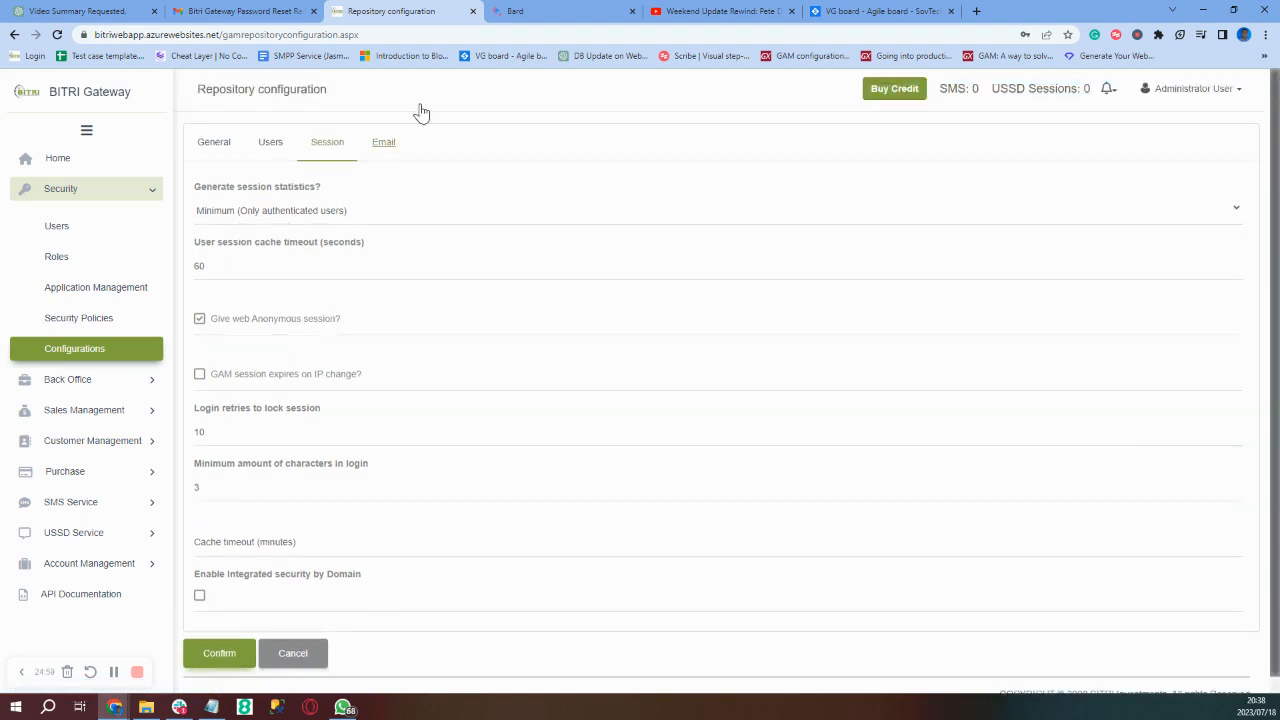
- Review Email settings (smtp.gmail.com, port 587), leaving password-change emails off
left_click(377, 157)
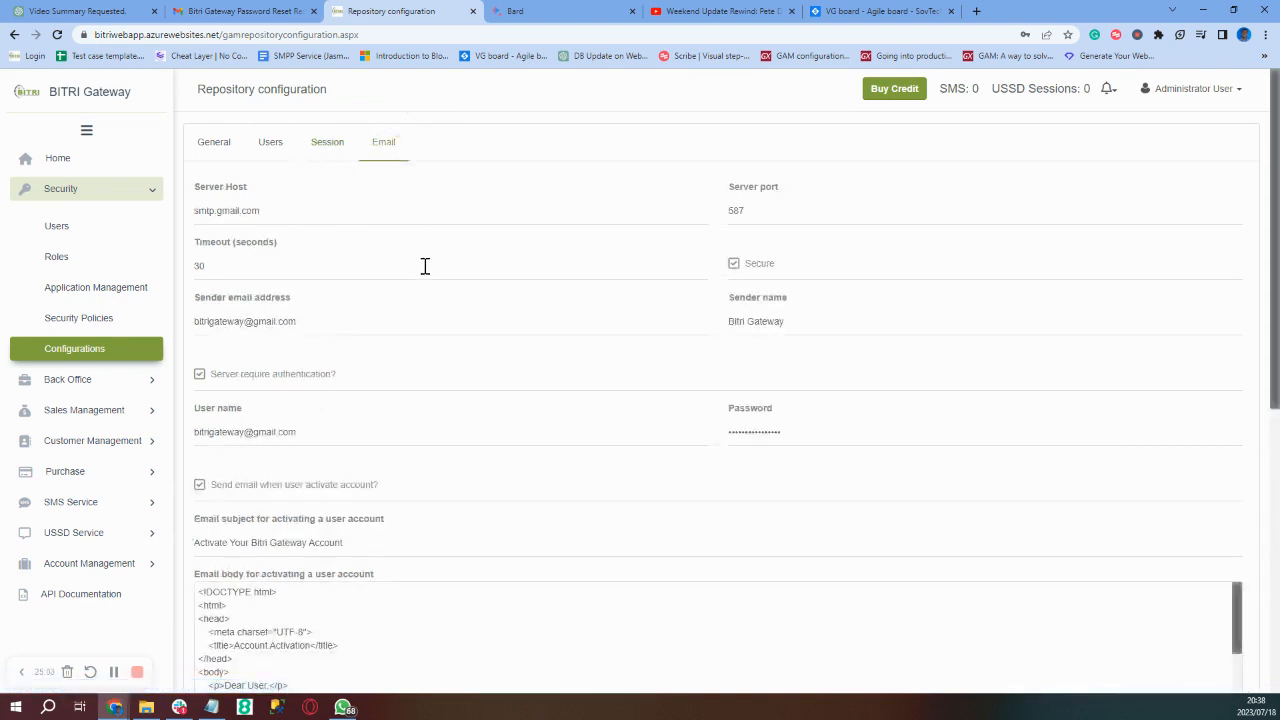
scroll(425, 266, "down", 3)
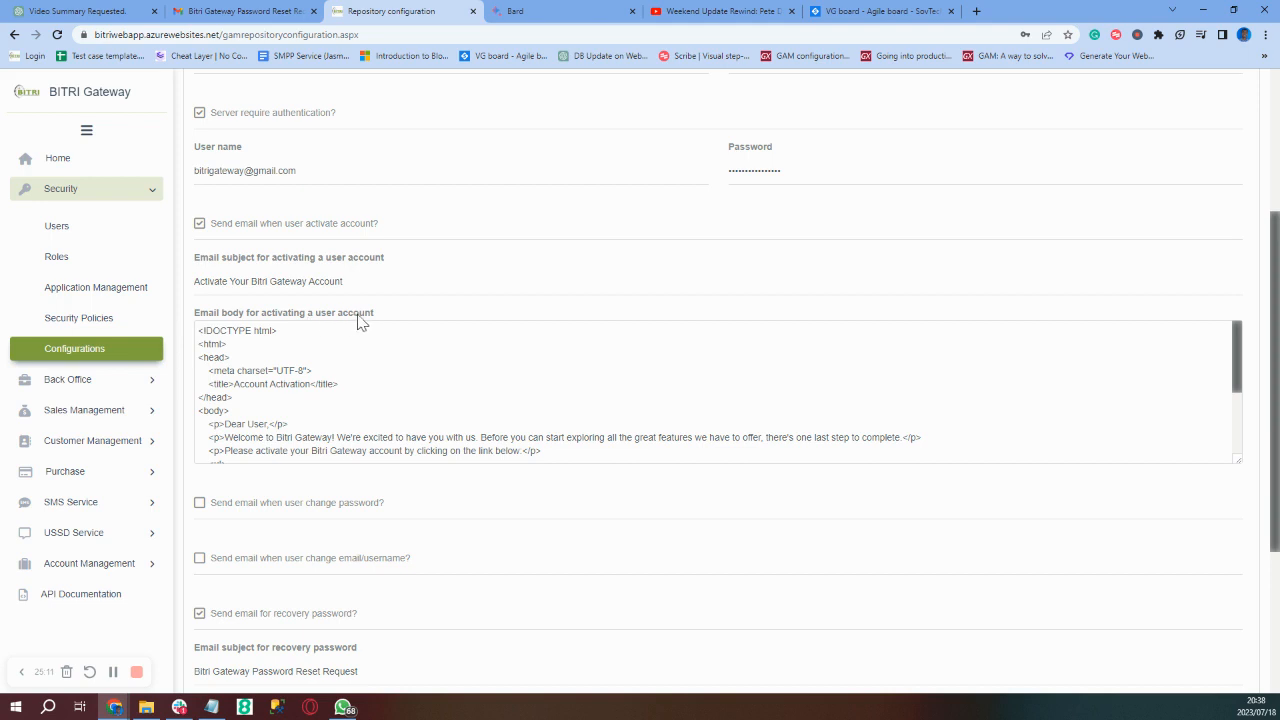
left_click(200, 504)
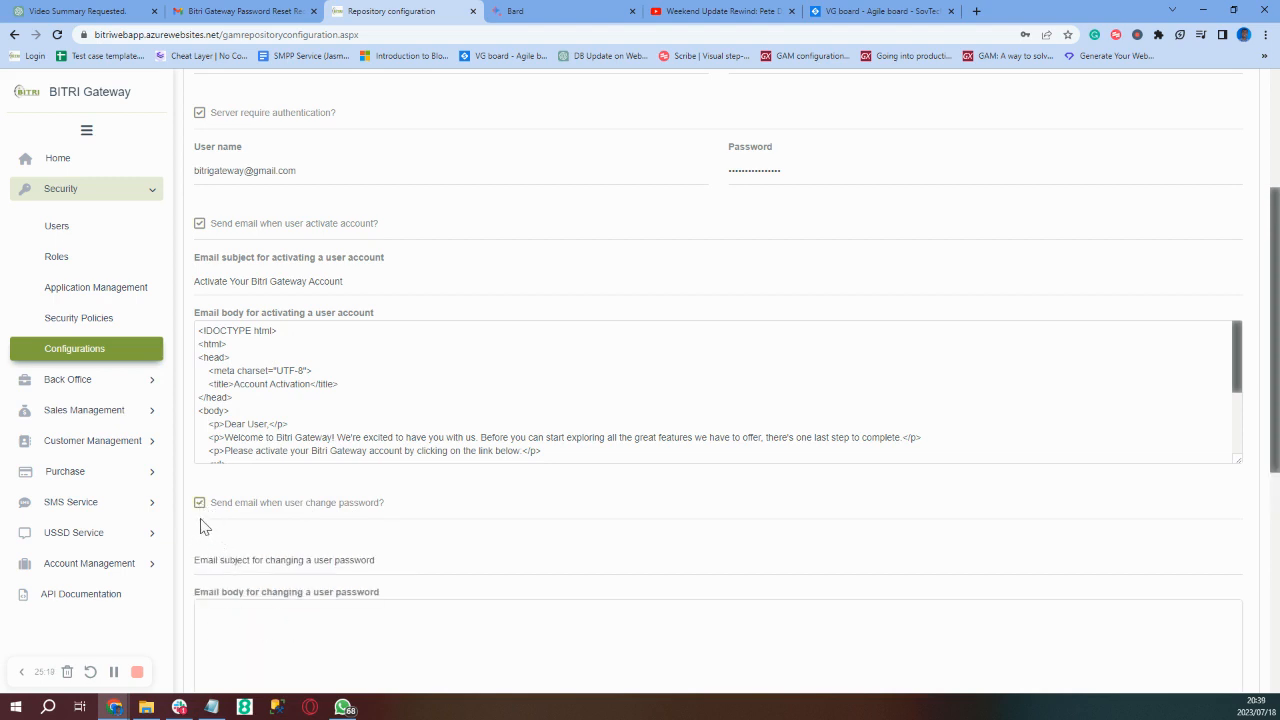
left_click(200, 504)
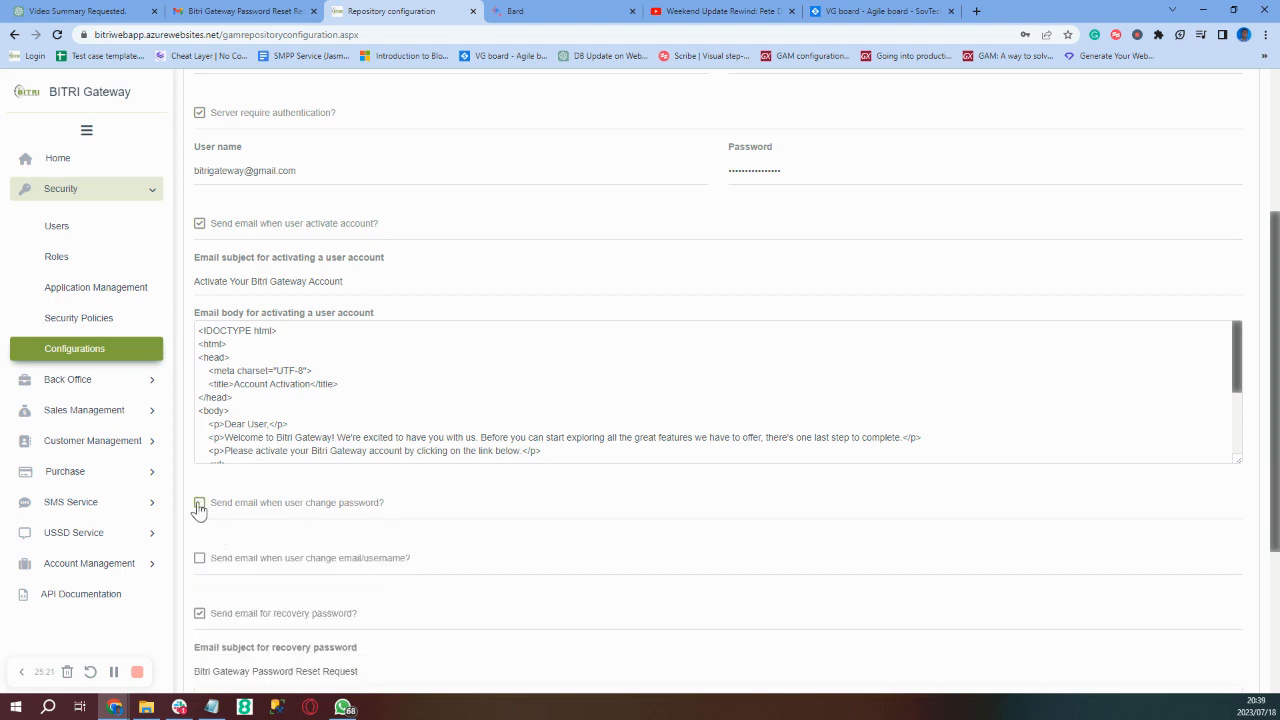
scroll(274, 529, "down", 3)
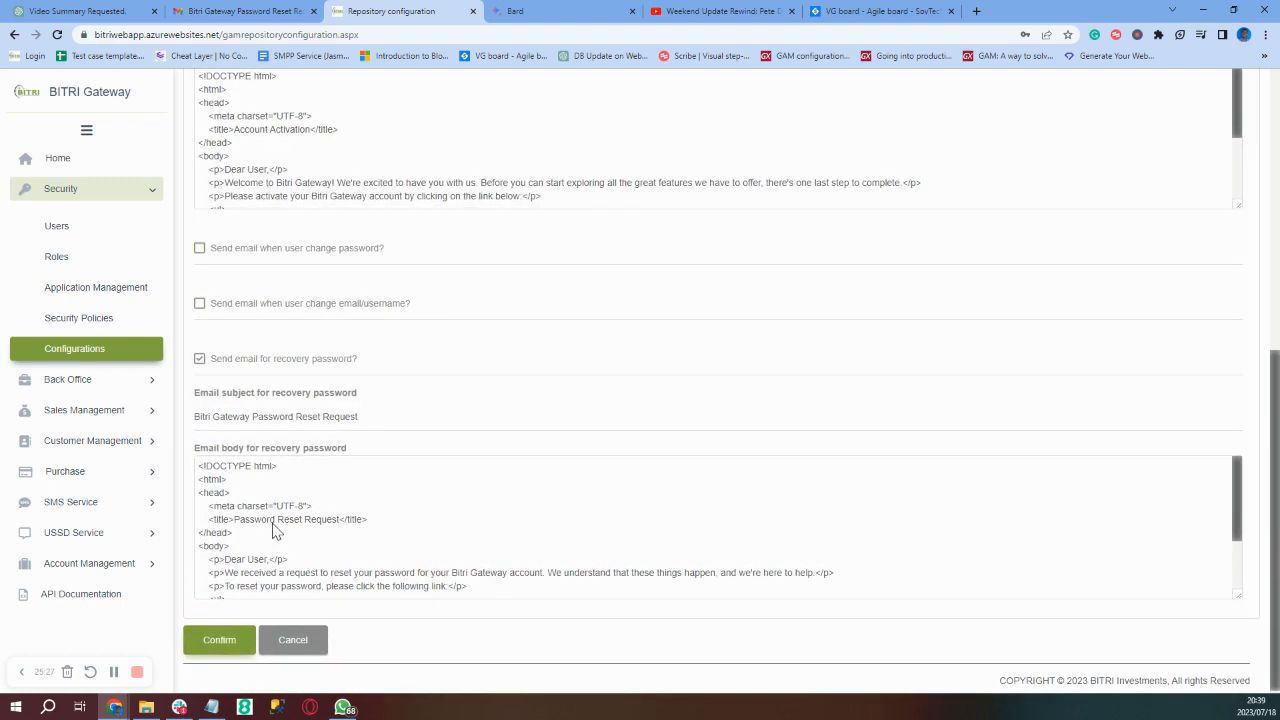
scroll(275, 530, "up", 5)
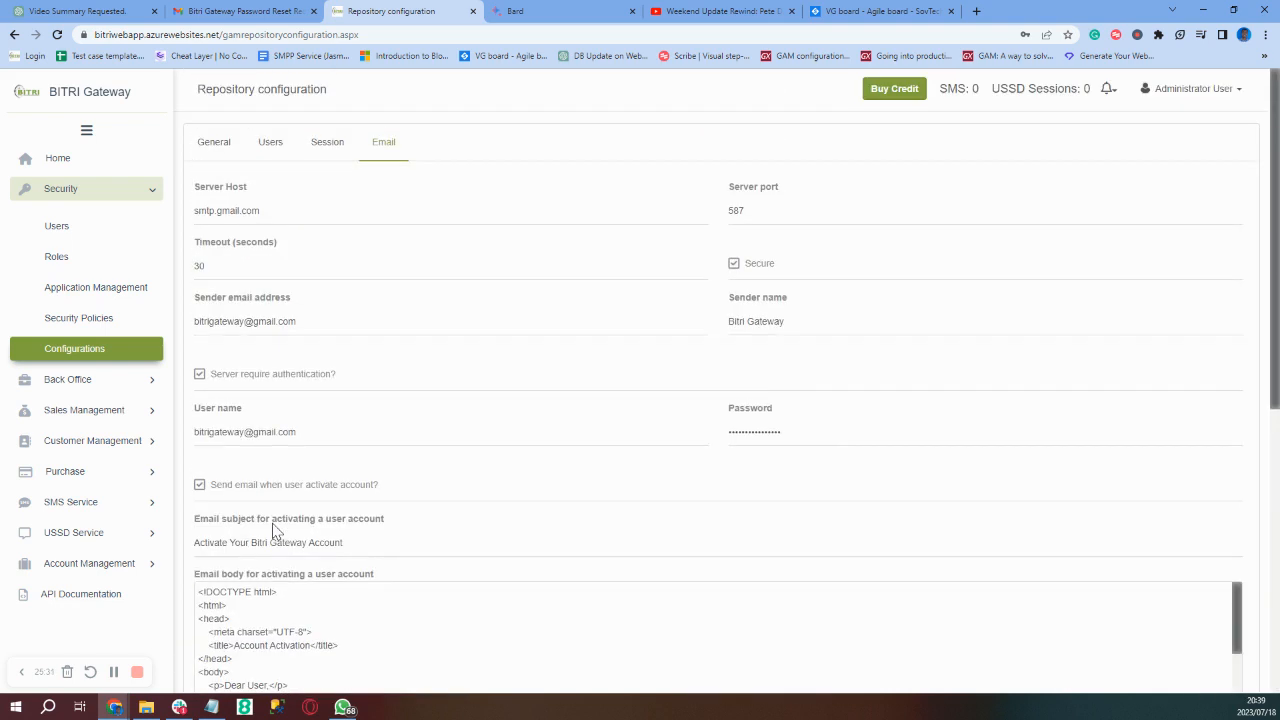
scroll(277, 532, "down", 5)
scroll(277, 532, "up", 5)
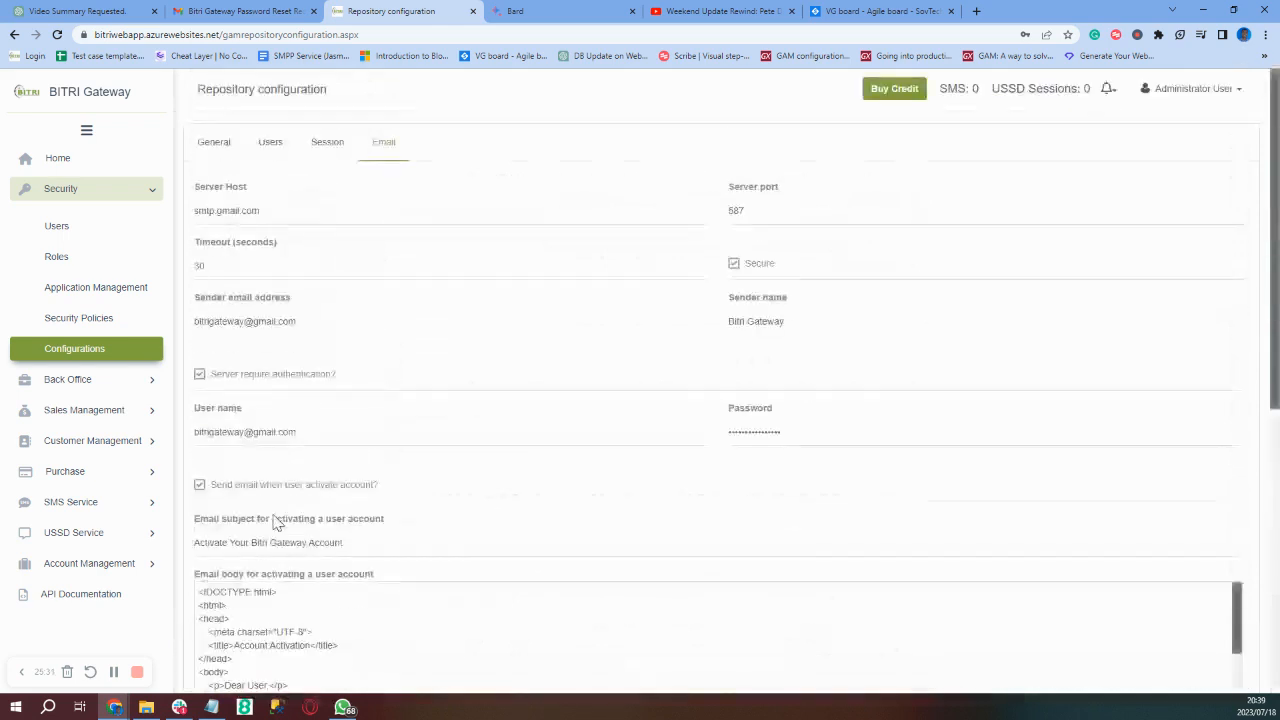
scroll(277, 513, "down", 3)
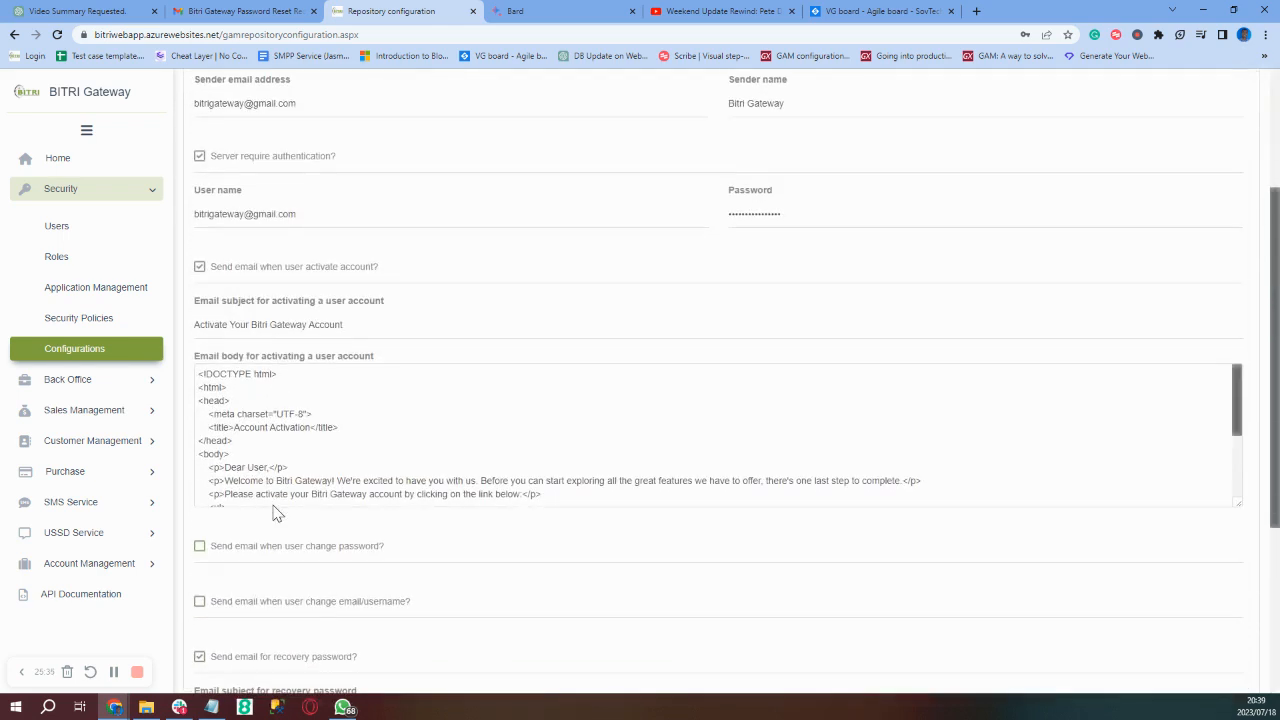